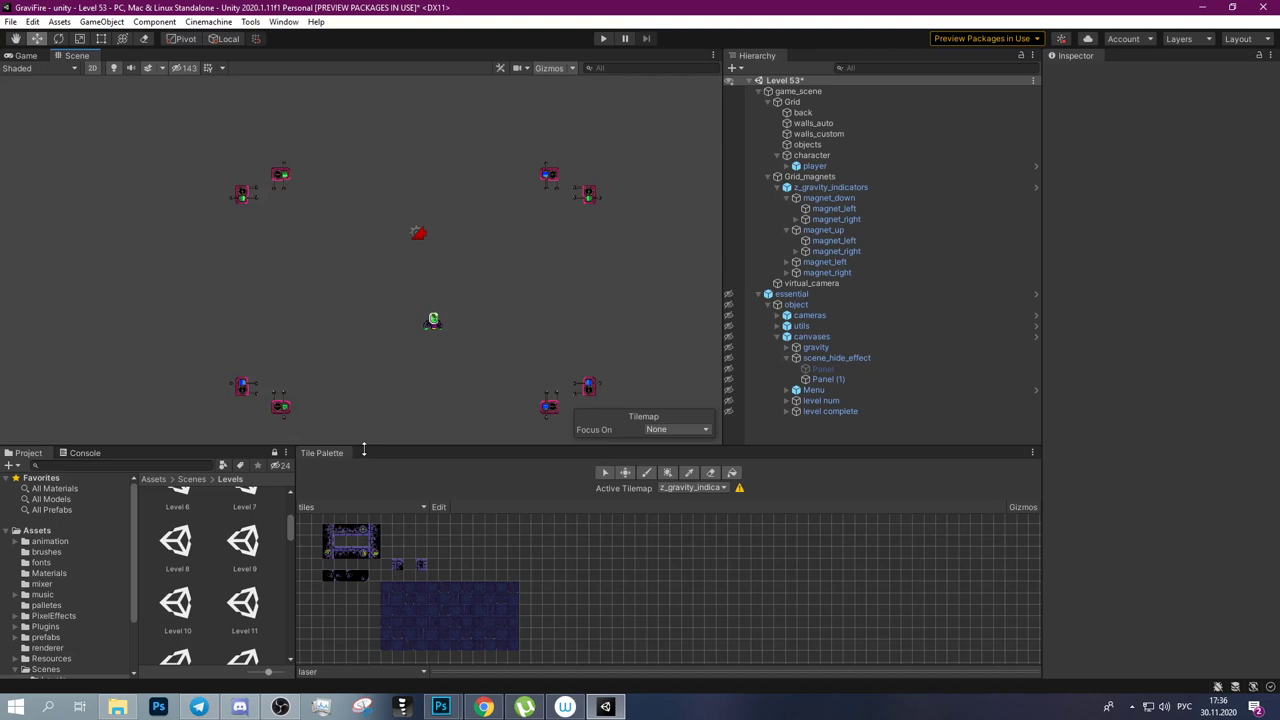
# Drag the Scene/Tile Palette splitter up so the palette fills most of the window.
pyautogui.moveTo(364, 449); pyautogui.dragTo(366, 143)
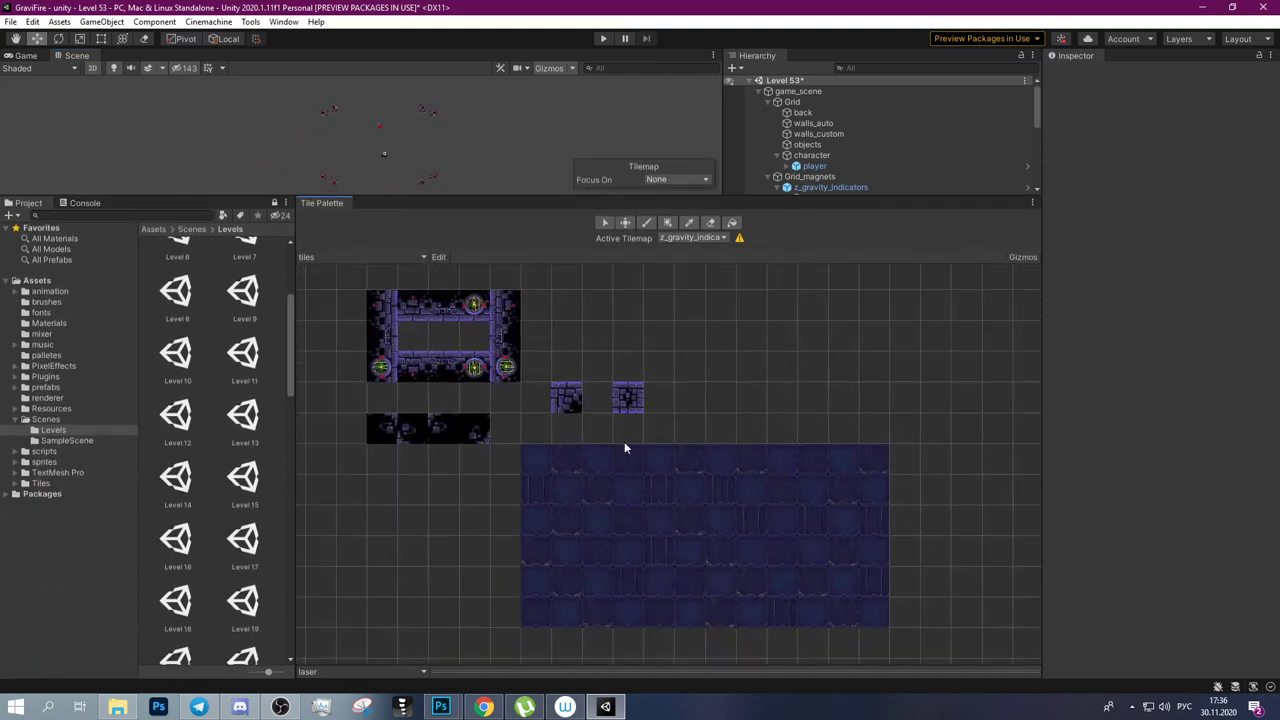
# Choose the right-hand small wall tile in the palette after first trying the left one.
pyautogui.click(564, 399)
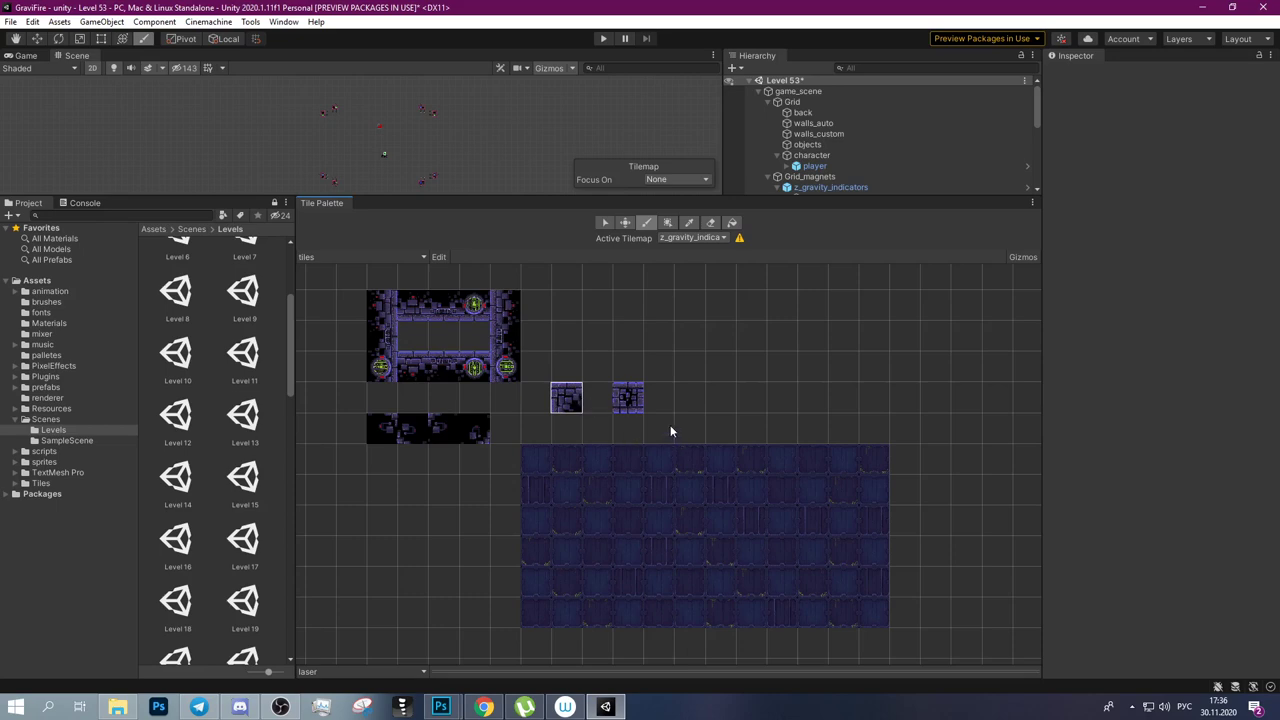
pyautogui.click(634, 402)
# Pick most of the large blue floor tile block with the Picker and show the Active Tilemap list.
pyautogui.click(532, 458)
pyautogui.press('i')
pyautogui.moveTo(530, 452); pyautogui.dragTo(763, 617)
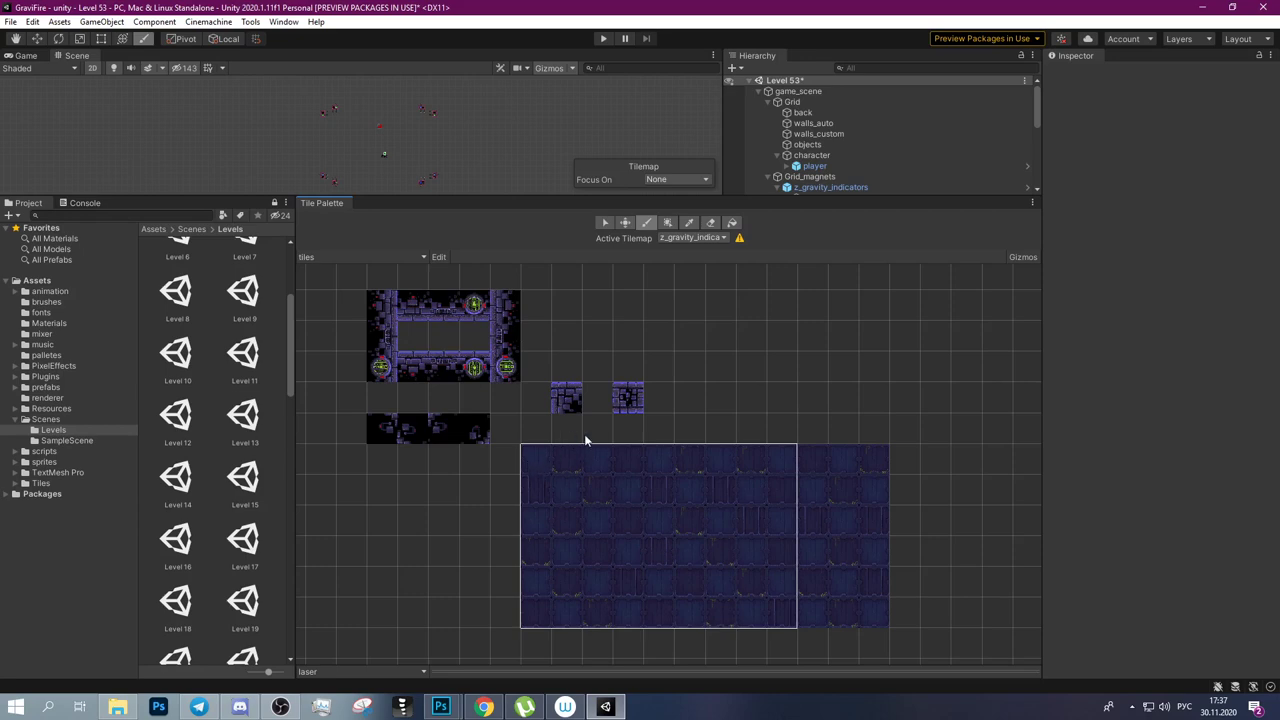
pyautogui.click(712, 240)
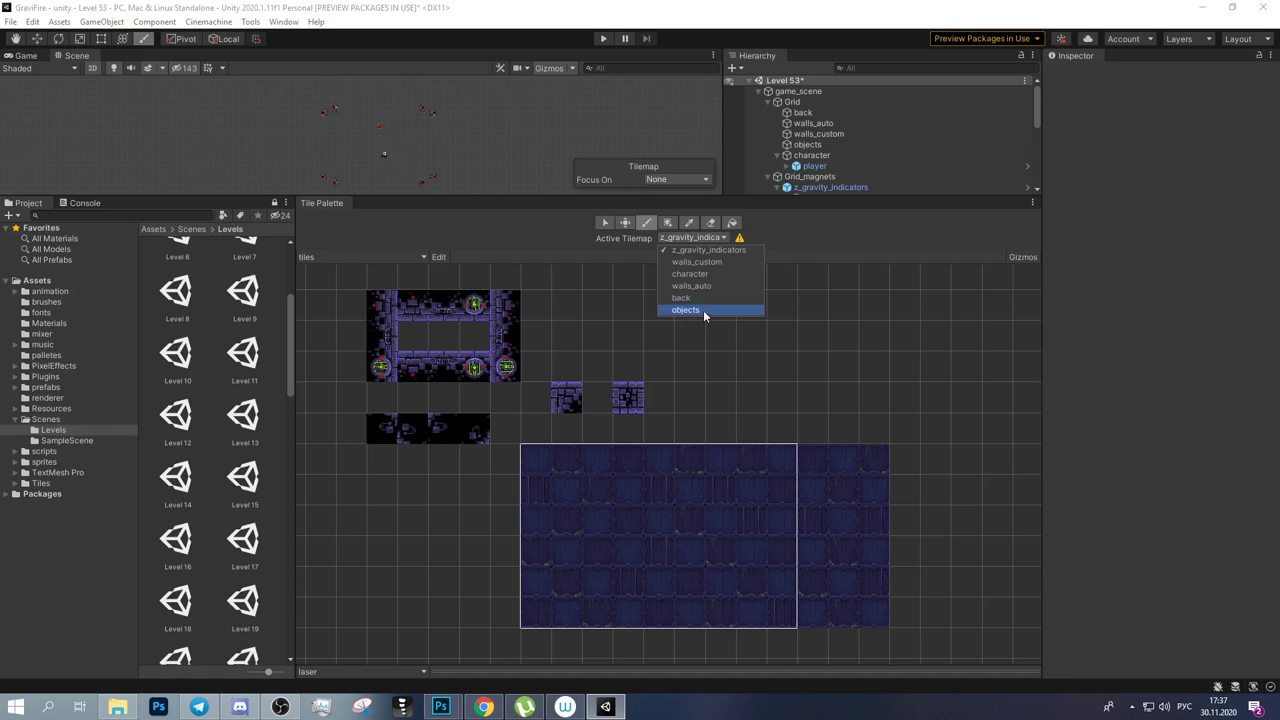
# Dismiss the brush list and drag the splitter down to give the Scene view room again.
pyautogui.click(355, 673)
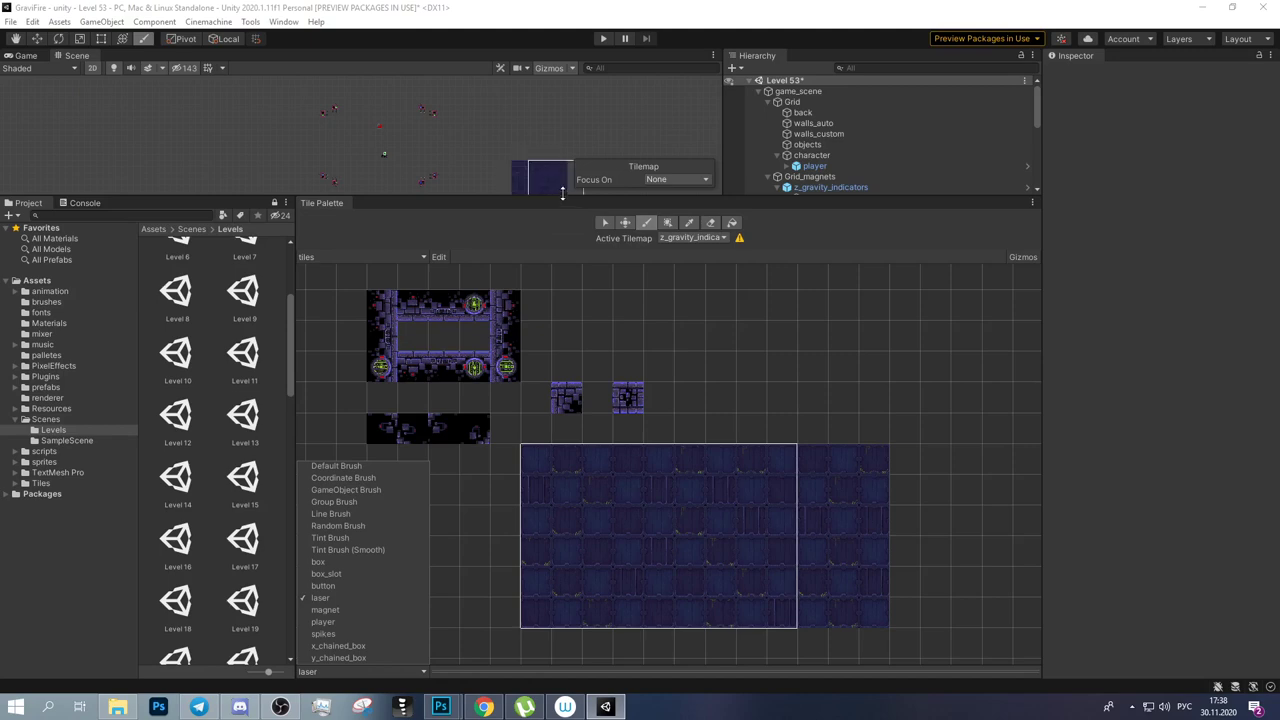
pyautogui.click(562, 193)
pyautogui.moveTo(562, 193); pyautogui.dragTo(563, 462)
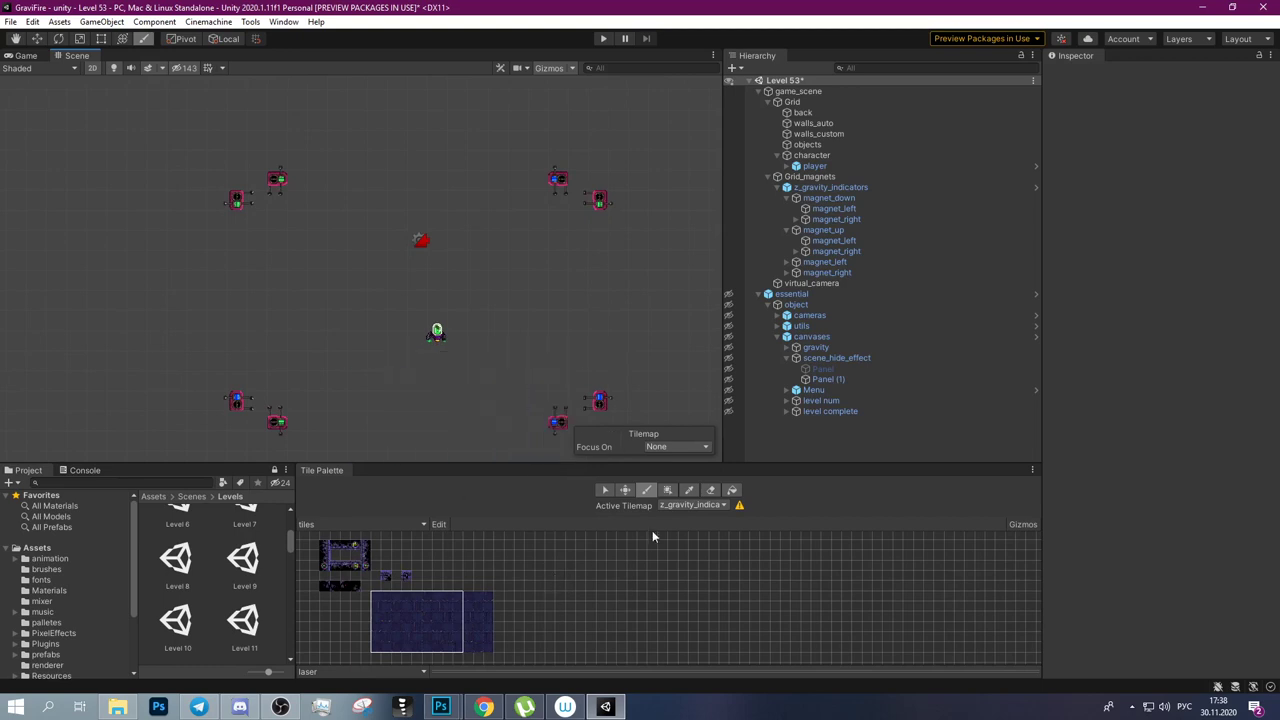
# Target the walls_auto tilemap with the small wall tile, paint a test column, then undo it.
pyautogui.click(692, 505)
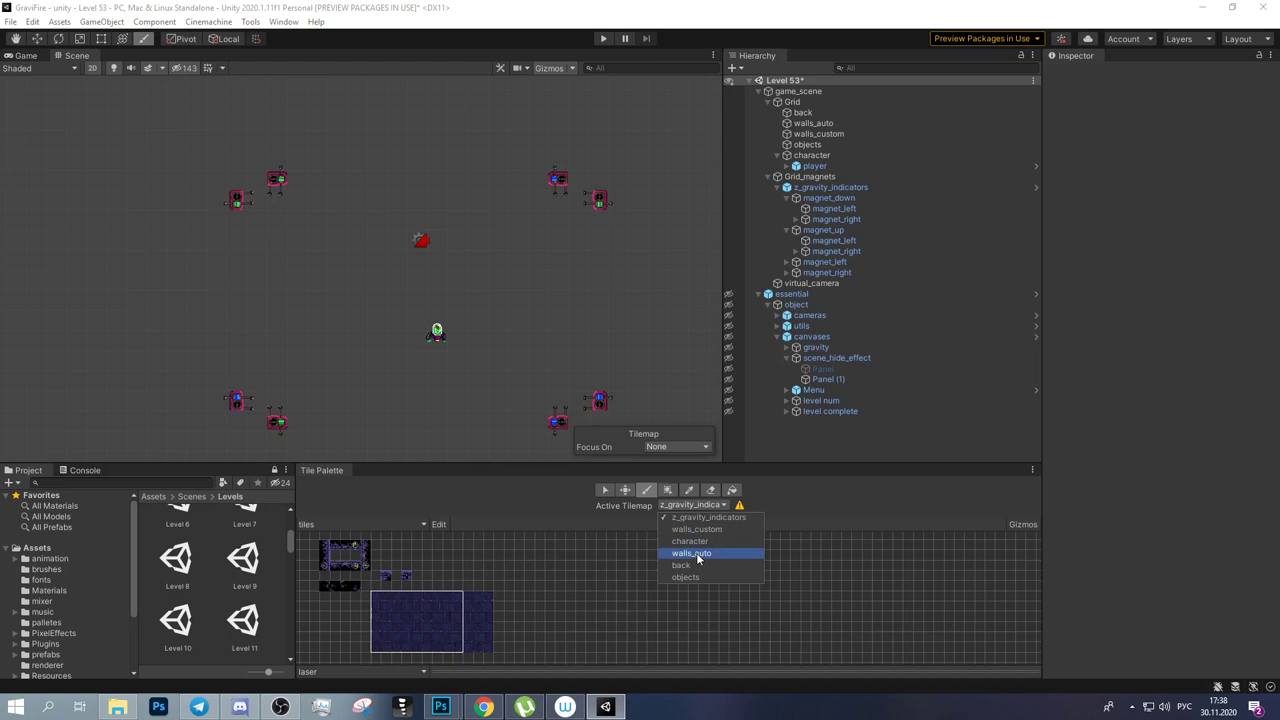
pyautogui.click(697, 556)
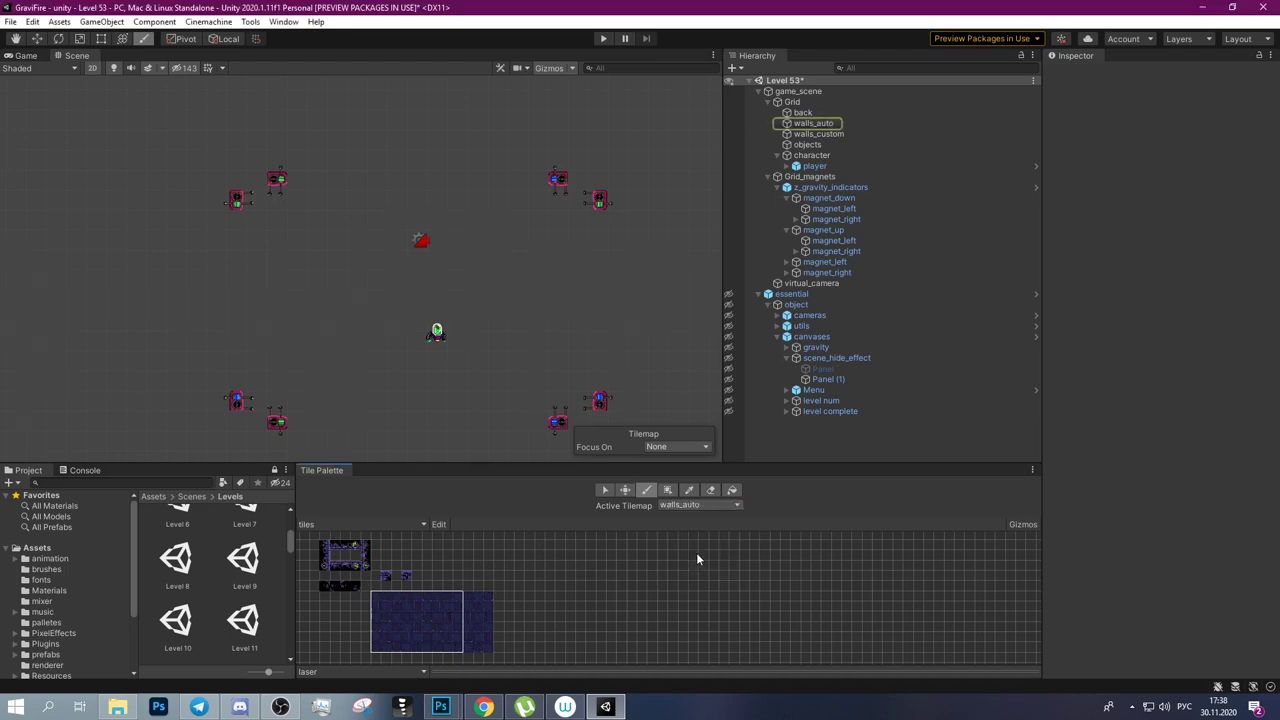
pyautogui.click(387, 578)
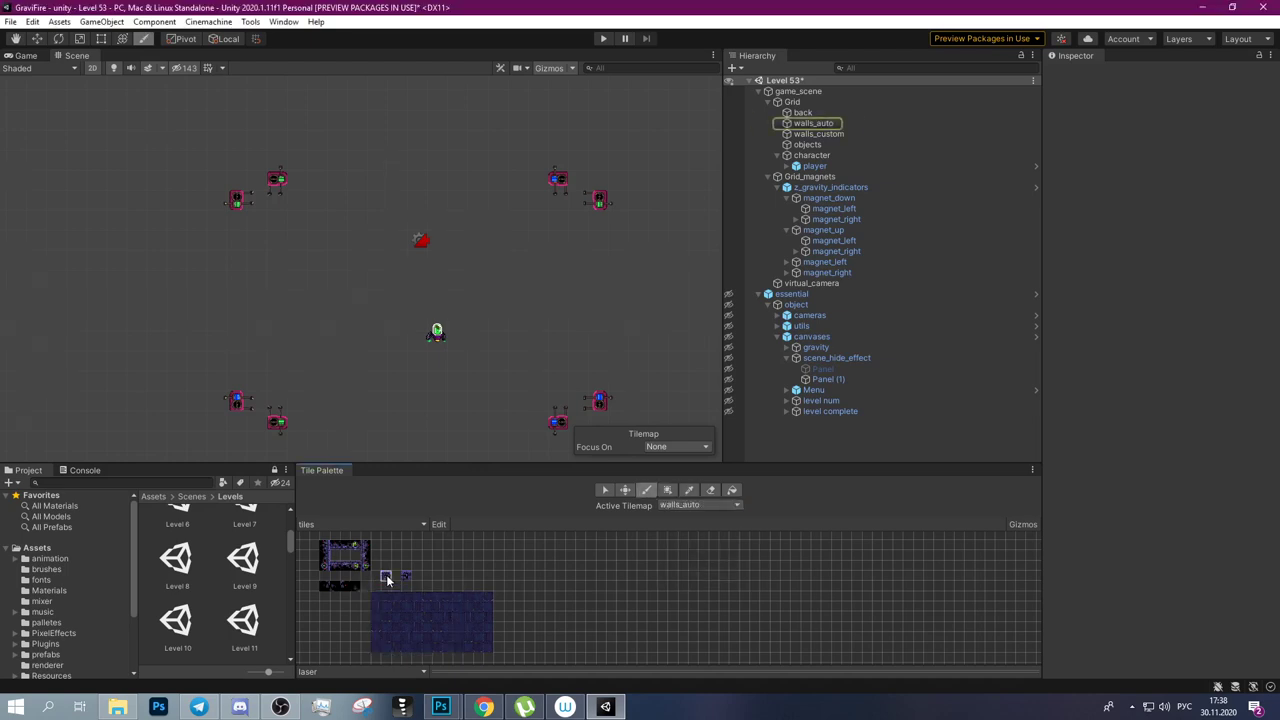
pyautogui.click(647, 490)
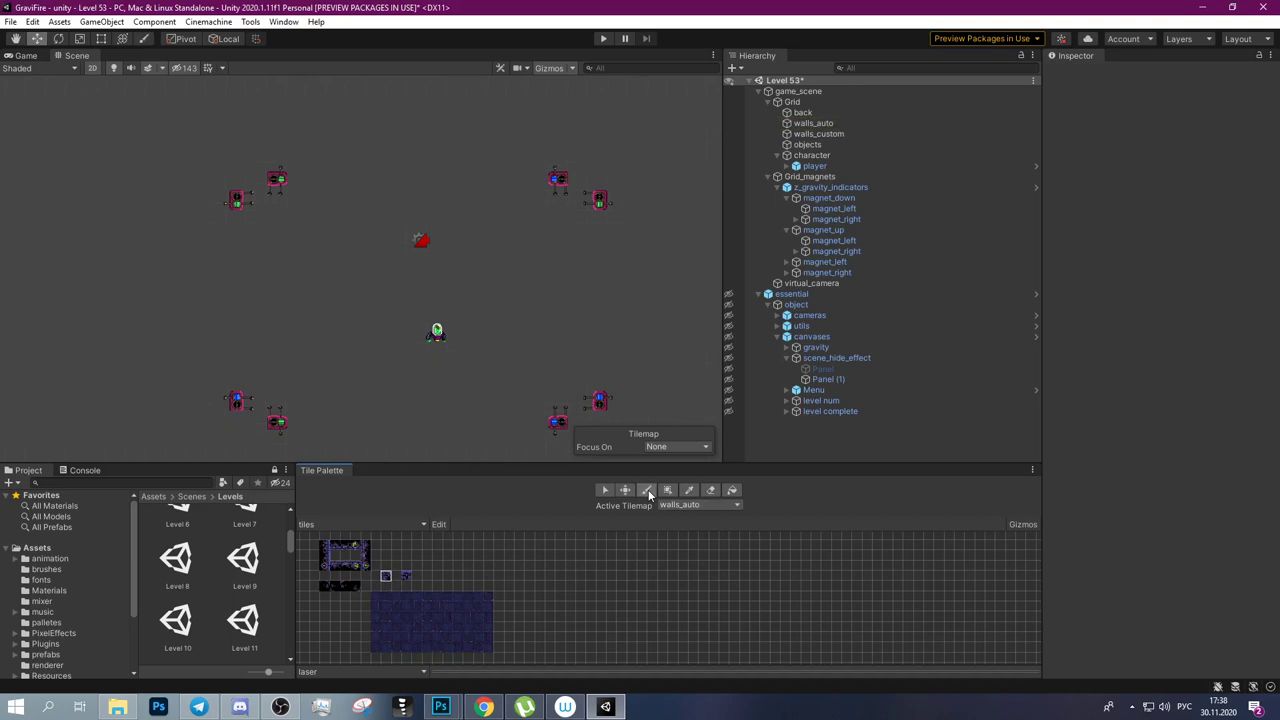
pyautogui.click(387, 579)
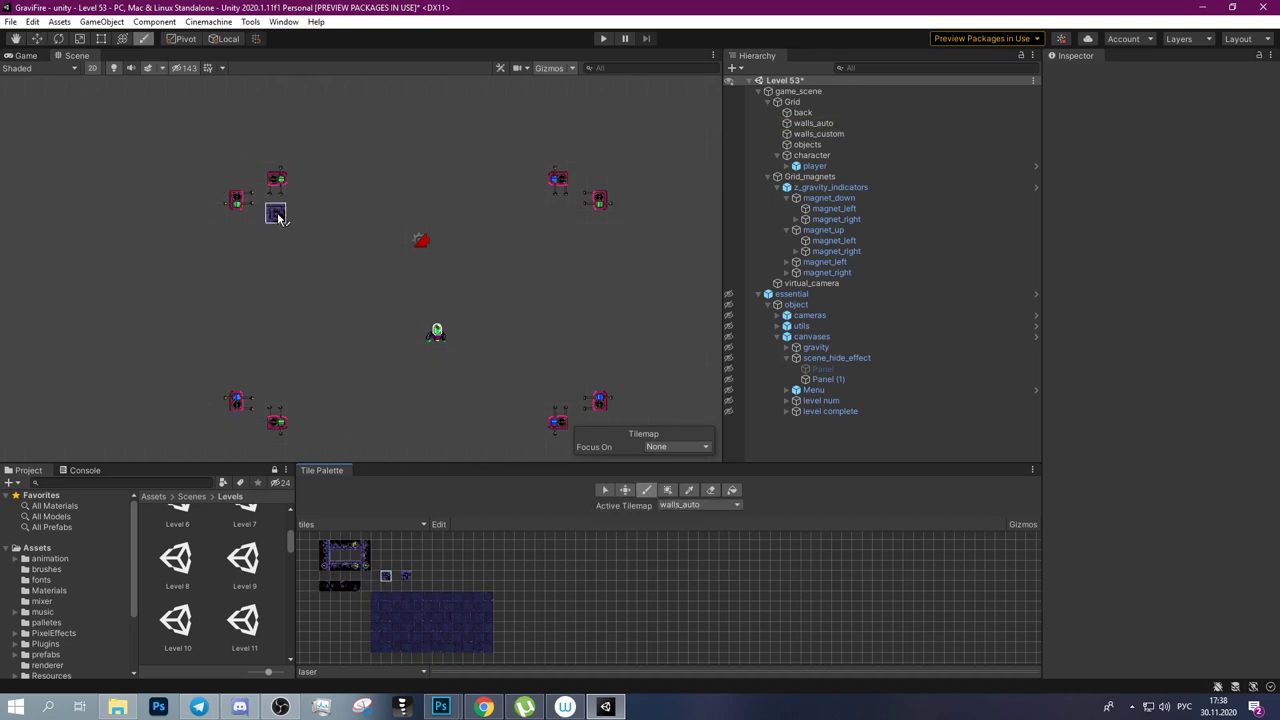
pyautogui.moveTo(280, 218); pyautogui.dragTo(280, 295)
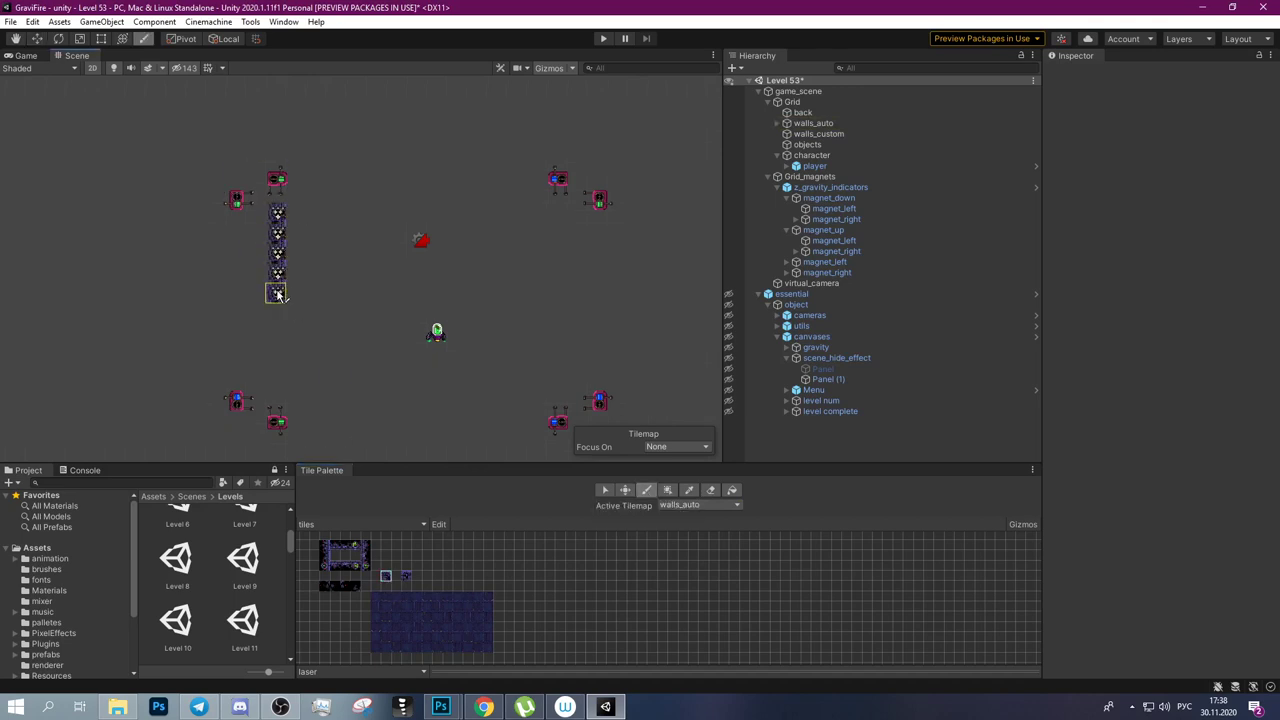
pyautogui.hotkey('ctrl', 'z')
# Switch to the Default Brush and reselect the small wall tile.
pyautogui.click(355, 671)
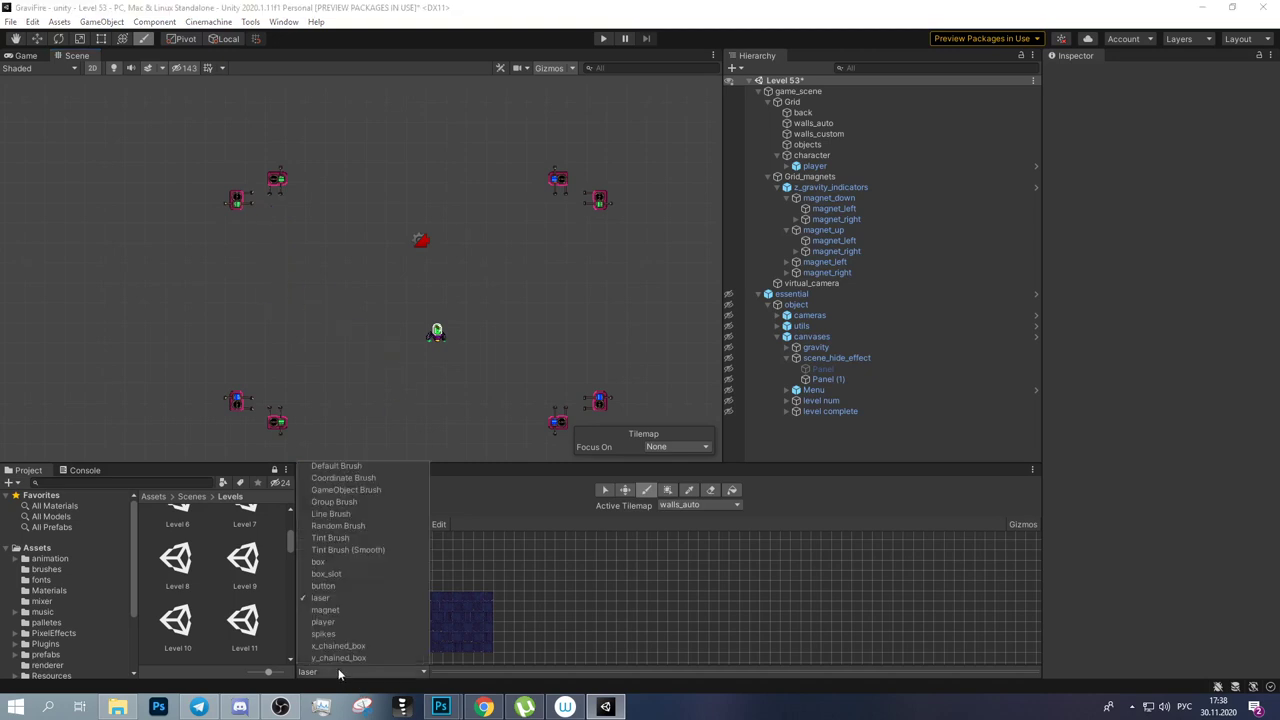
pyautogui.click(330, 466)
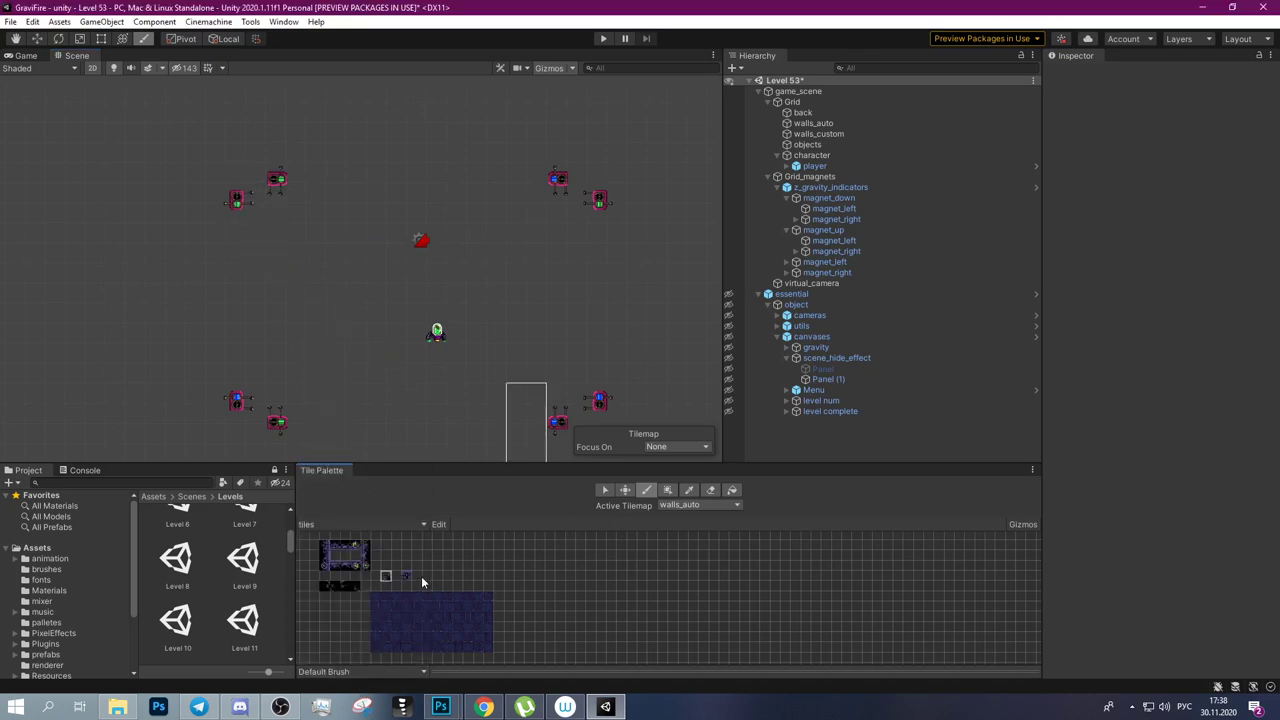
pyautogui.click(385, 576)
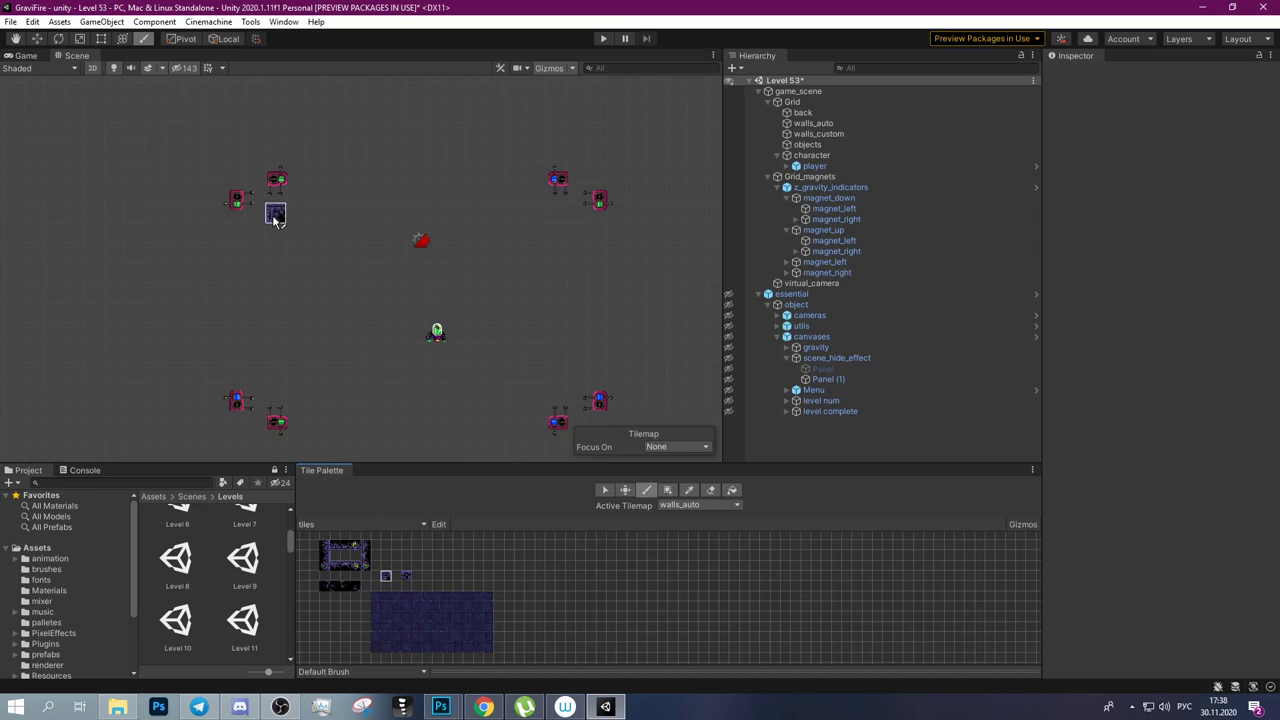
# Paint the room's left wall, hook, bottom bar and corridors, undoing the last rightward stroke.
pyautogui.moveTo(275, 217)
pyautogui.mouseDown()
pyautogui.moveTo(277, 383)
pyautogui.moveTo(293, 228)
pyautogui.moveTo(313, 392)
pyautogui.mouseUp()
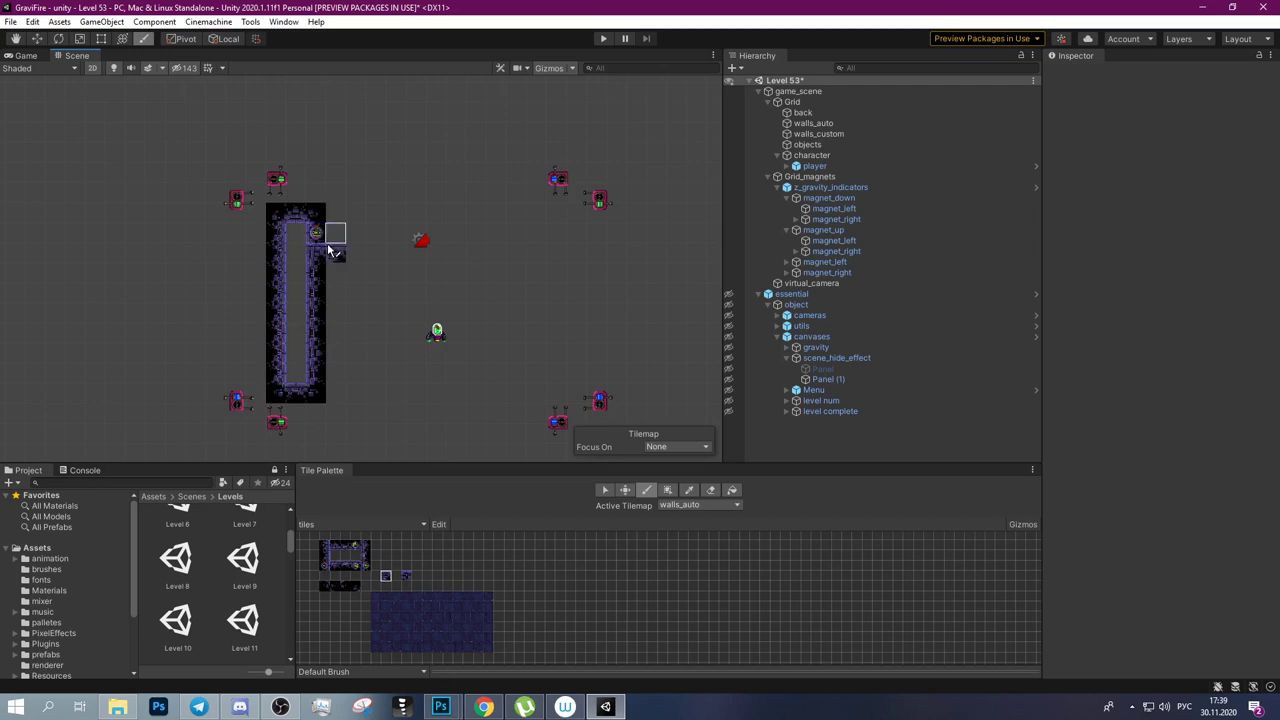
pyautogui.moveTo(314, 250); pyautogui.dragTo(346, 303)
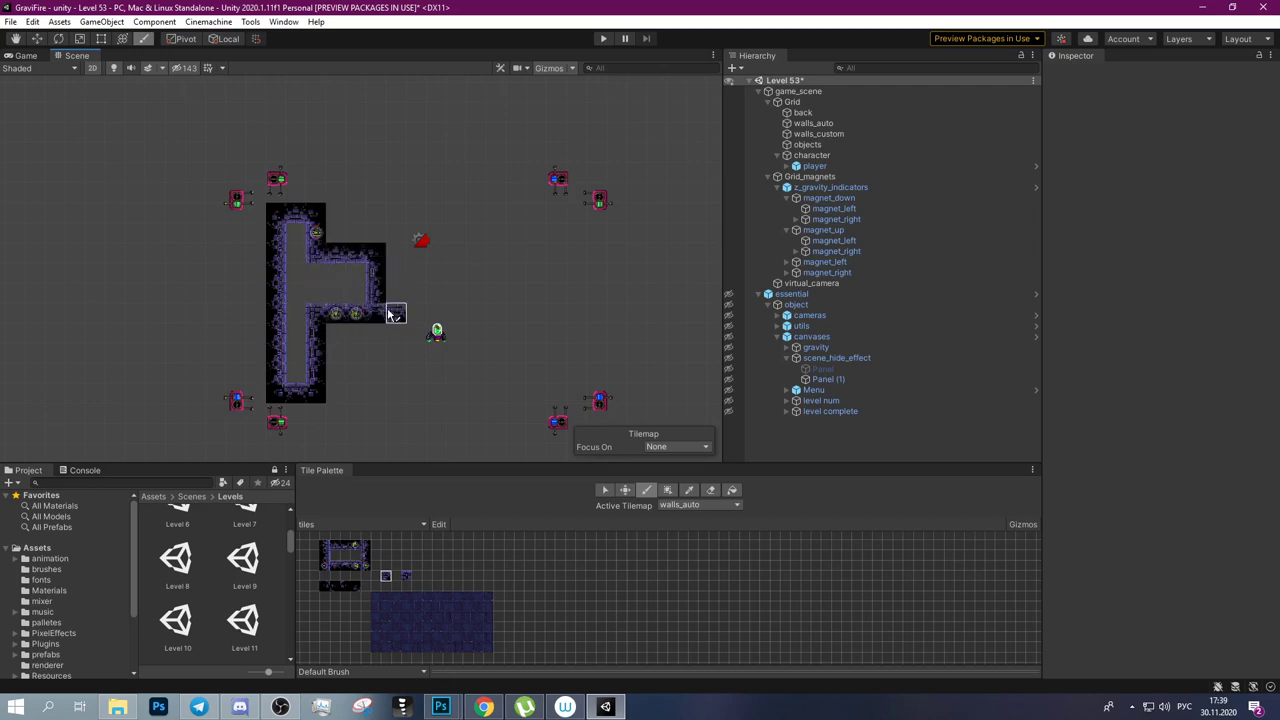
pyautogui.moveTo(326, 372); pyautogui.dragTo(312, 406)
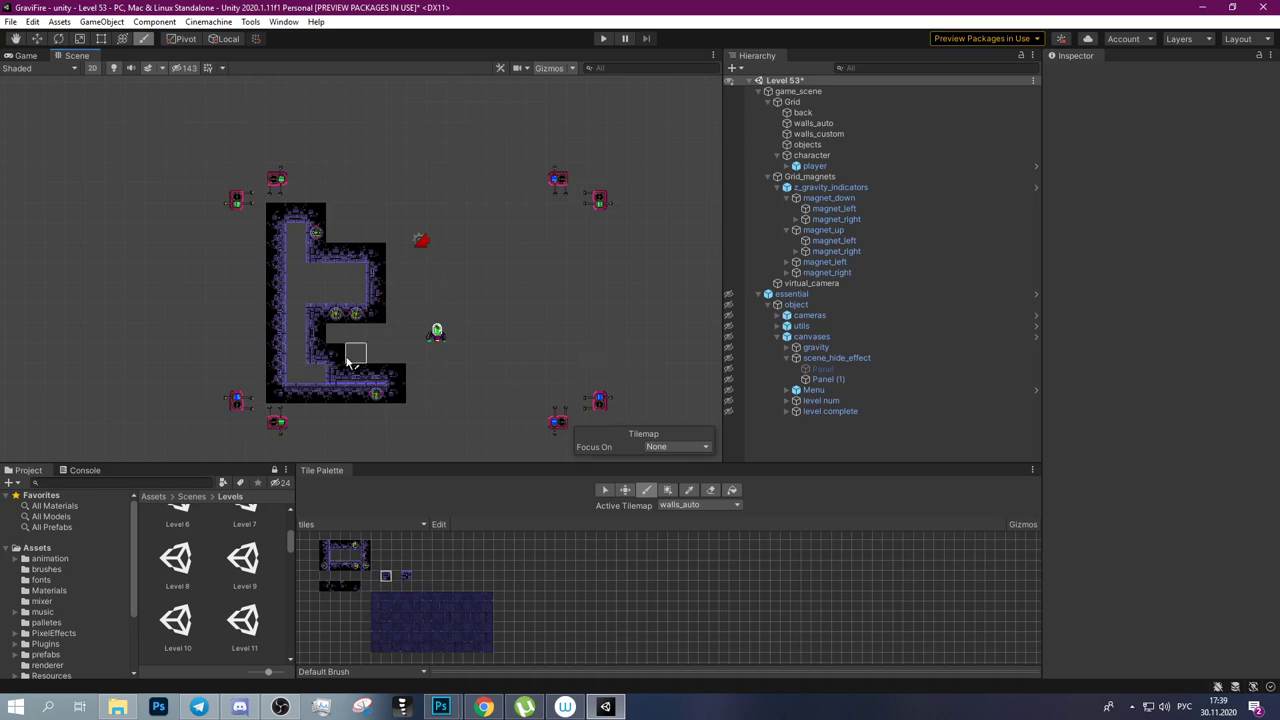
pyautogui.moveTo(325, 370); pyautogui.dragTo(394, 363)
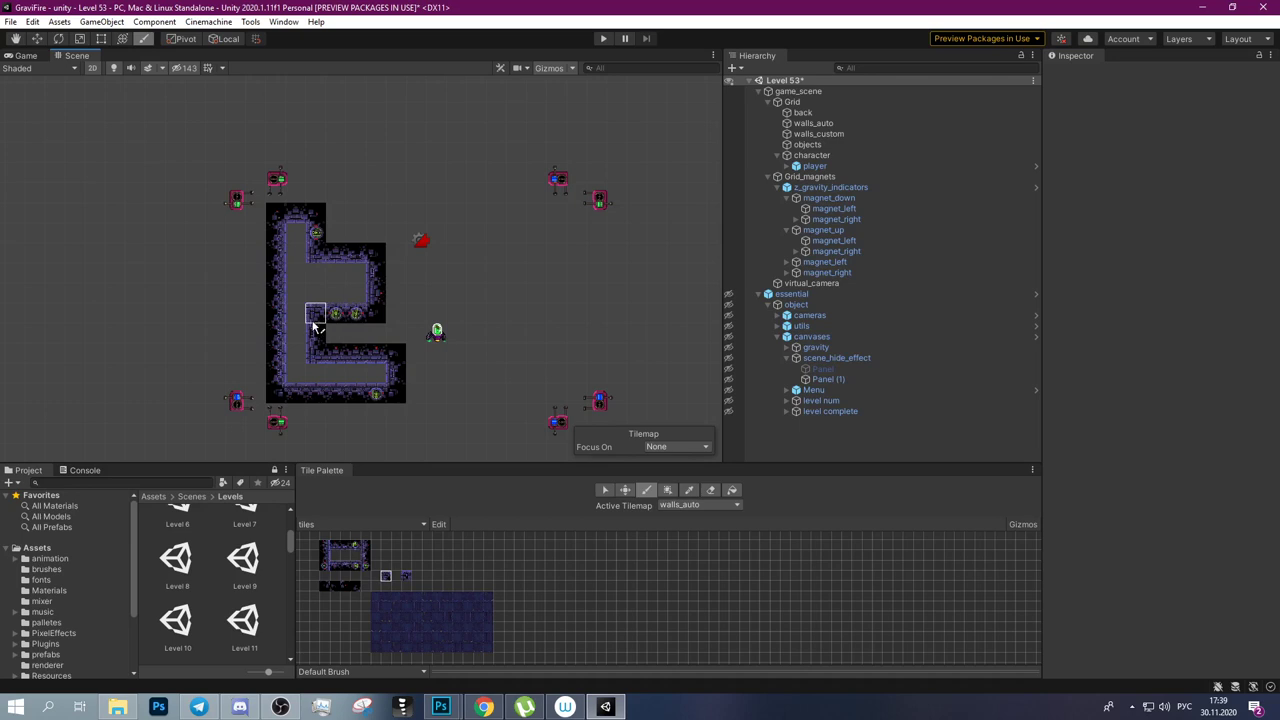
pyautogui.moveTo(320, 314); pyautogui.dragTo(336, 350)
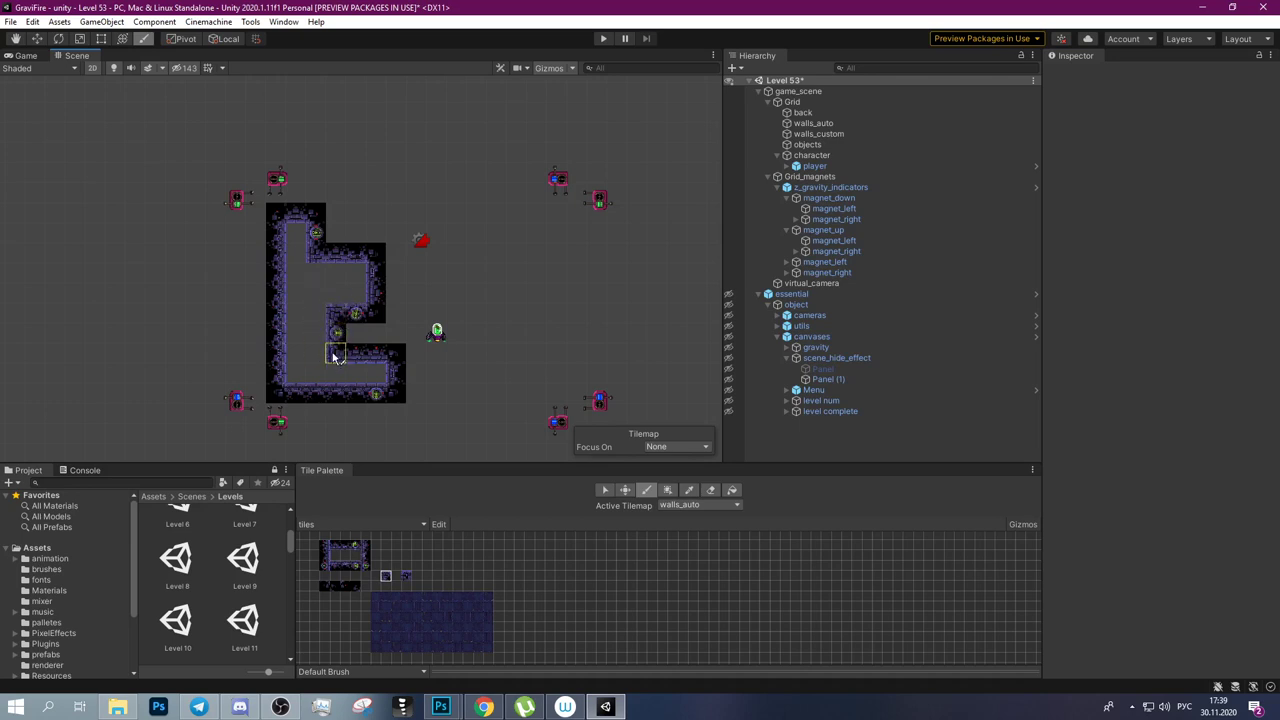
pyautogui.moveTo(357, 296)
pyautogui.mouseDown()
pyautogui.moveTo(509, 268)
pyautogui.moveTo(458, 290)
pyautogui.moveTo(401, 366)
pyautogui.moveTo(494, 272)
pyautogui.mouseUp()
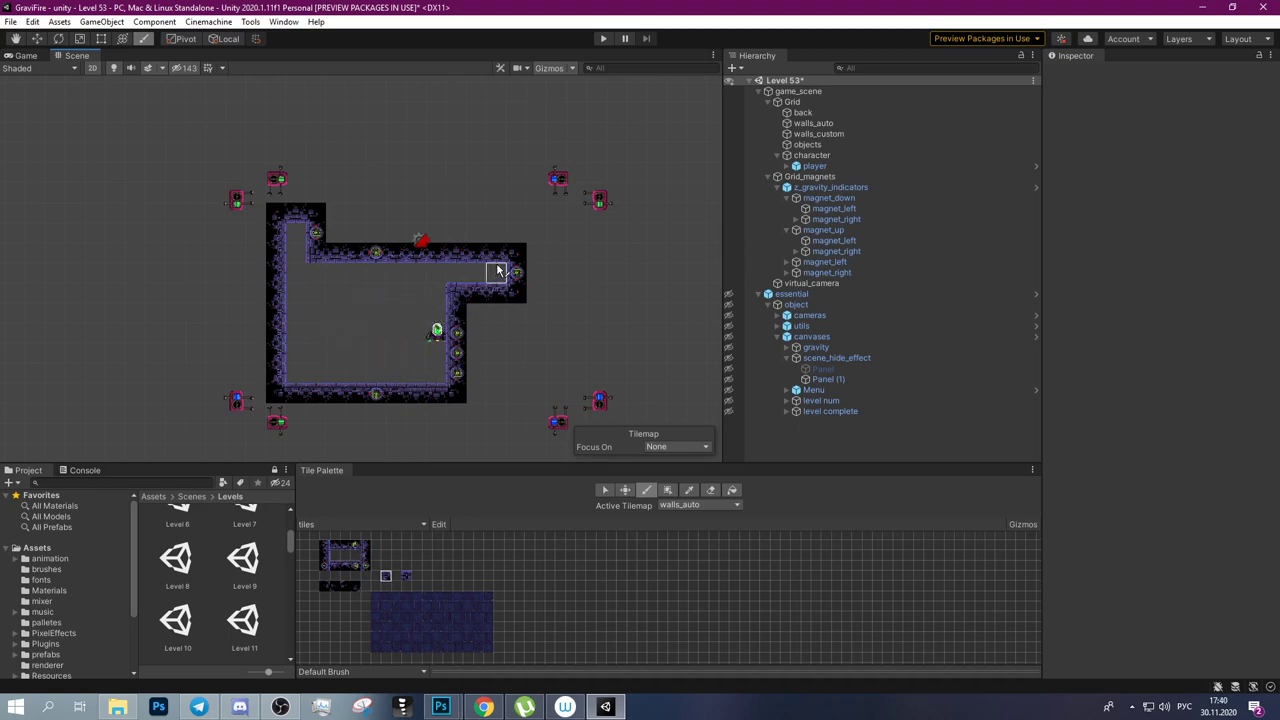
pyautogui.hotkey('ctrl', 'z')
# Paint the inner wall block, raise the top wall and start a tall shaft on the right.
pyautogui.moveTo(452, 333)
pyautogui.mouseDown()
pyautogui.moveTo(397, 345)
pyautogui.moveTo(417, 388)
pyautogui.moveTo(476, 364)
pyautogui.moveTo(380, 246)
pyautogui.moveTo(410, 238)
pyautogui.mouseUp()
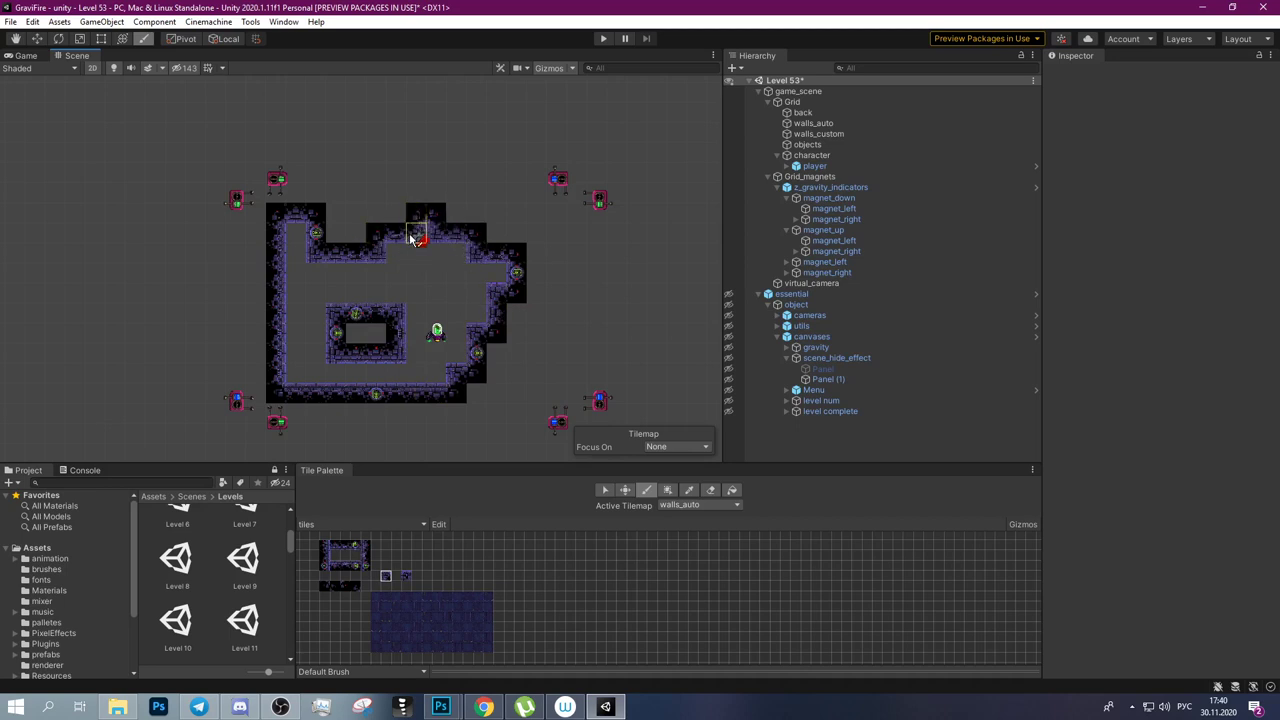
pyautogui.moveTo(410, 238); pyautogui.dragTo(449, 214)
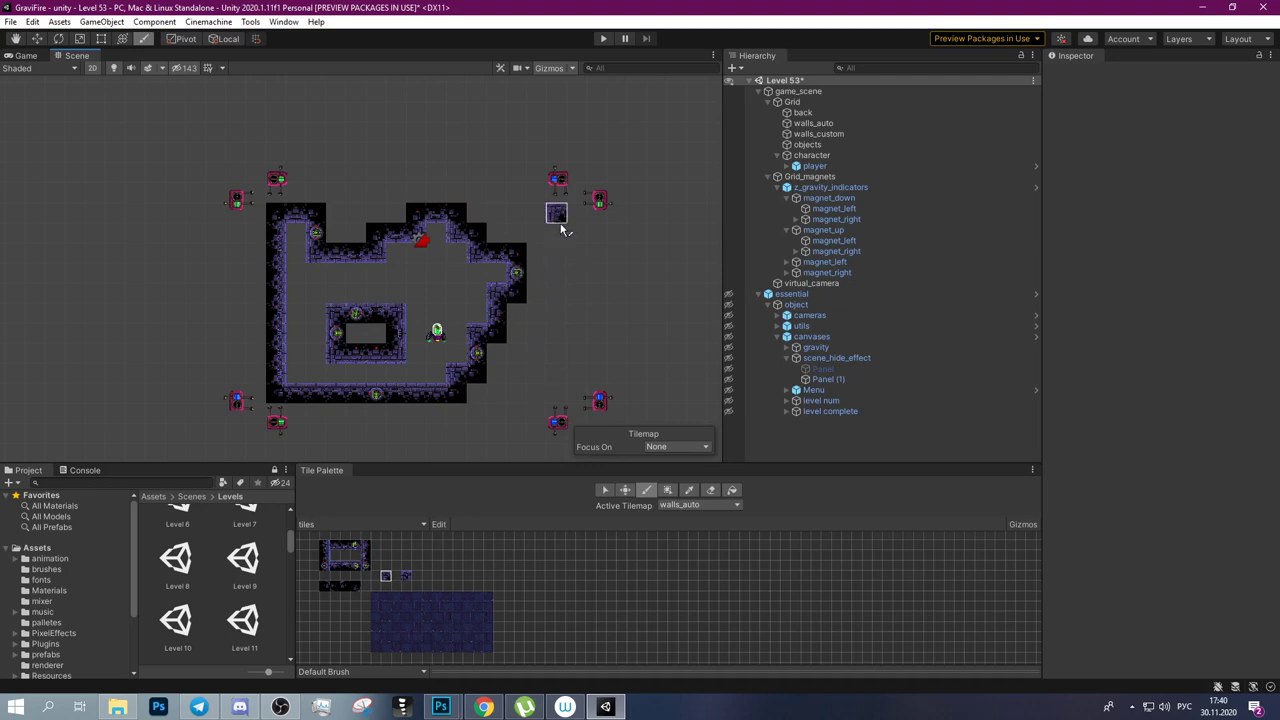
pyautogui.moveTo(561, 229)
pyautogui.mouseDown()
pyautogui.moveTo(577, 258)
pyautogui.moveTo(590, 236)
pyautogui.moveTo(591, 309)
pyautogui.moveTo(576, 224)
pyautogui.mouseUp()
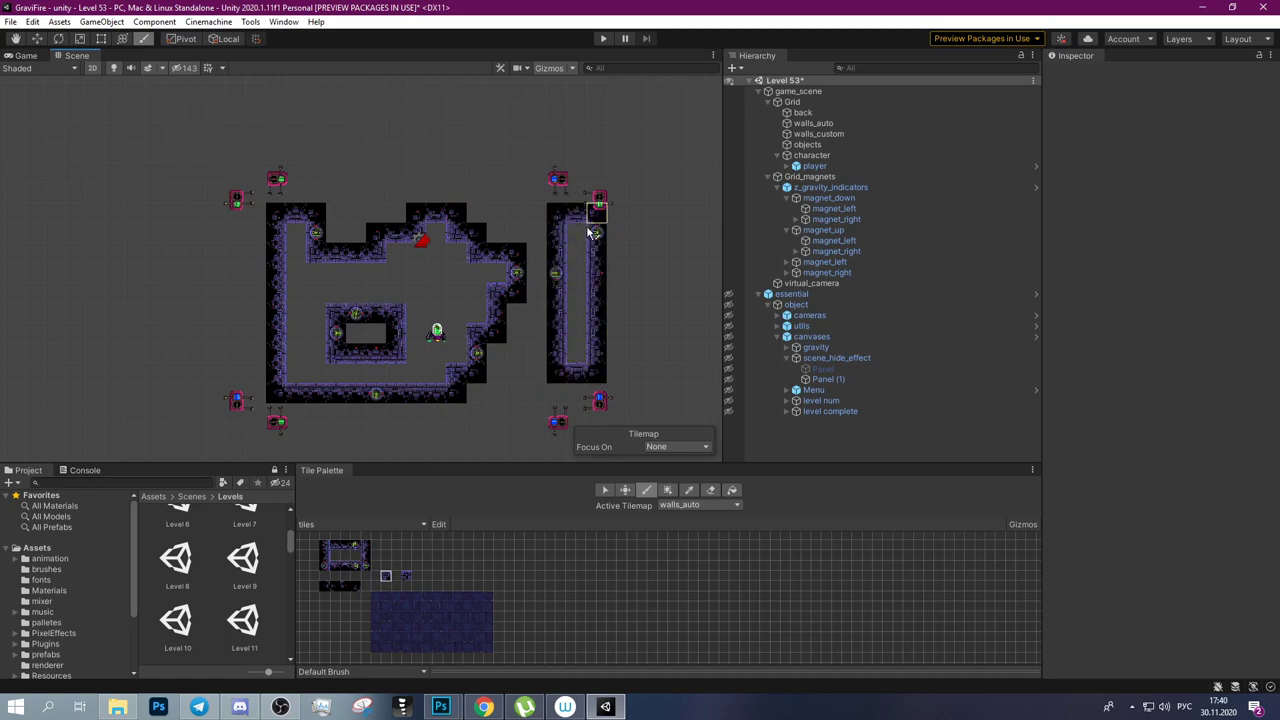
pyautogui.click(477, 373)
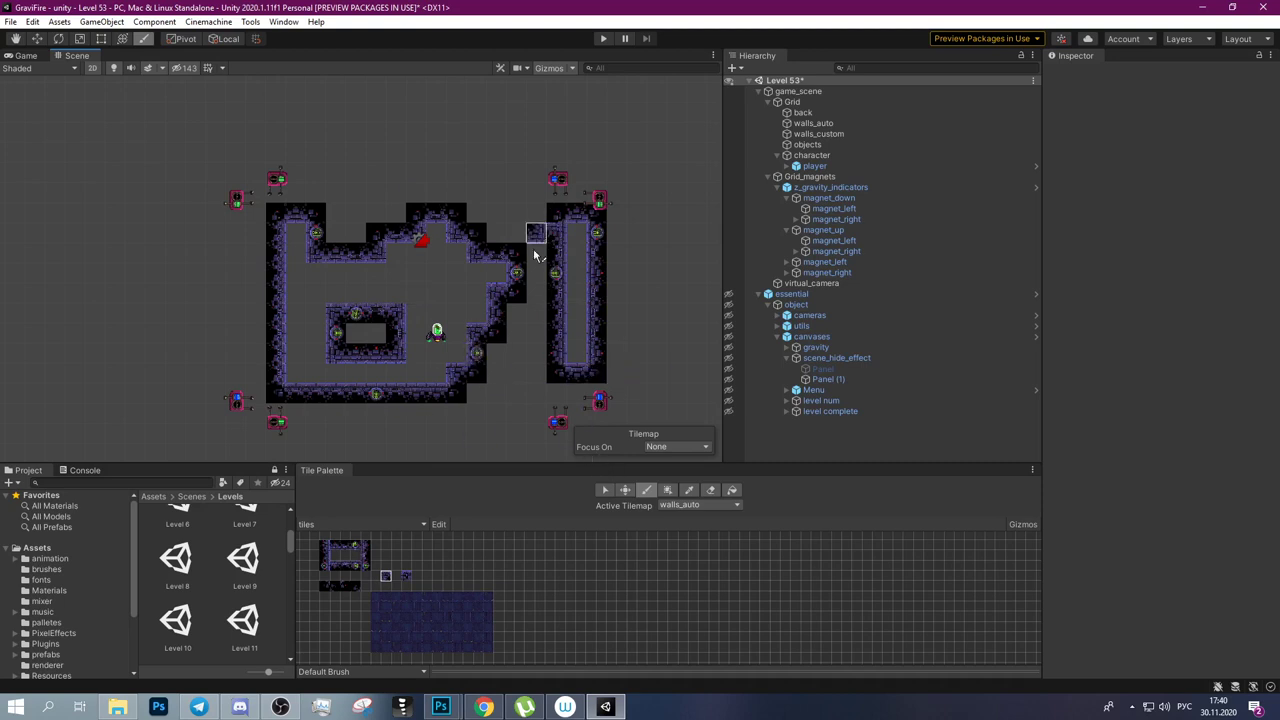
# Try joining the shaft to the room, undo the joins, and close the shaft's bottom.
pyautogui.moveTo(536, 222); pyautogui.dragTo(536, 355)
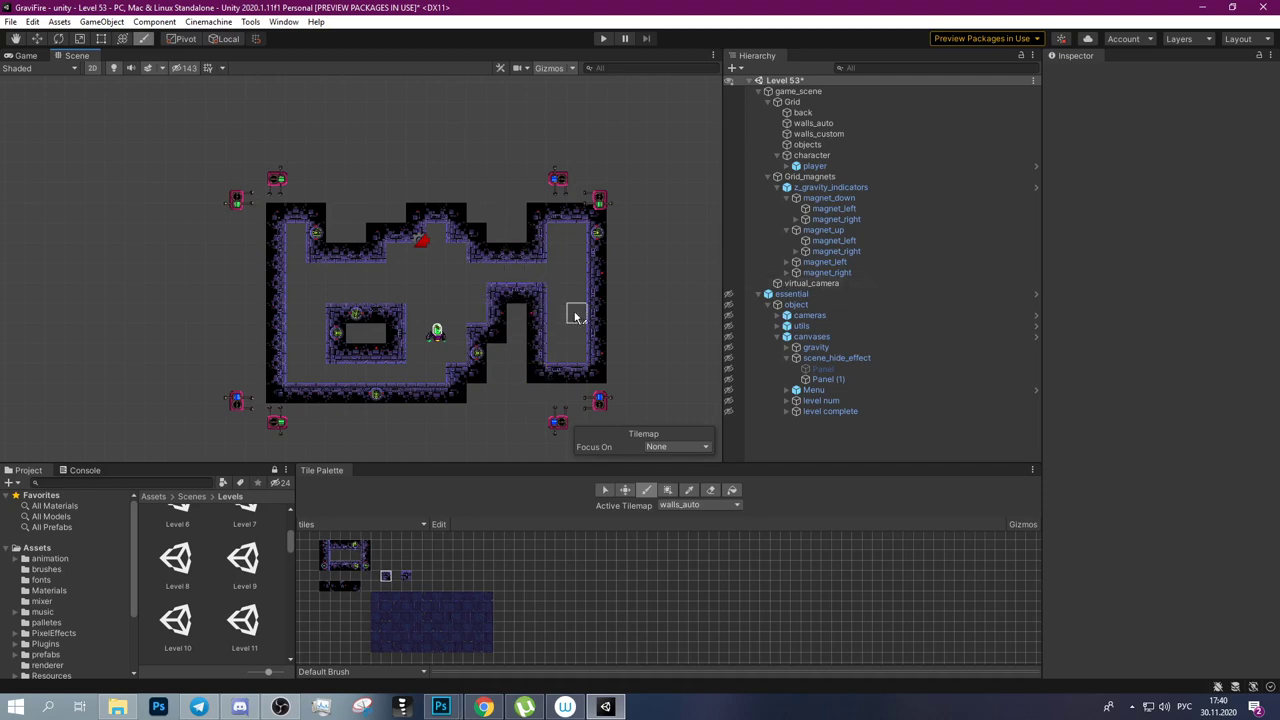
pyautogui.hotkey('ctrl', 'z')
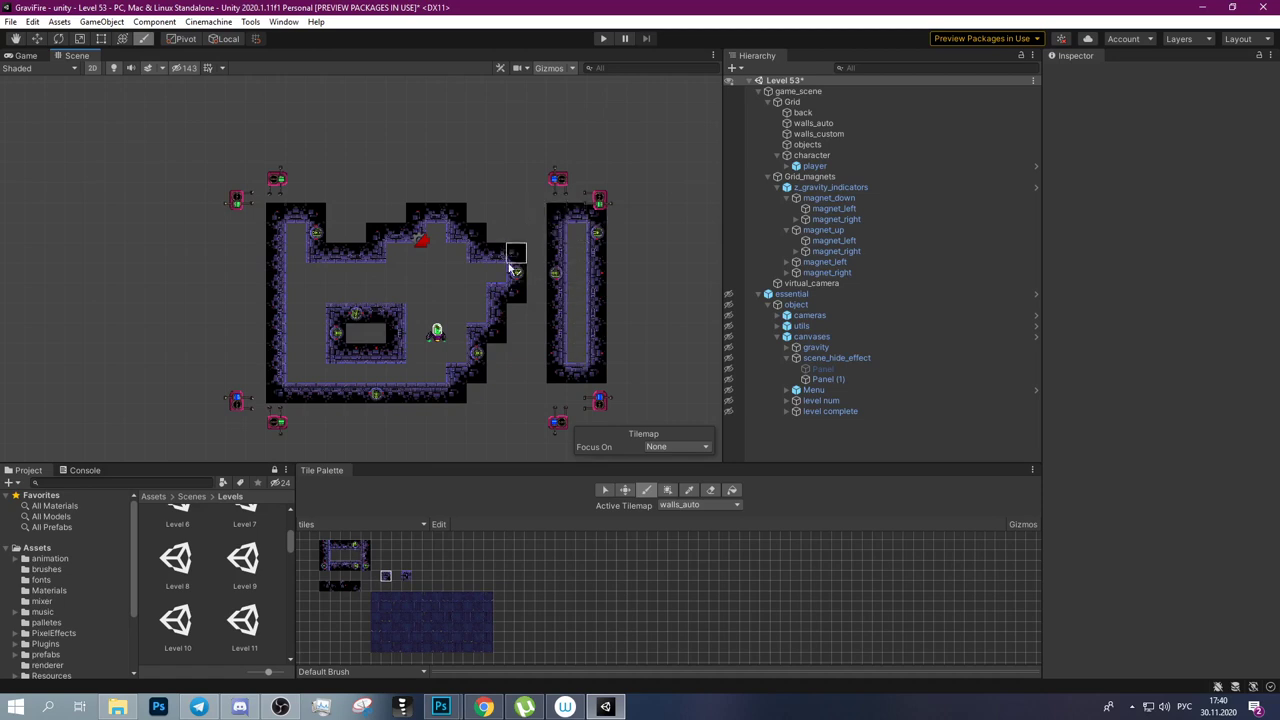
pyautogui.moveTo(537, 213); pyautogui.dragTo(533, 365)
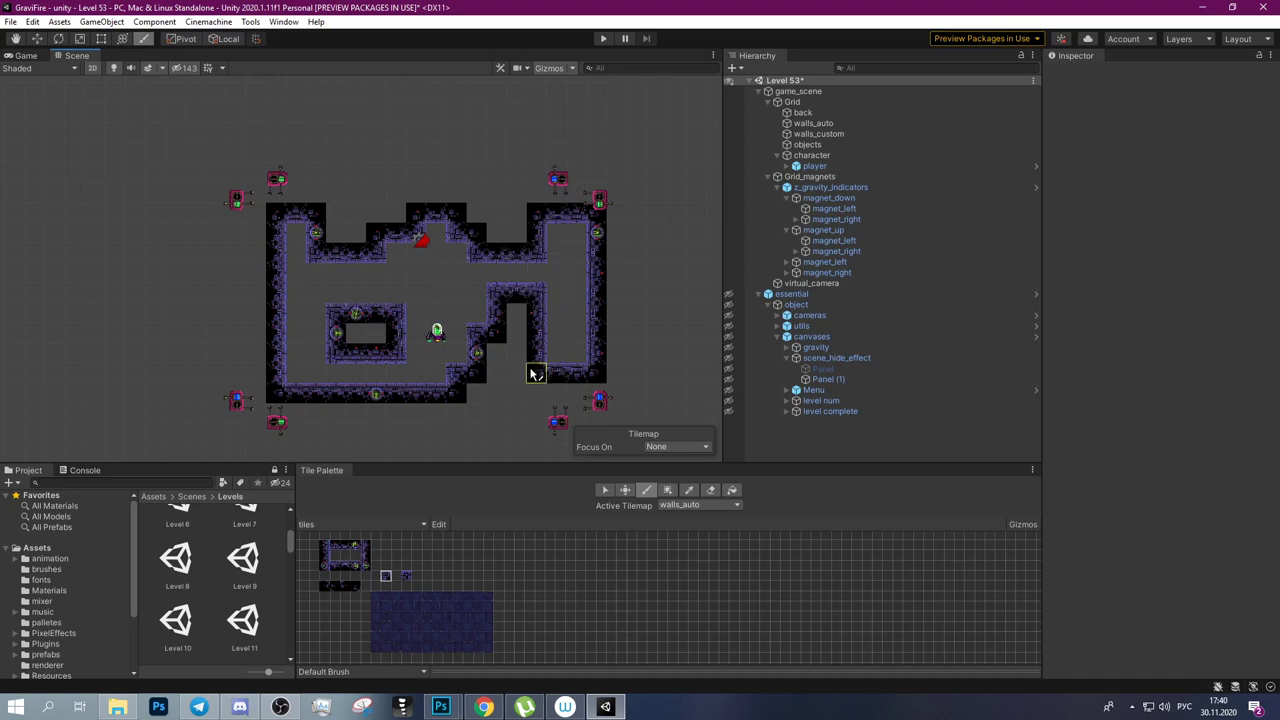
pyautogui.hotkey('ctrl', 'z')
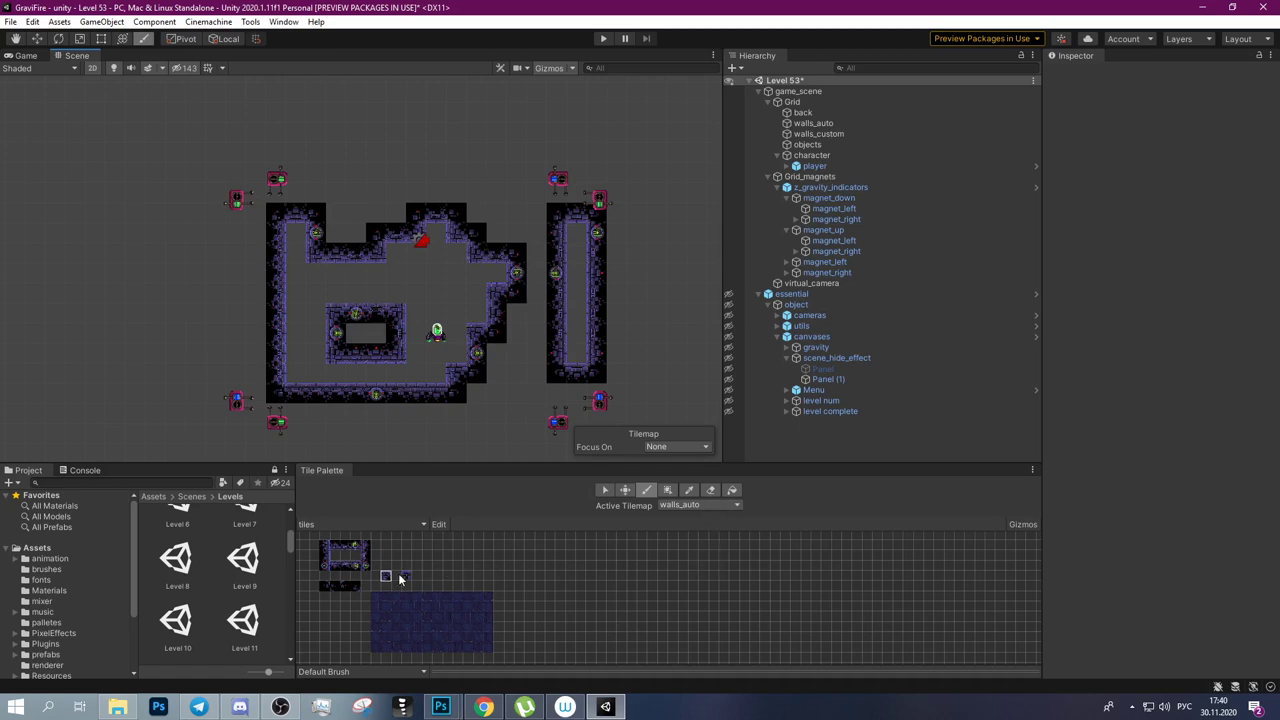
pyautogui.click(536, 394)
pyautogui.keyDown('shift'); pyautogui.click(536, 394); pyautogui.keyUp('shift')
pyautogui.moveTo(557, 392); pyautogui.dragTo(597, 392)
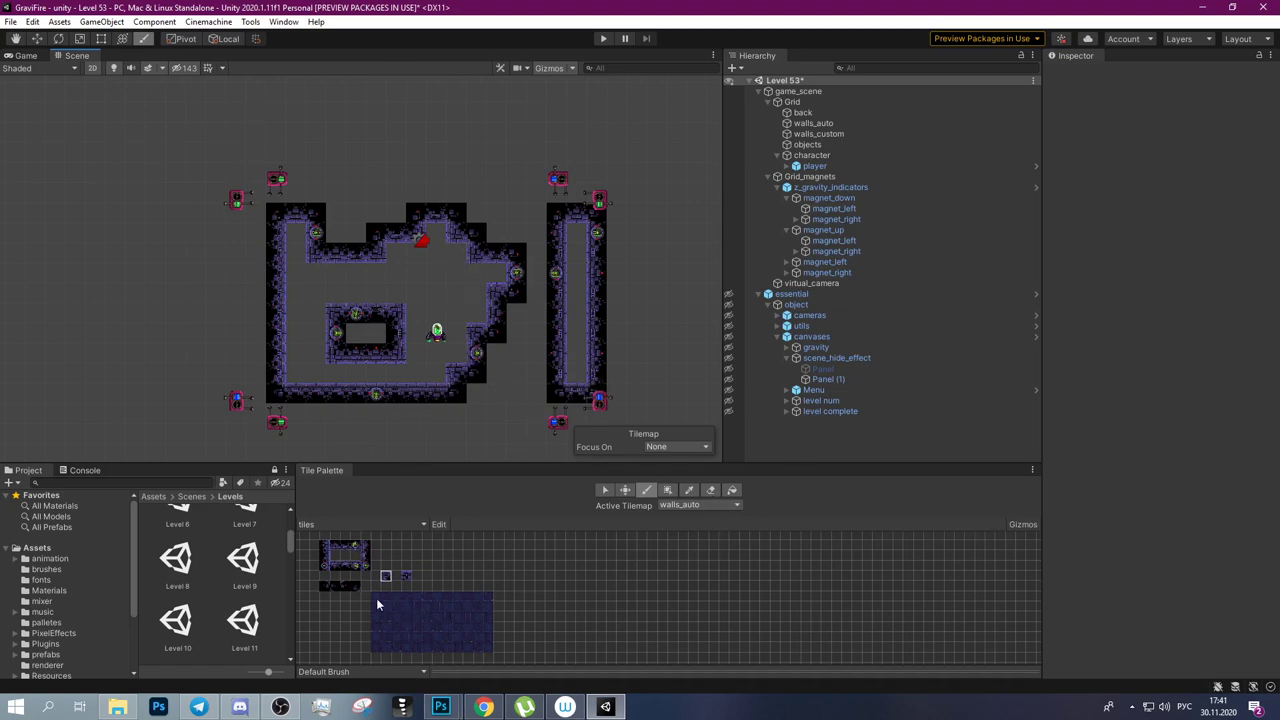
# Target the back tilemap and paint dark floor tiles across the level's interior.
pyautogui.click(712, 506)
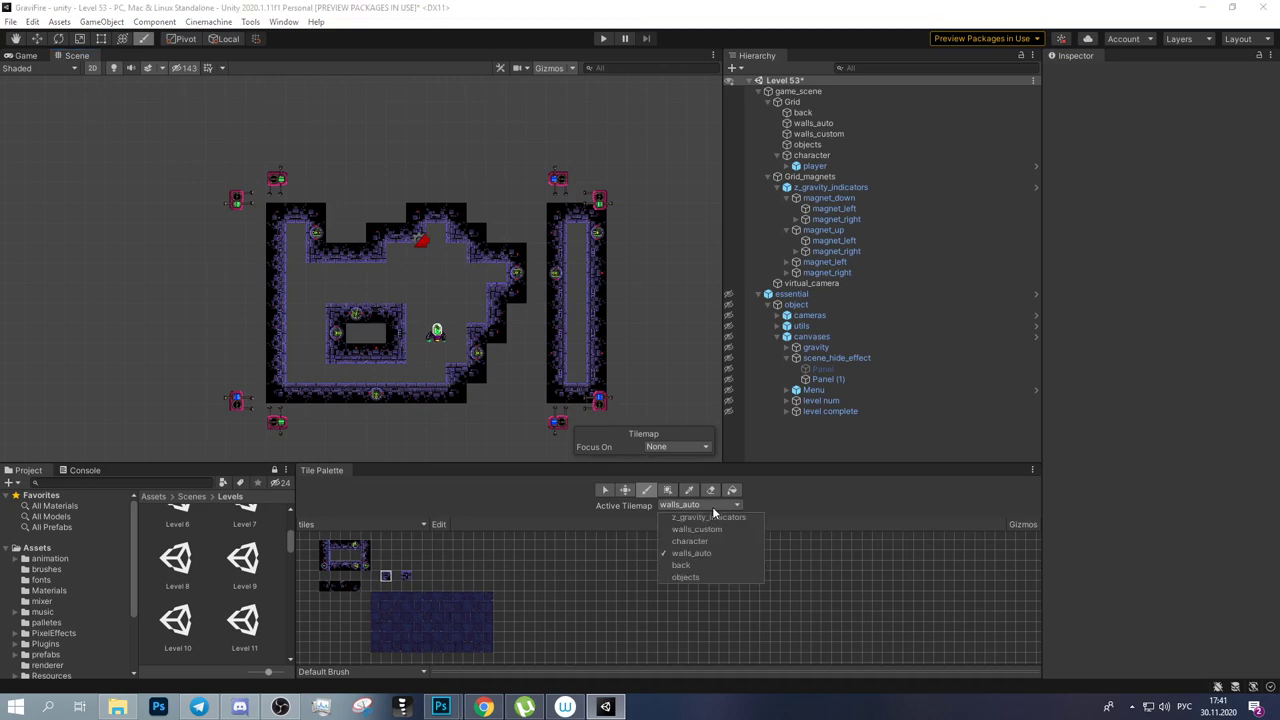
pyautogui.click(686, 577)
pyautogui.click(714, 510)
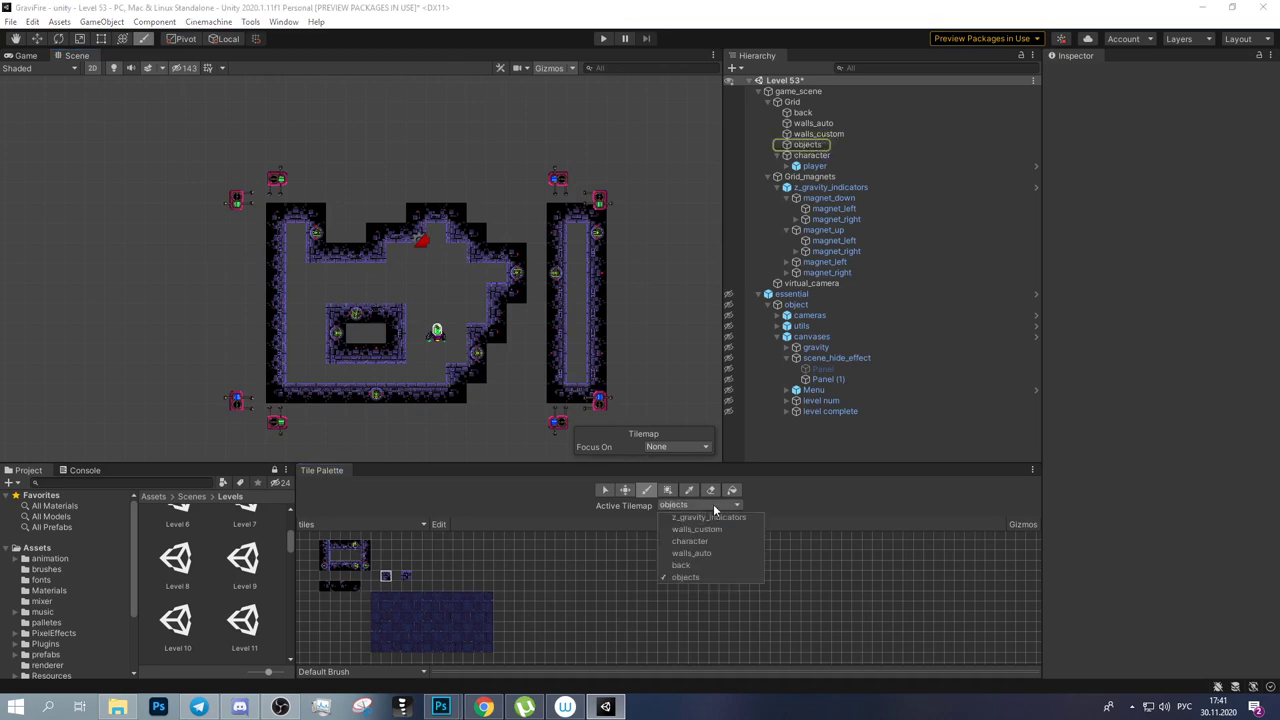
pyautogui.click(681, 565)
pyautogui.moveTo(373, 605); pyautogui.dragTo(449, 651)
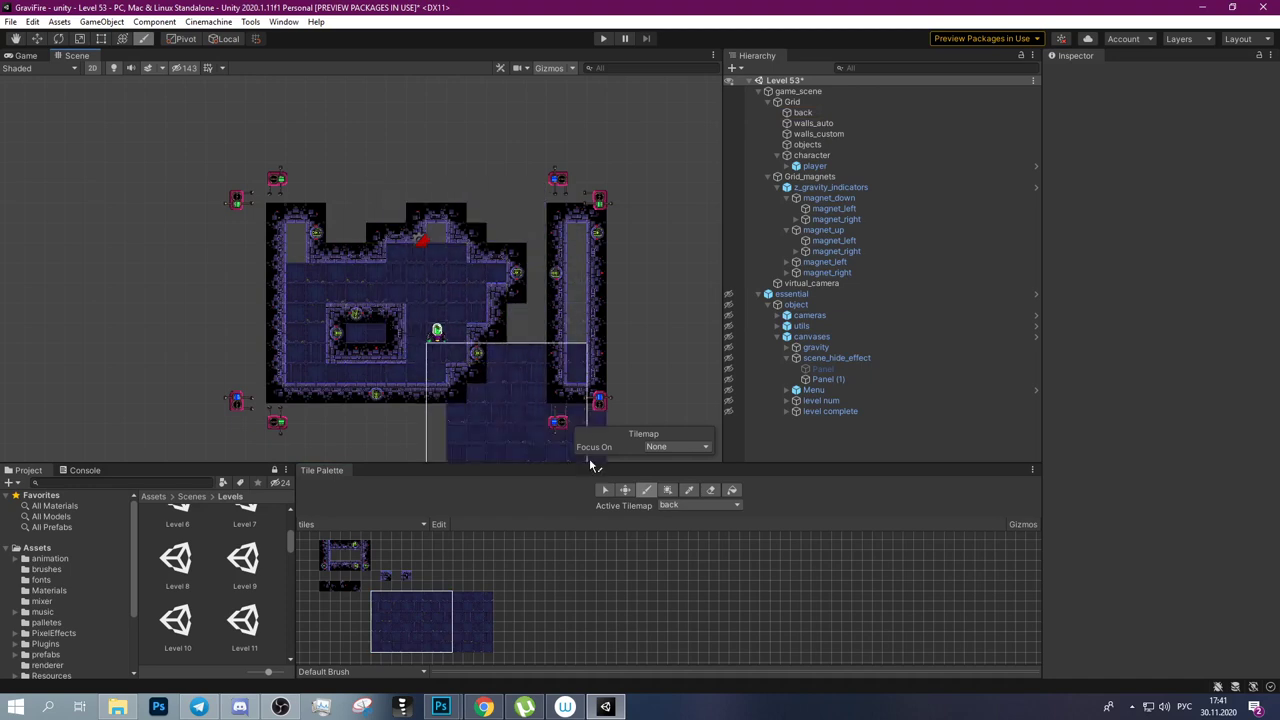
pyautogui.moveTo(478, 596); pyautogui.dragTo(477, 647)
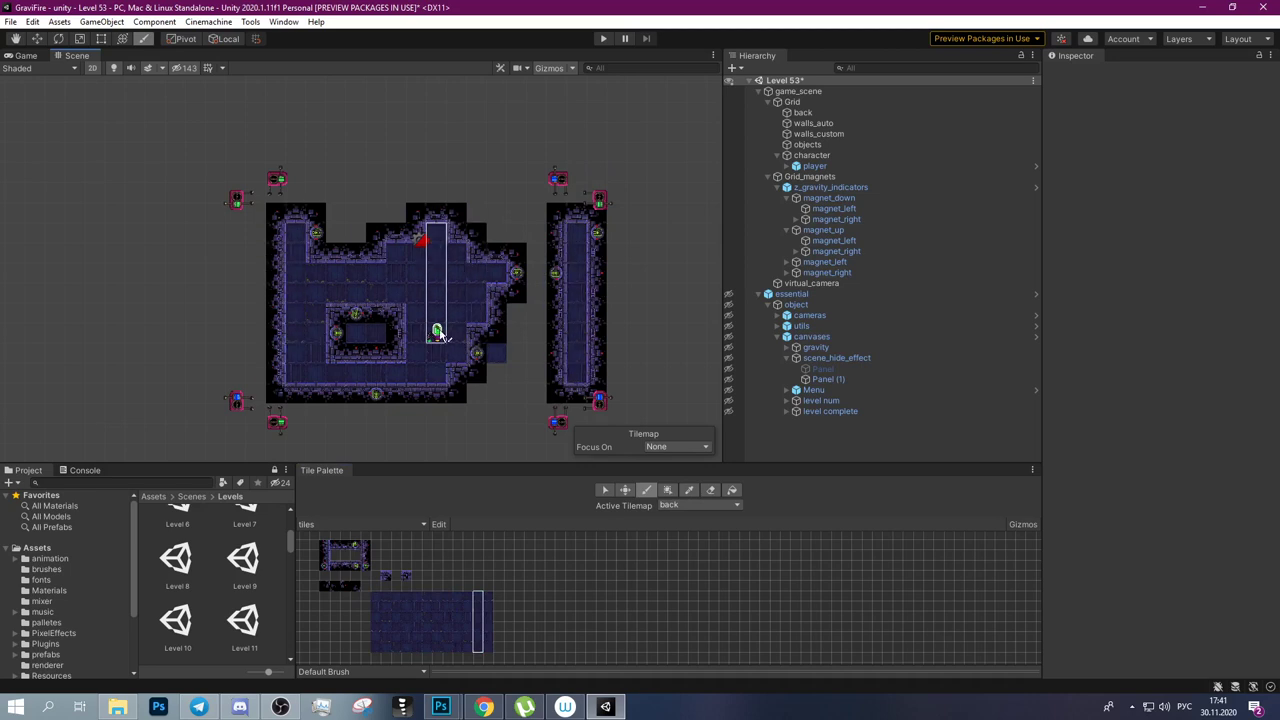
# Erase the stray floor tiles and those filling the inner hole.
pyautogui.click(706, 492)
pyautogui.click(468, 615)
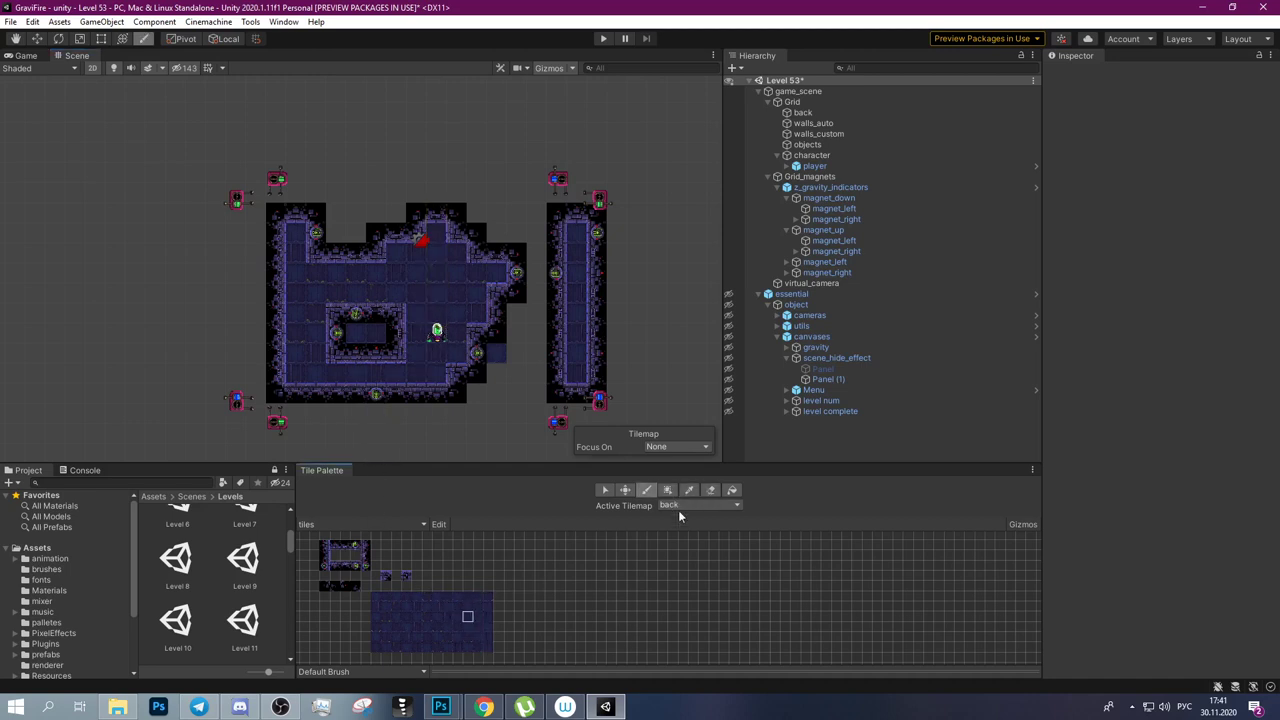
pyautogui.click(498, 354)
pyautogui.moveTo(392, 336); pyautogui.dragTo(352, 336)
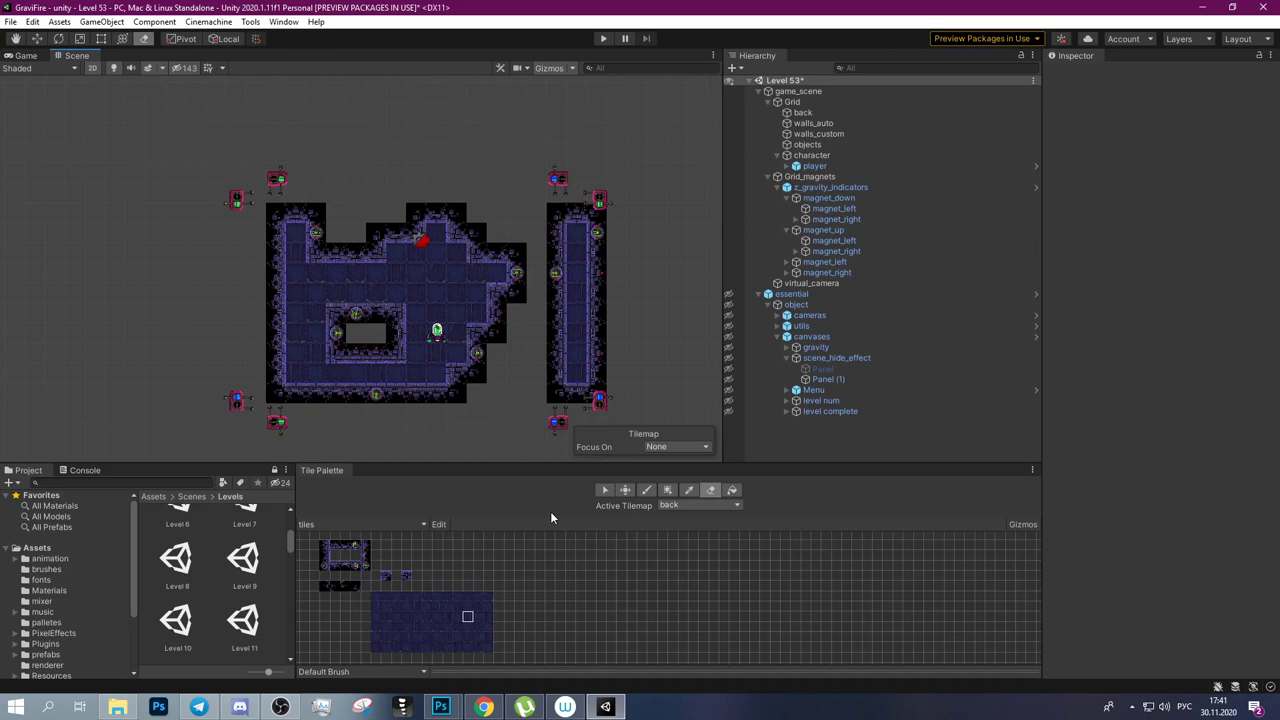
# On walls_custom, paint a short vertical wall on the left plus three single decorative tiles.
pyautogui.click(703, 507)
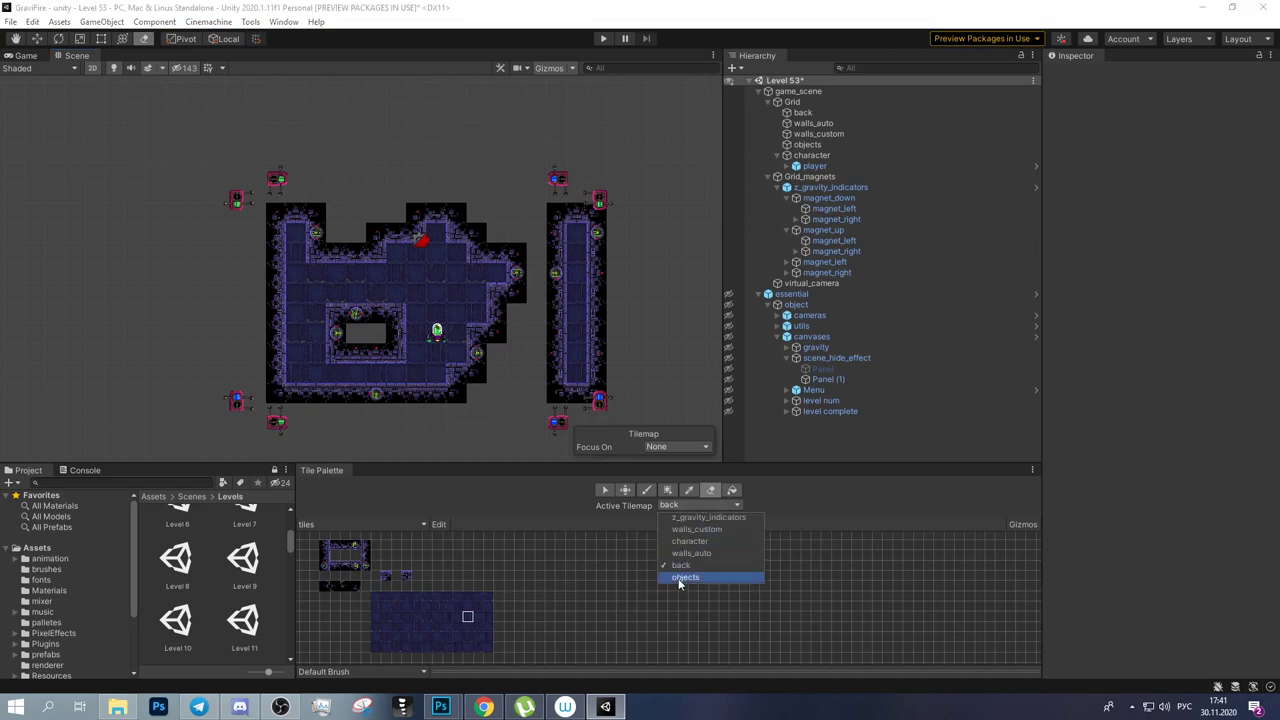
pyautogui.click(705, 530)
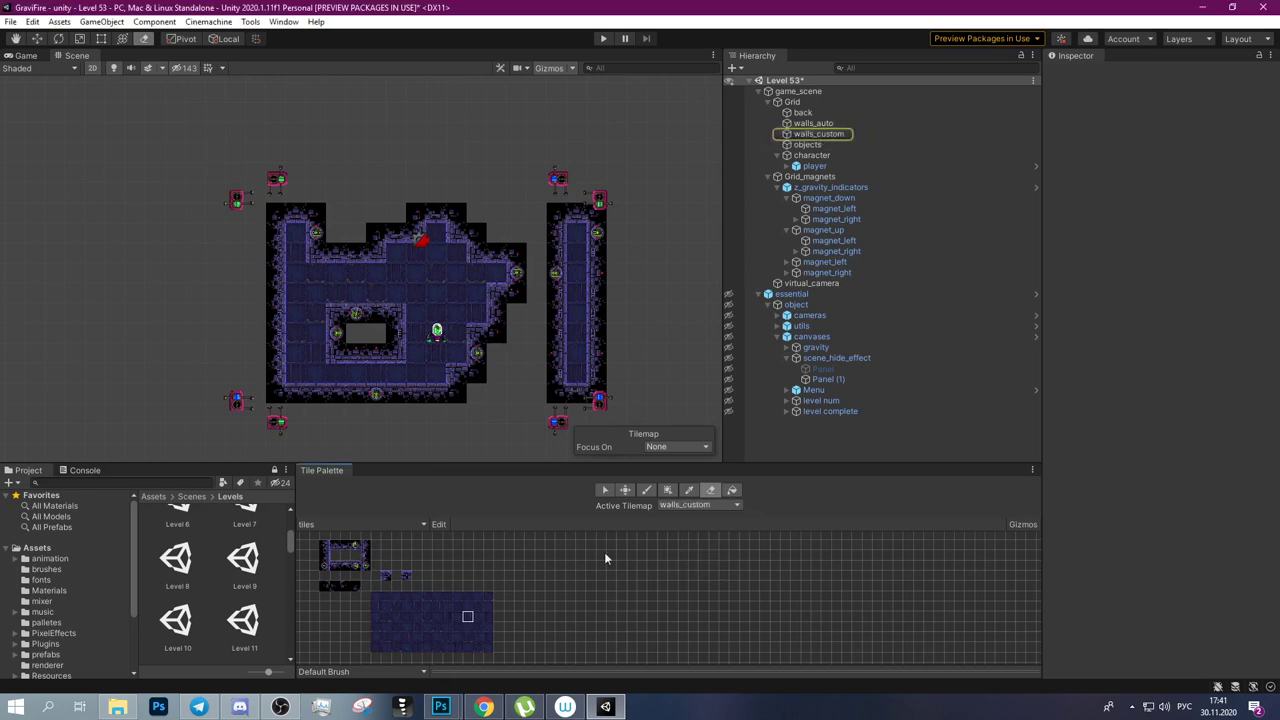
pyautogui.click(407, 582)
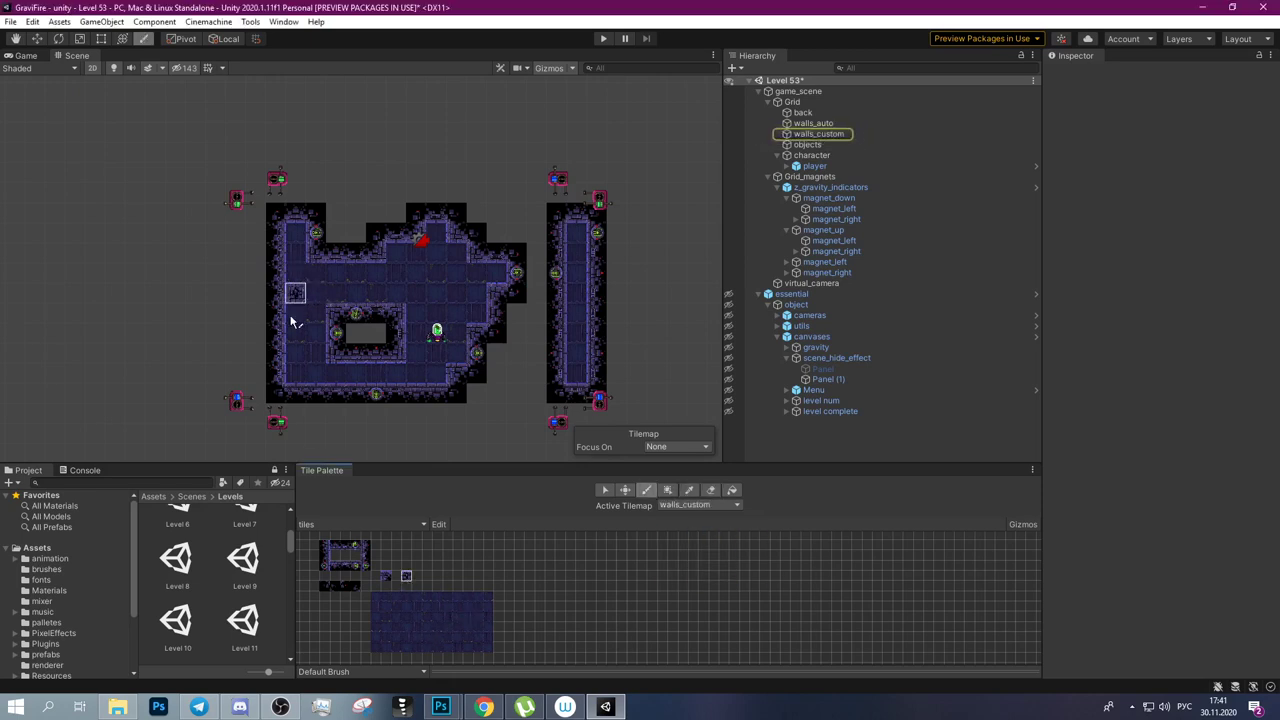
pyautogui.moveTo(292, 312); pyautogui.dragTo(292, 334)
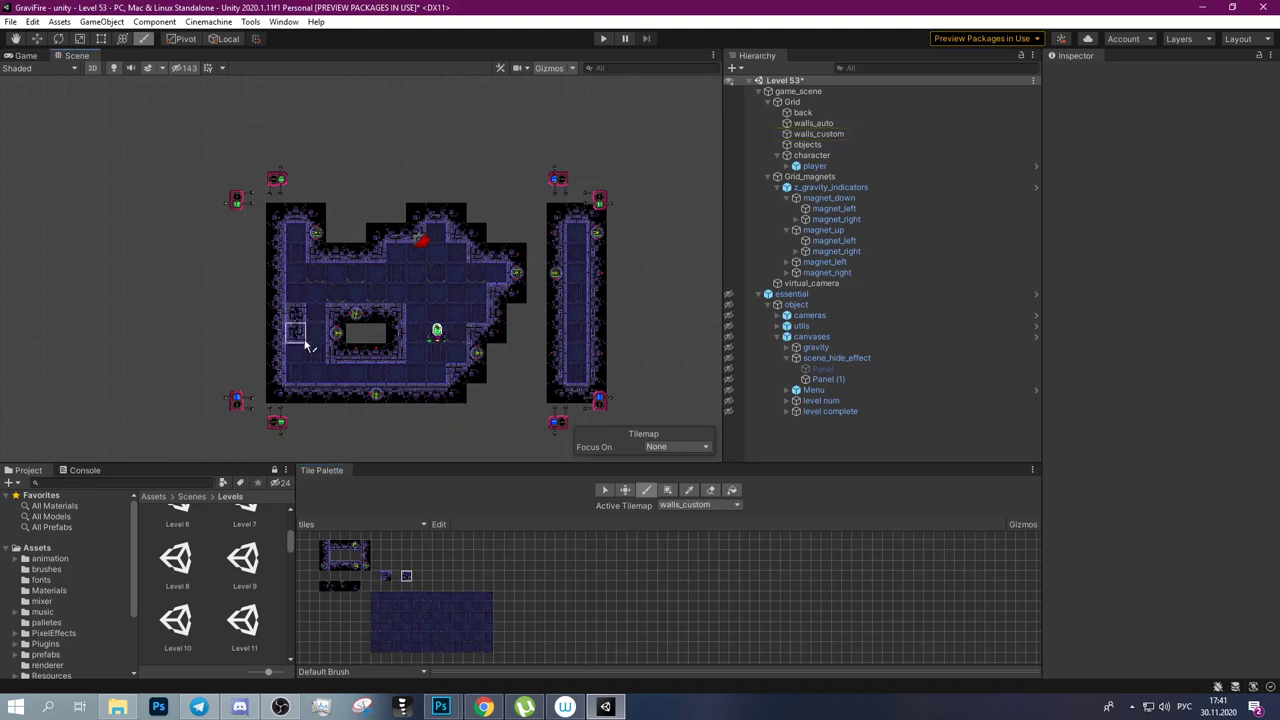
pyautogui.click(460, 296)
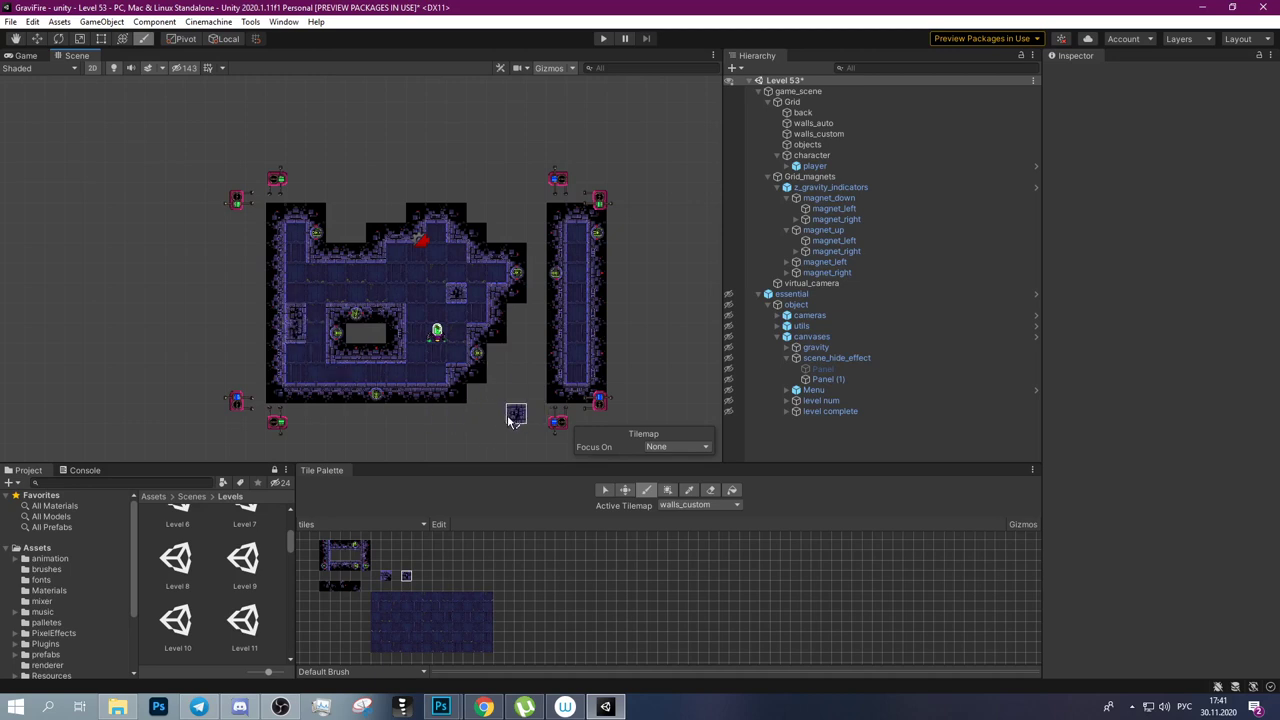
pyautogui.click(358, 376)
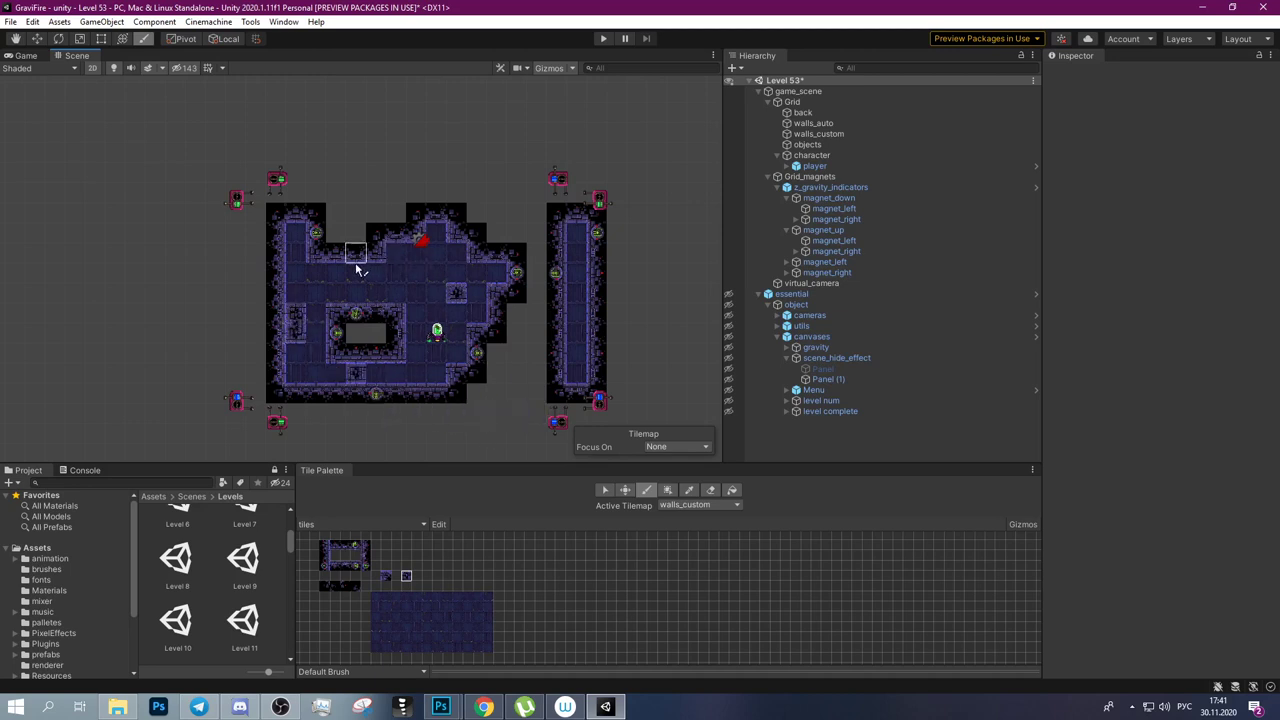
pyautogui.click(365, 280)
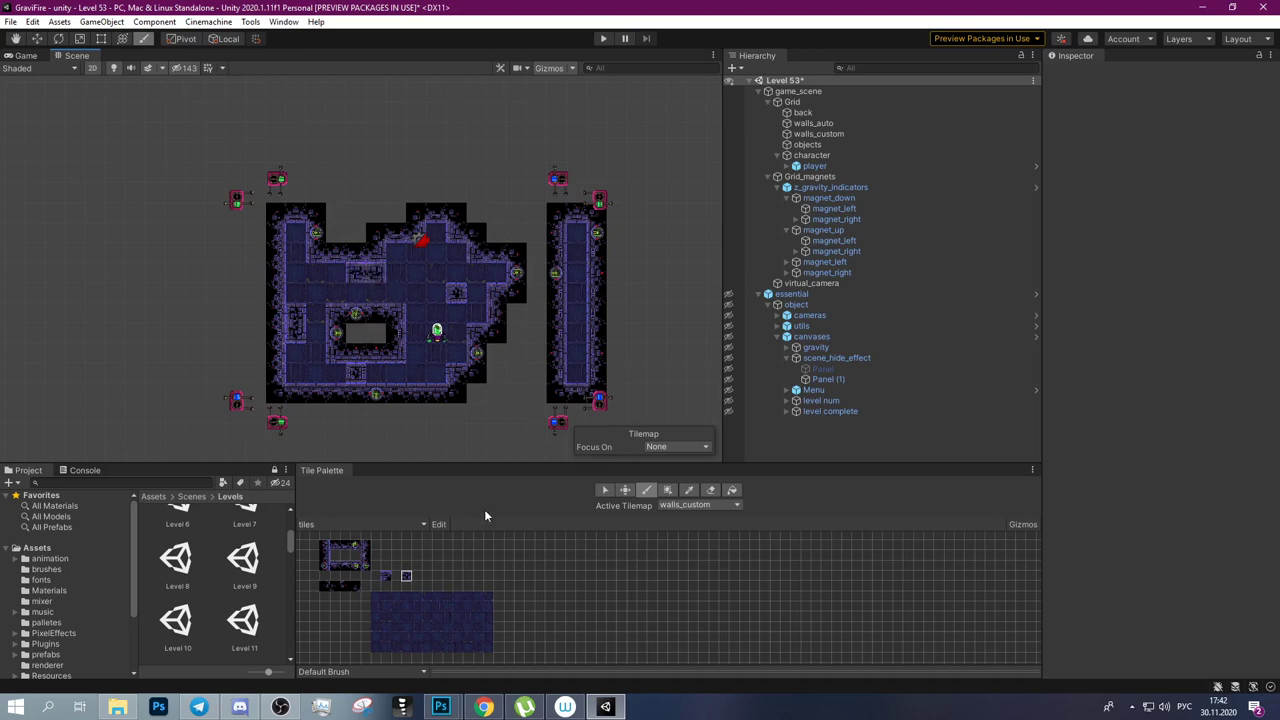
# Target the objects tilemap and show the object brushes like box, laser and spikes.
pyautogui.click(704, 506)
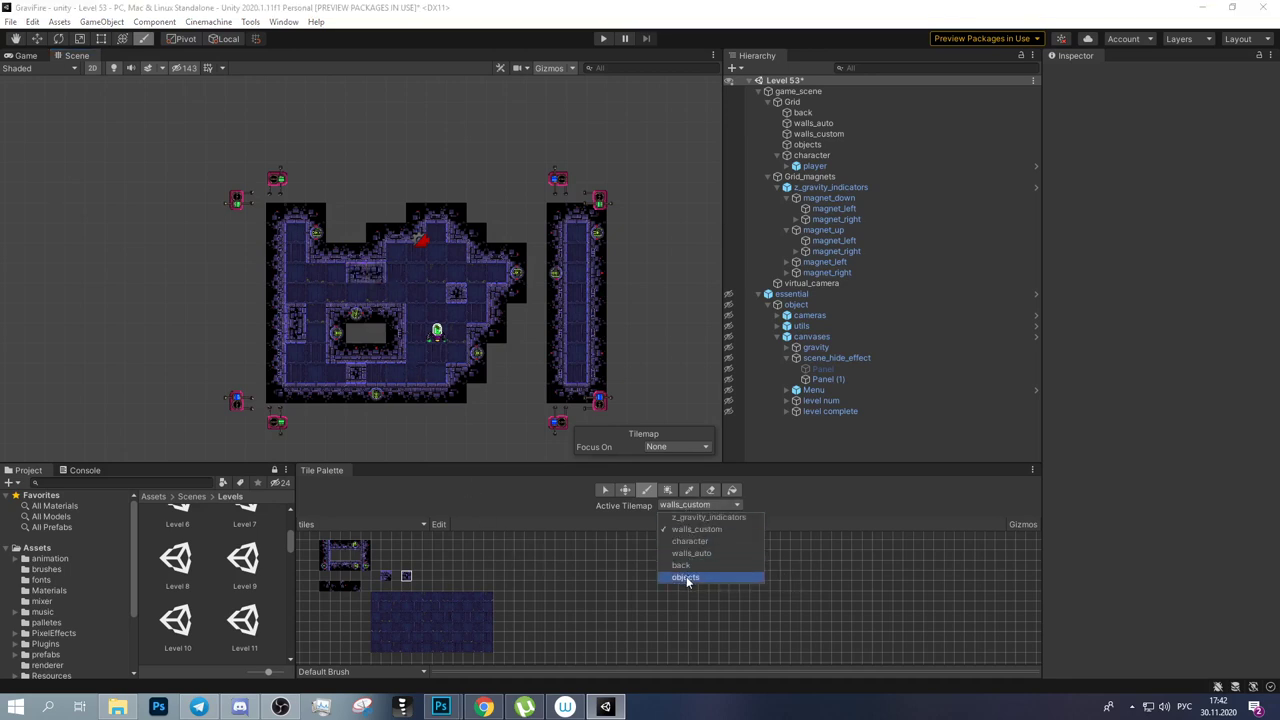
pyautogui.click(687, 578)
pyautogui.click(378, 672)
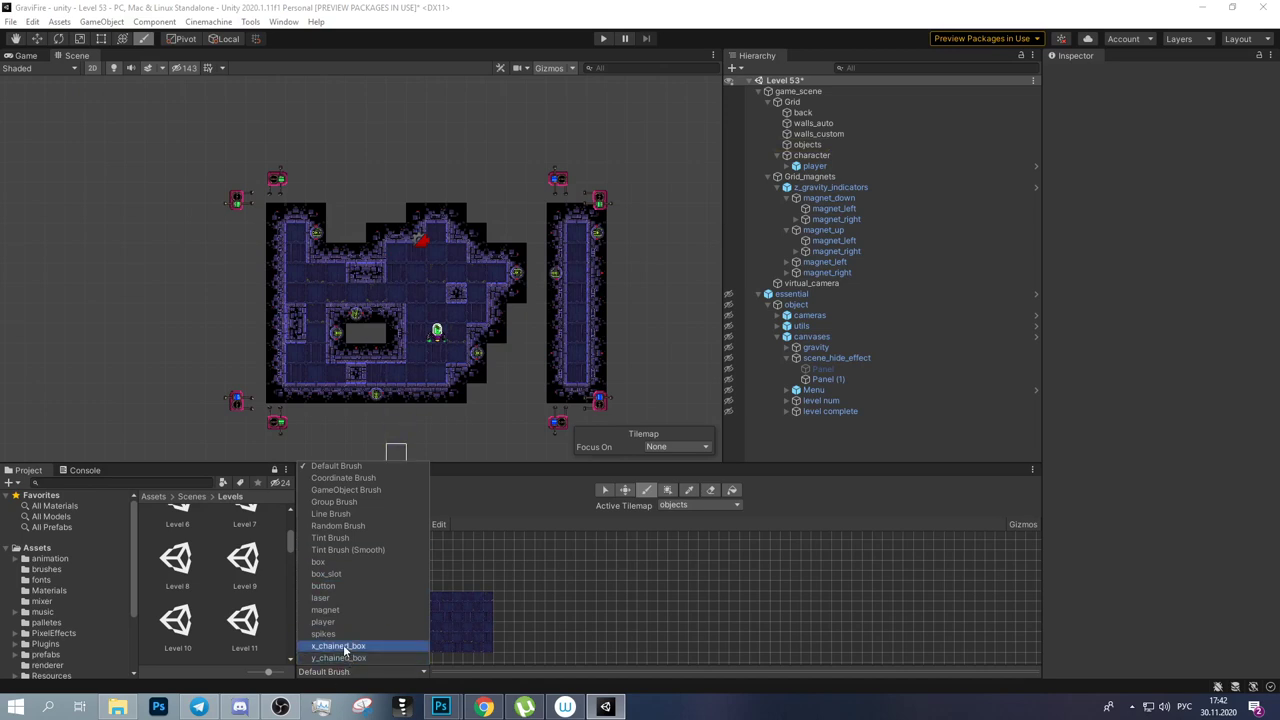
# Paint an x_chained_box into the upper-left corridor.
pyautogui.click(345, 648)
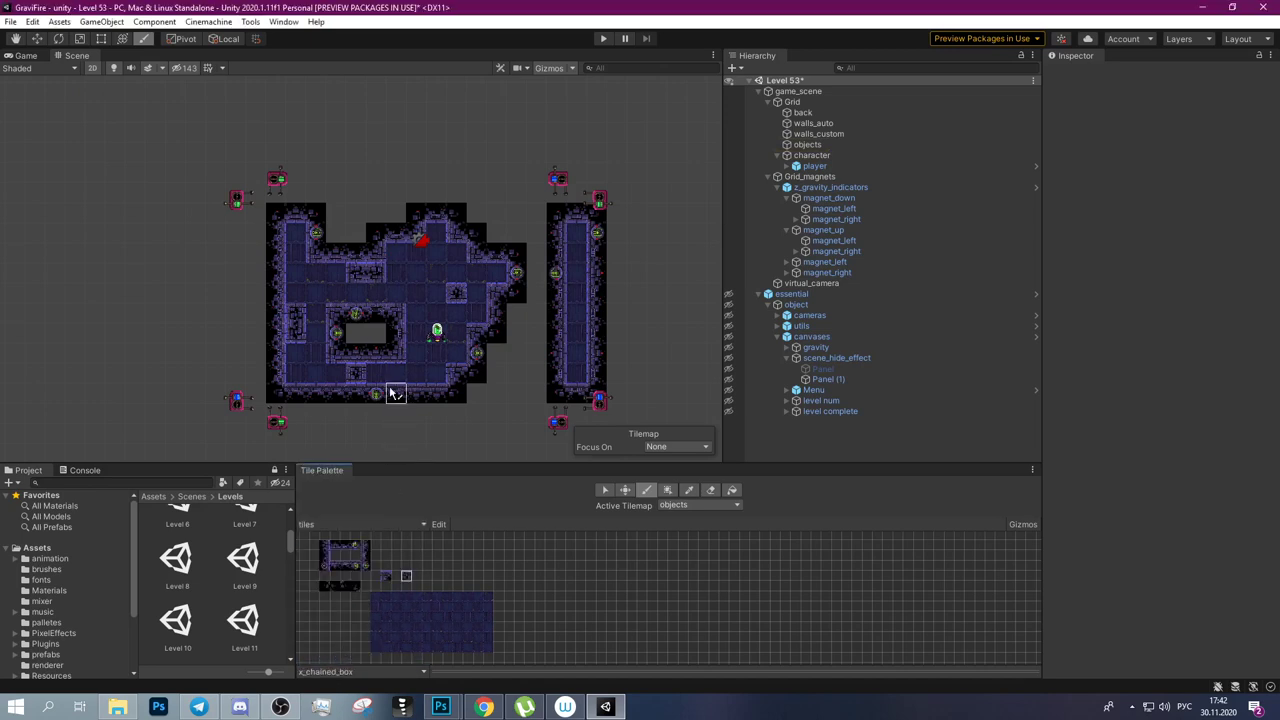
pyautogui.click(312, 277)
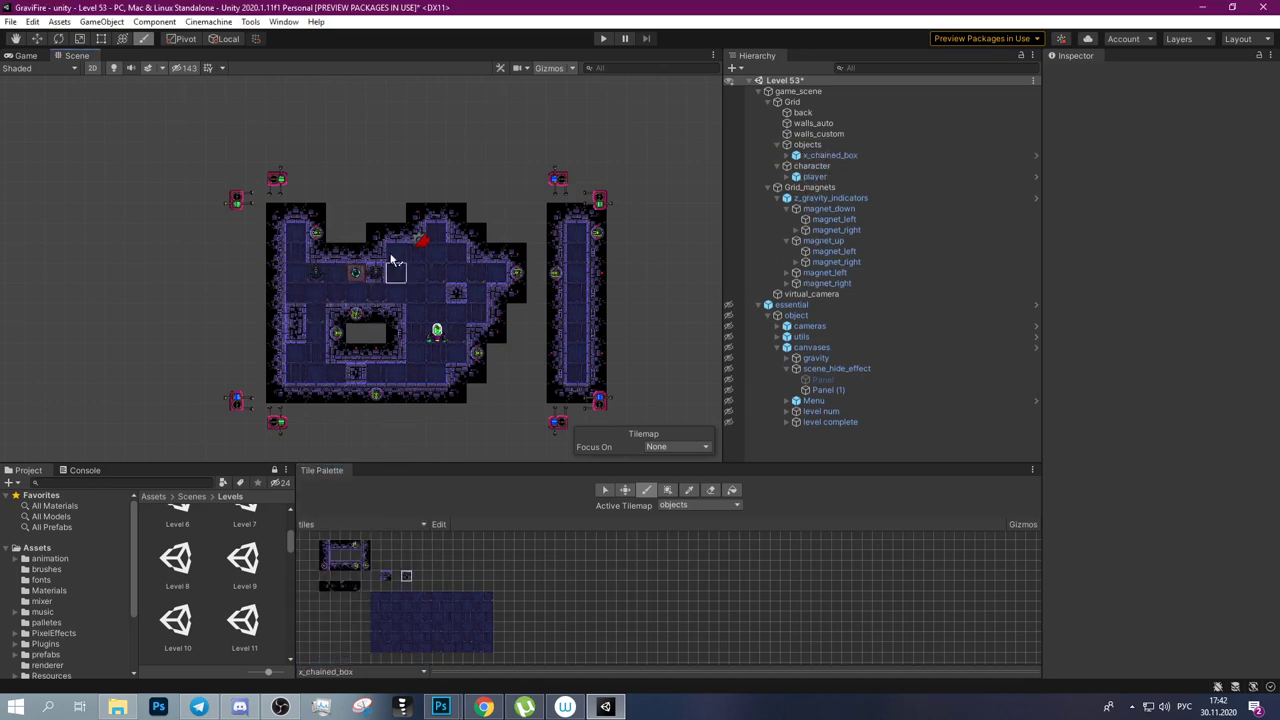
pyautogui.scroll(2, 368, 208)
pyautogui.scroll(3, 318, 262)
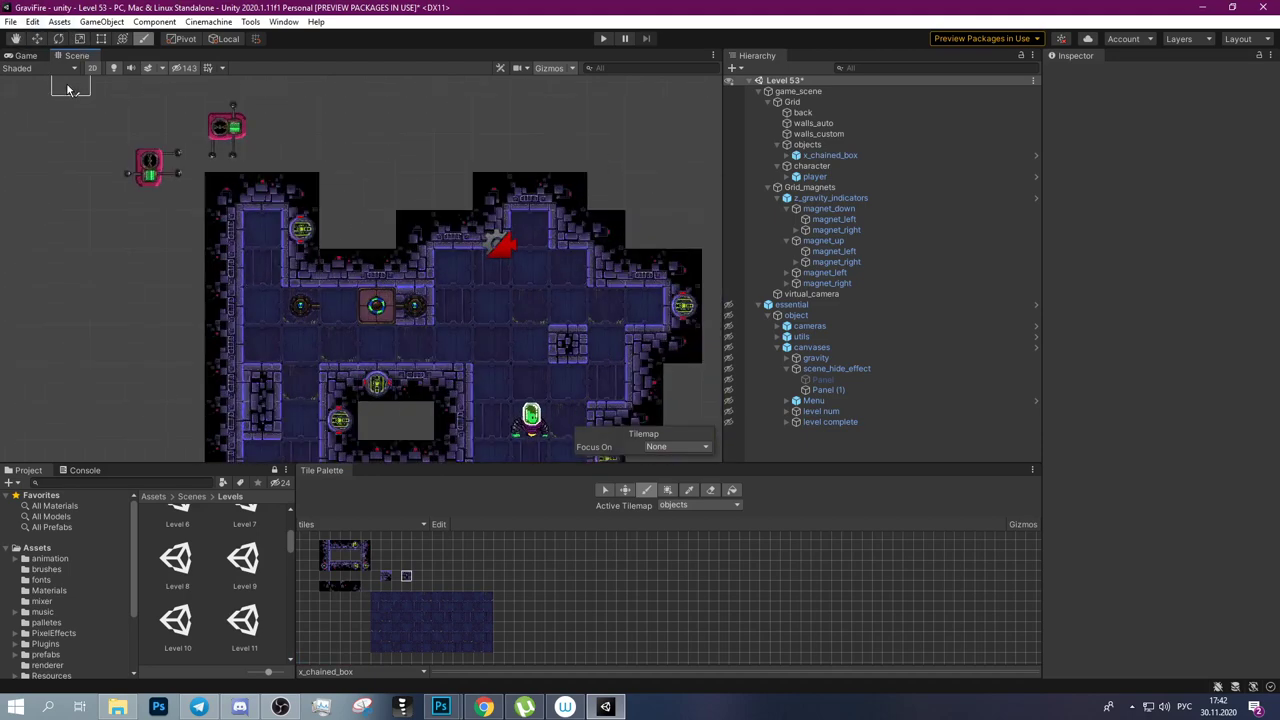
# Switch to the y_chained_box brush and paint one below the top-centre alcove.
pyautogui.click(328, 672)
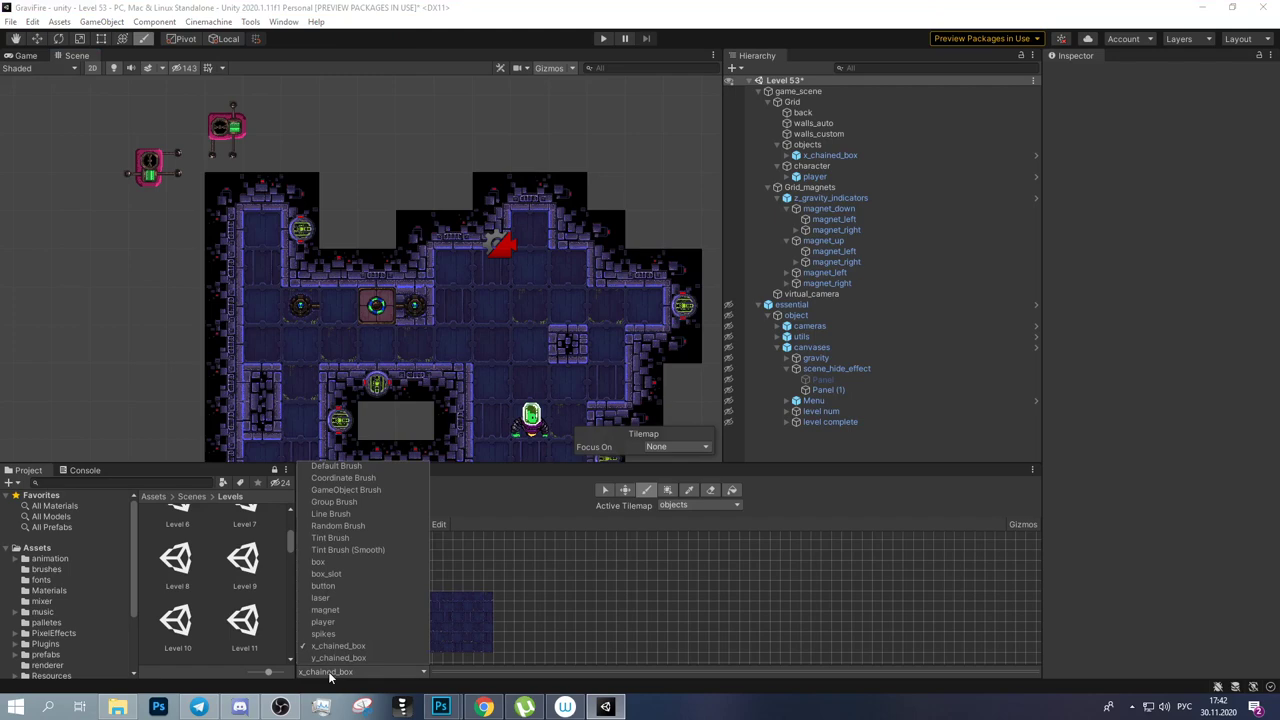
pyautogui.click(329, 677)
pyautogui.click(328, 672)
pyautogui.click(338, 658)
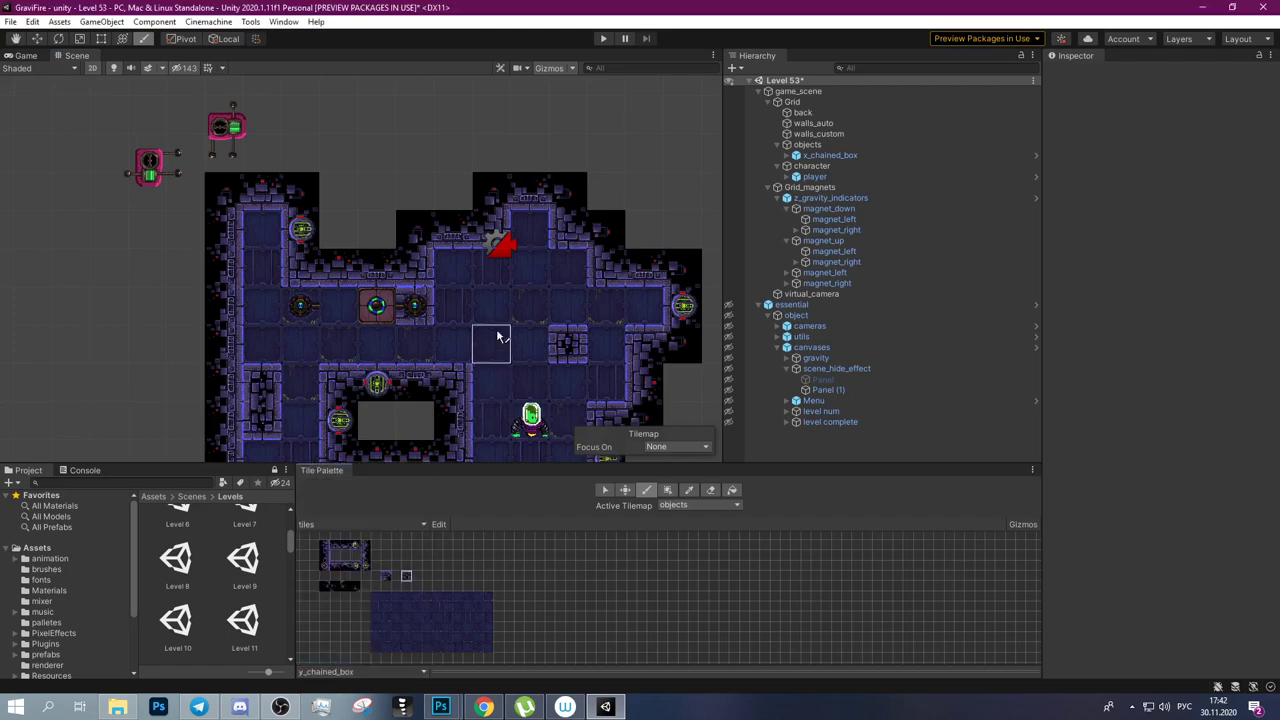
pyautogui.click(533, 242)
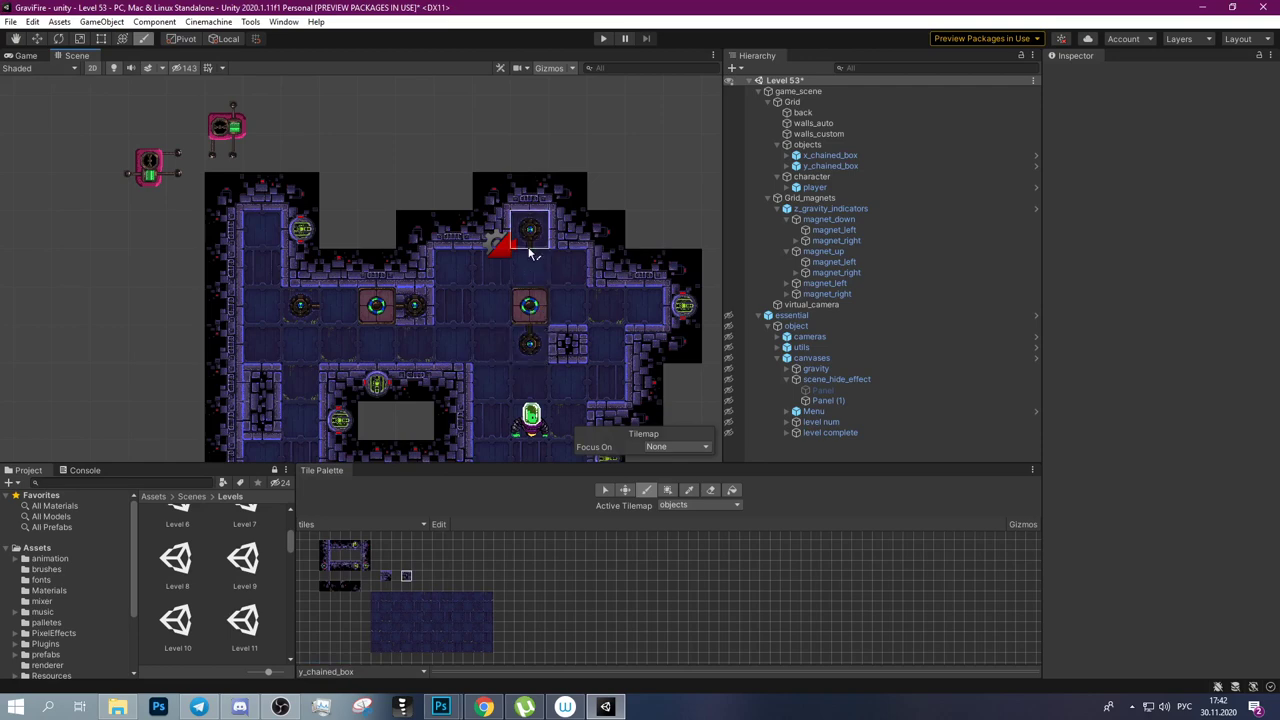
pyautogui.click(37, 39)
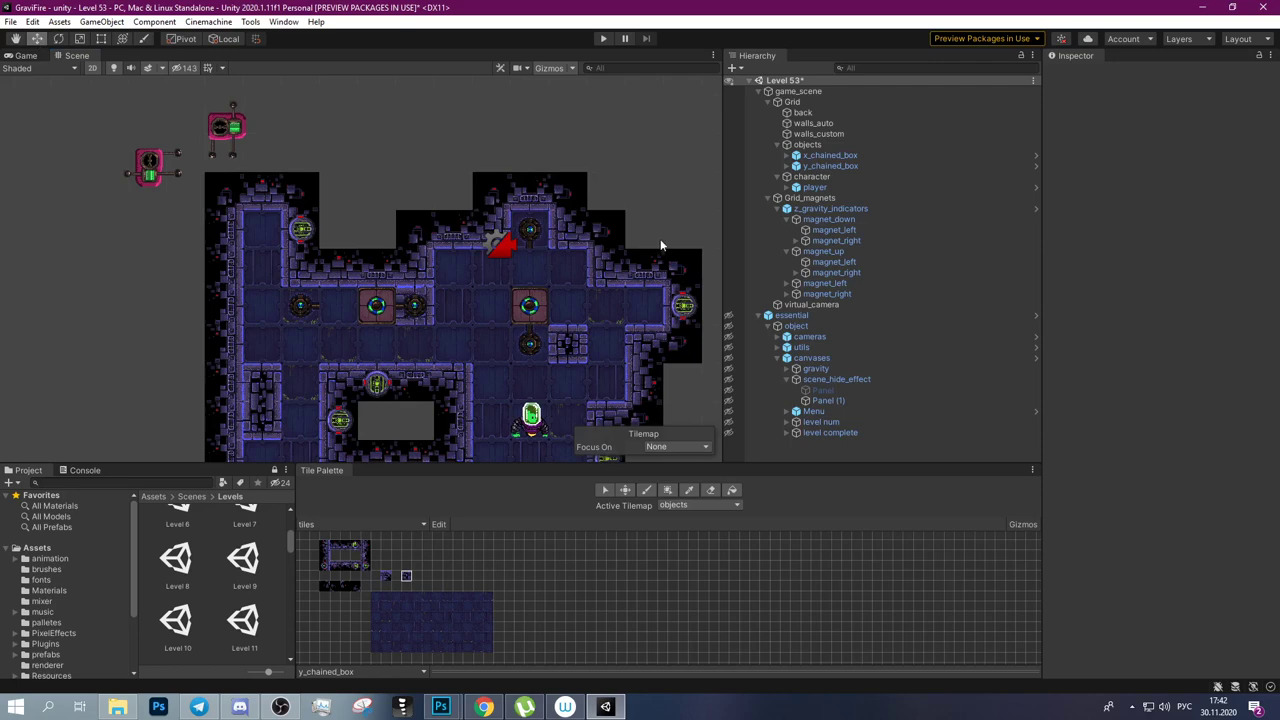
# Move the horizontal chain's left gear against the left wall at Position X -2.
pyautogui.click(300, 309)
pyautogui.click(300, 309)
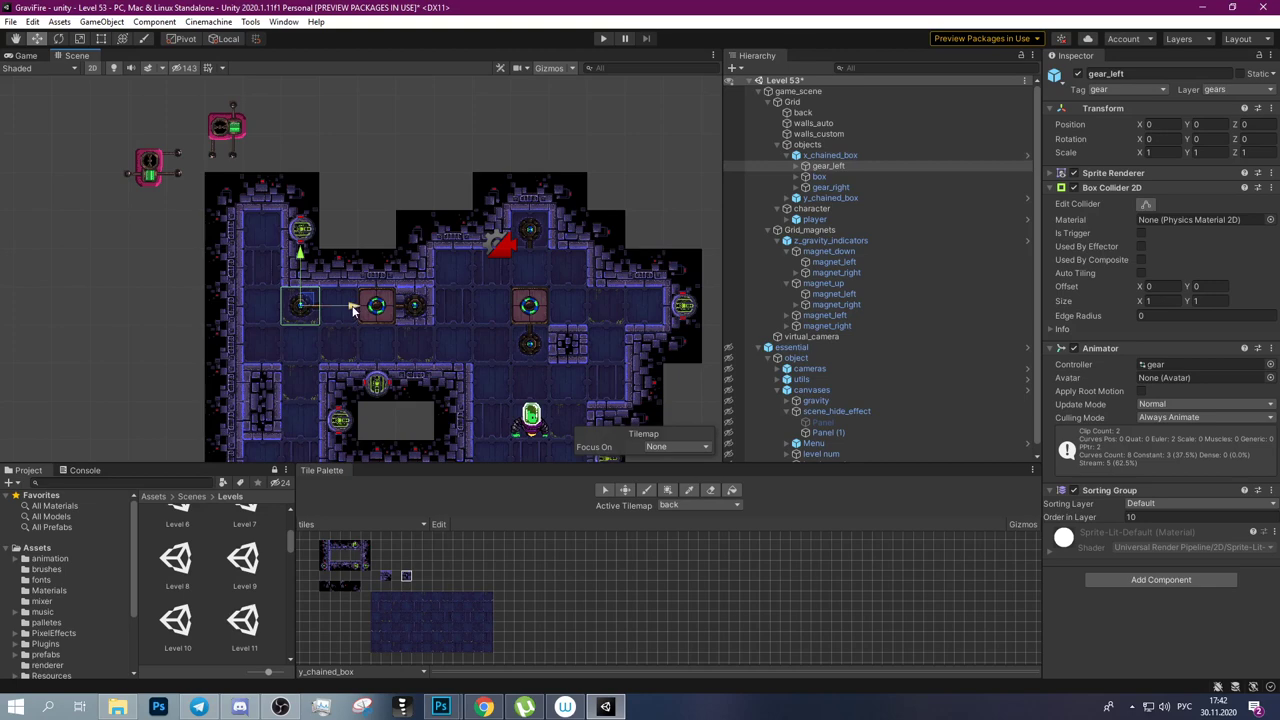
pyautogui.moveTo(354, 309); pyautogui.dragTo(278, 309)
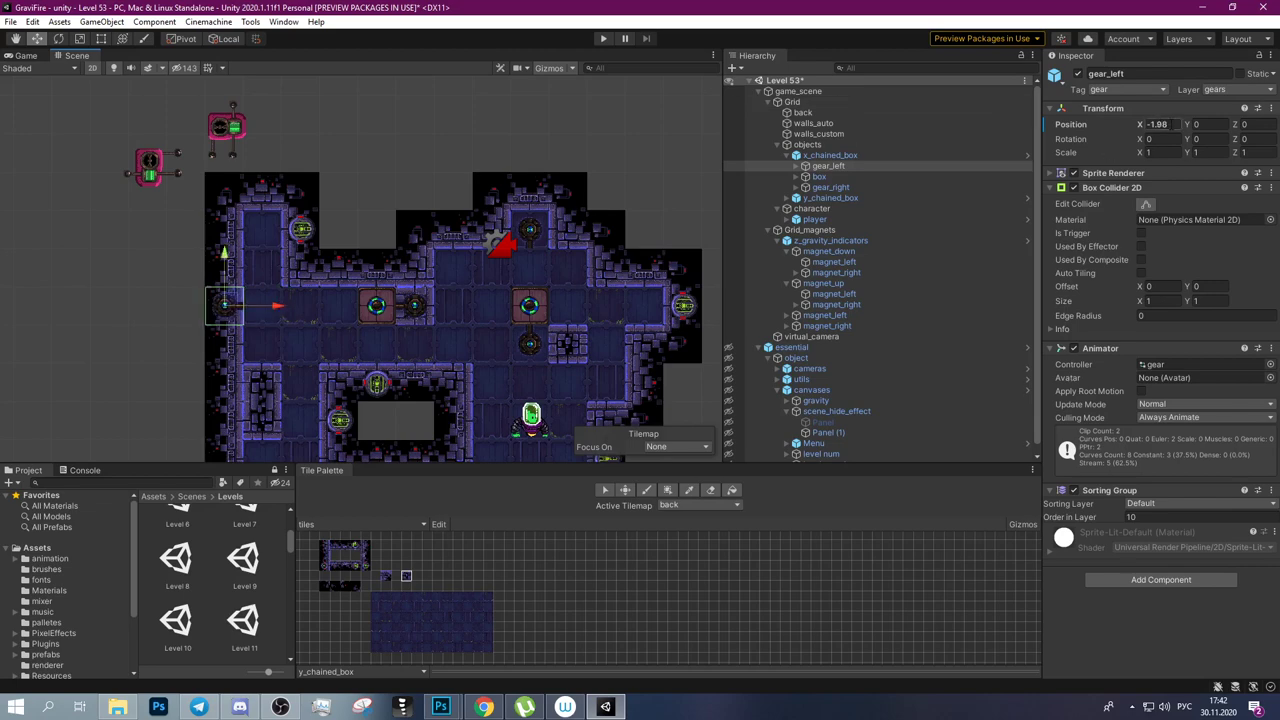
pyautogui.click(1168, 124)
pyautogui.write('-2')
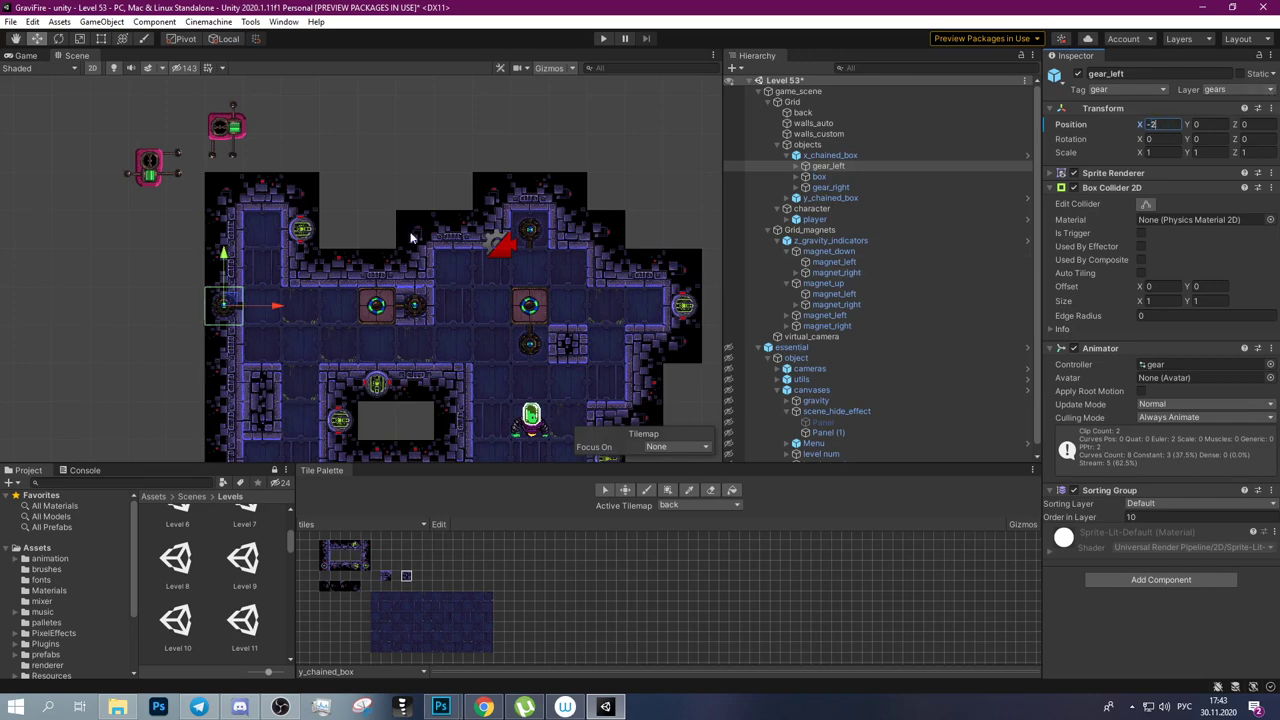
# Slide the chain's box left and set its Position X to 0.
pyautogui.click(535, 236)
pyautogui.click(385, 312)
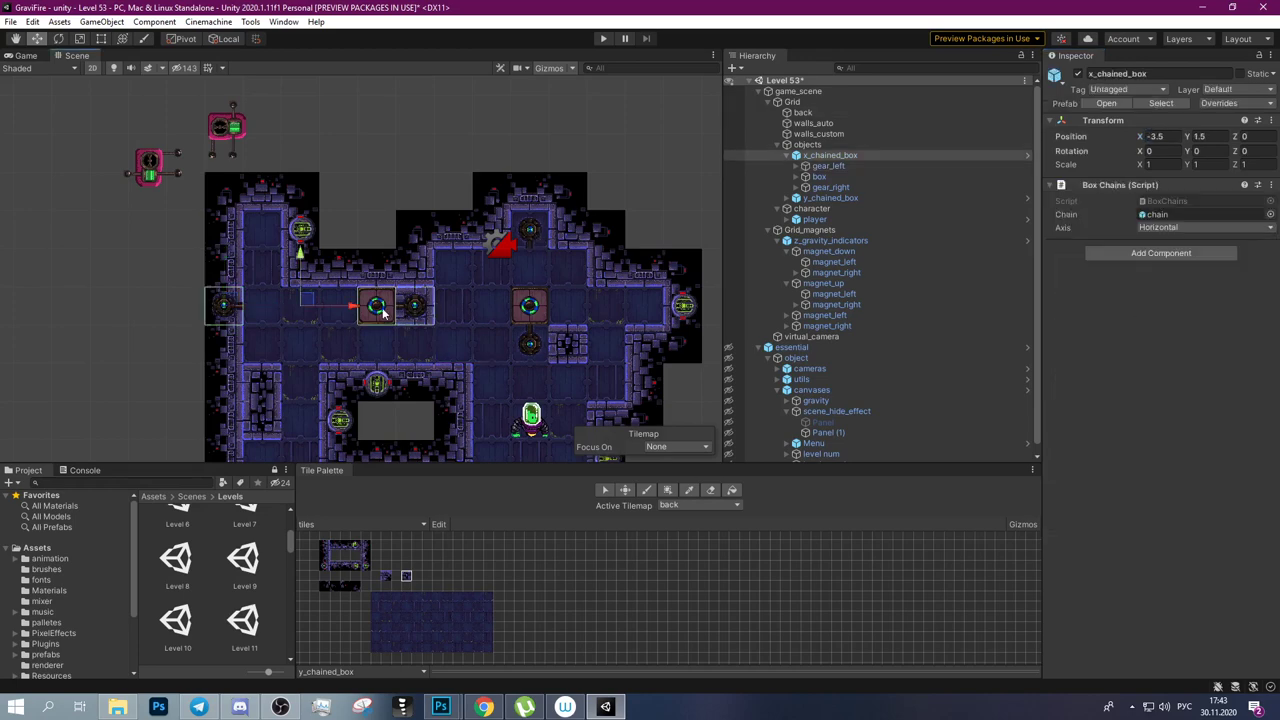
pyautogui.click(383, 312)
pyautogui.click(814, 177)
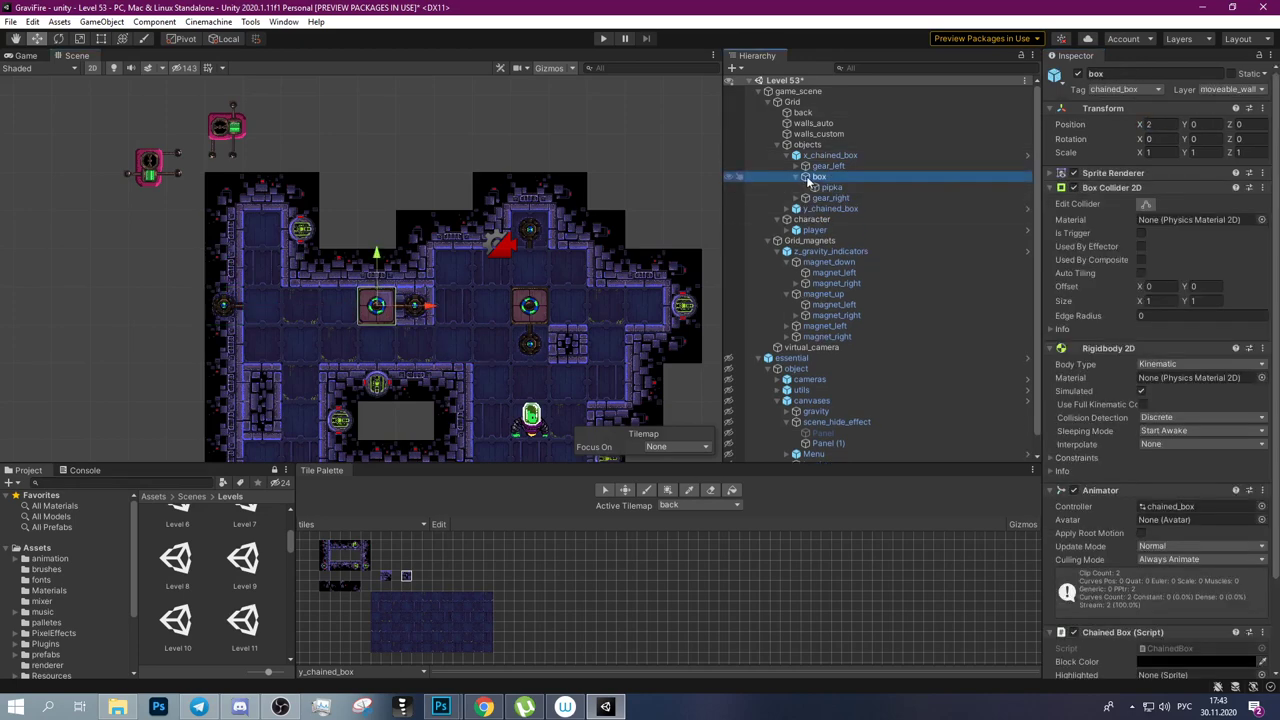
pyautogui.moveTo(446, 309); pyautogui.dragTo(355, 309)
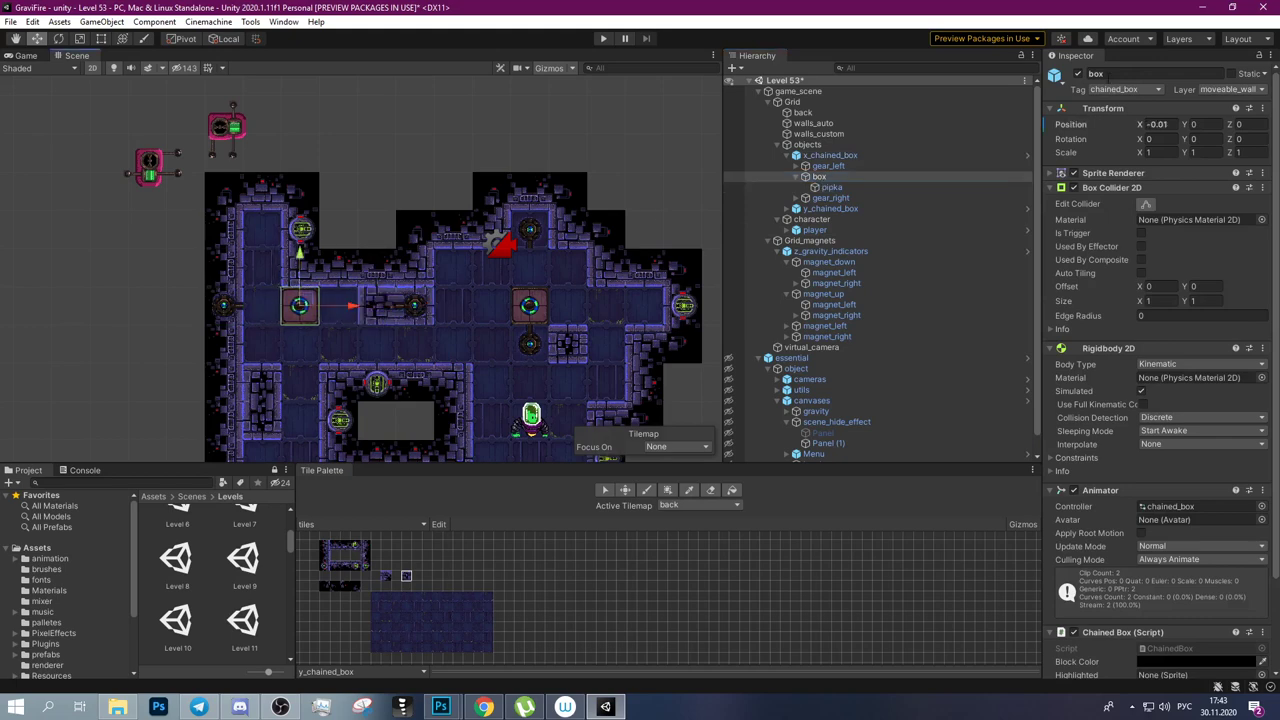
pyautogui.click(1172, 127)
pyautogui.write('-0')
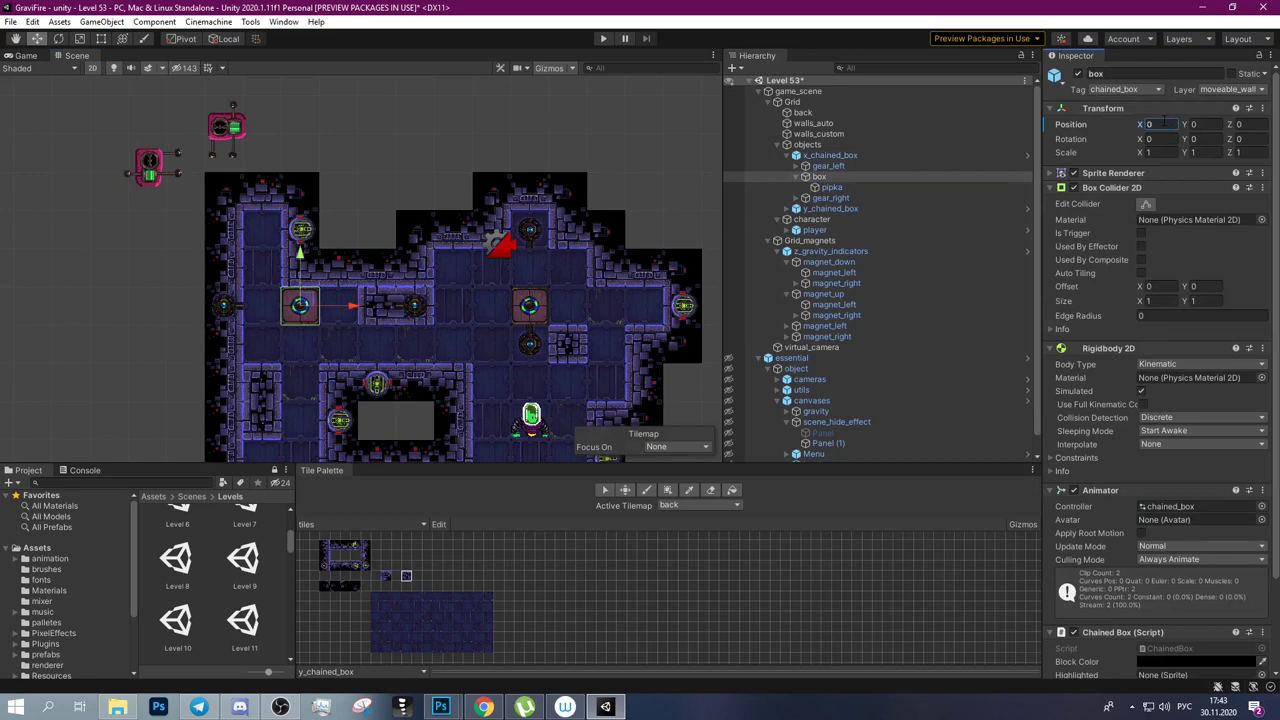
# Lengthen the vertical chain by moving its lower gear down and clearing the Y decimals.
pyautogui.click(534, 234)
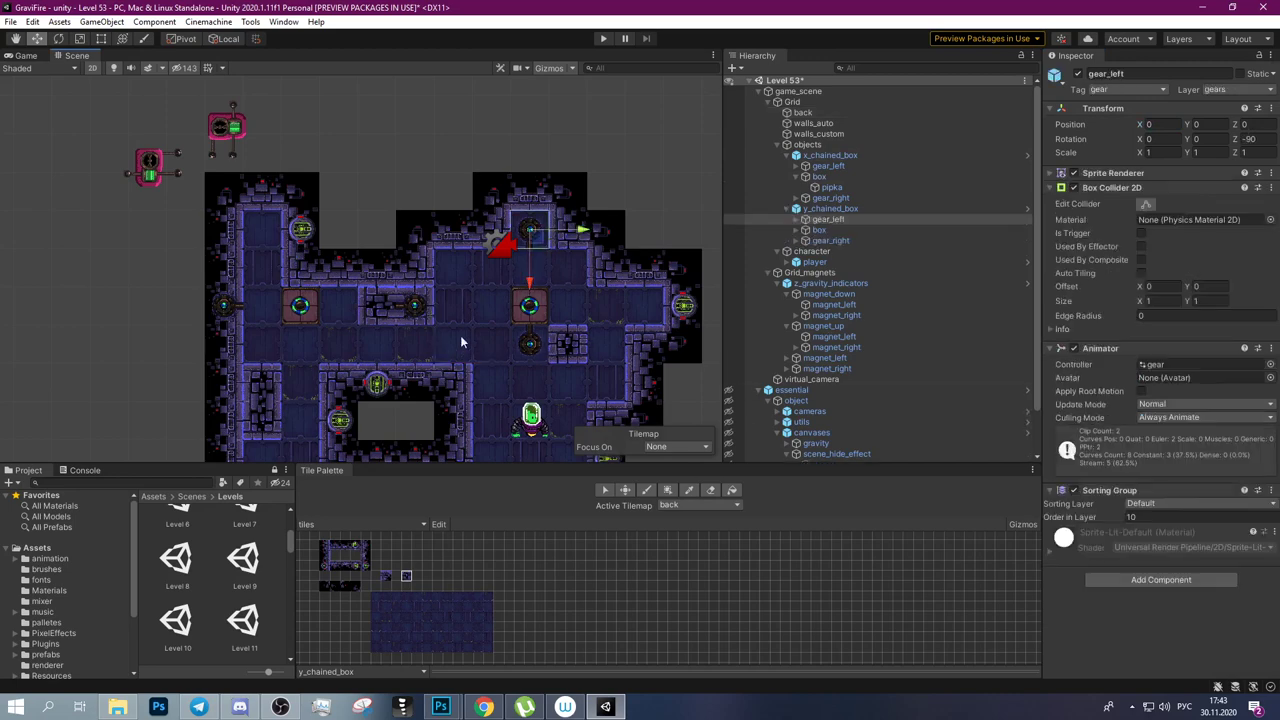
pyautogui.moveTo(530, 288); pyautogui.dragTo(528, 298)
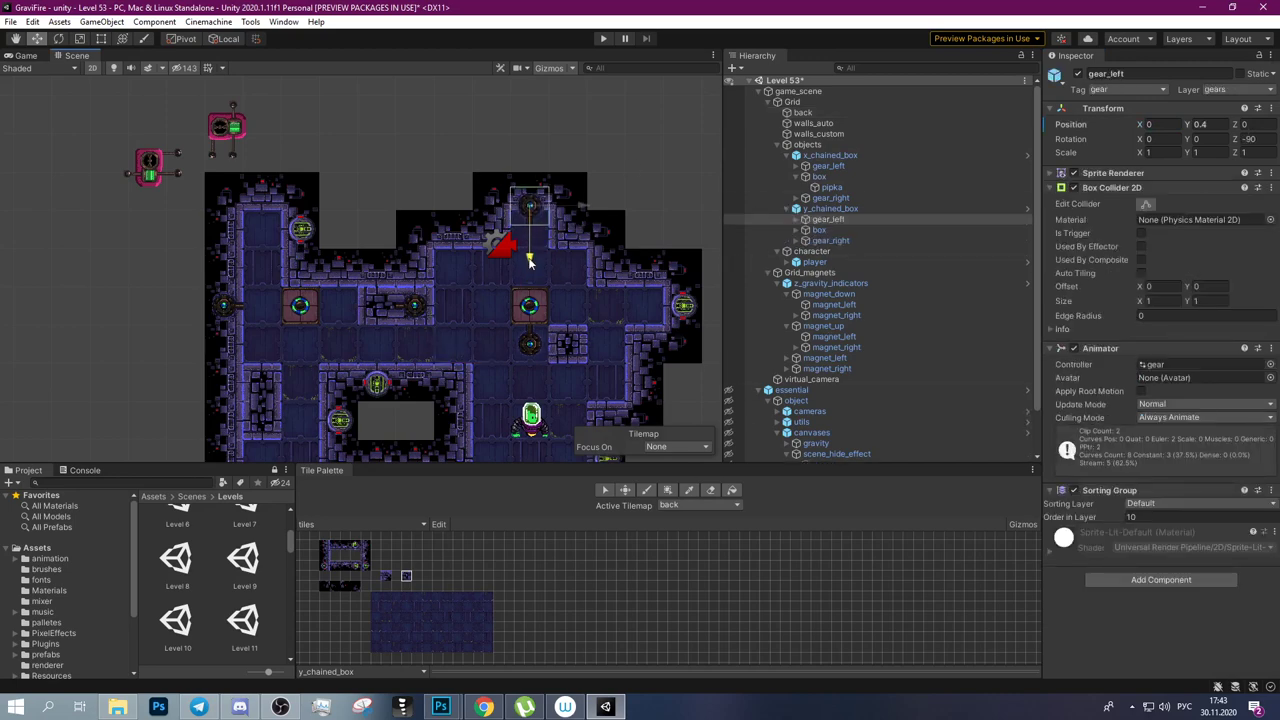
pyautogui.hotkey('ctrl', 'z')
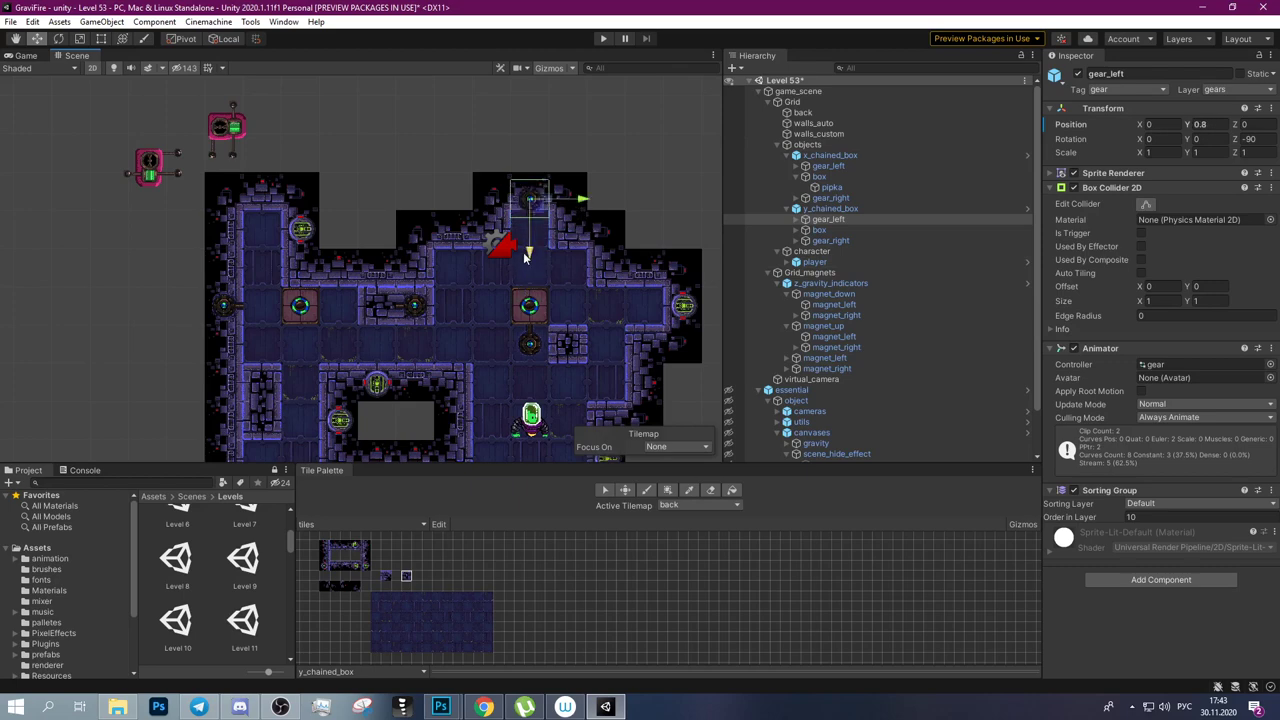
pyautogui.scroll(-1, 464, 339)
pyautogui.moveTo(492, 362); pyautogui.dragTo(467, 215, button='middle')
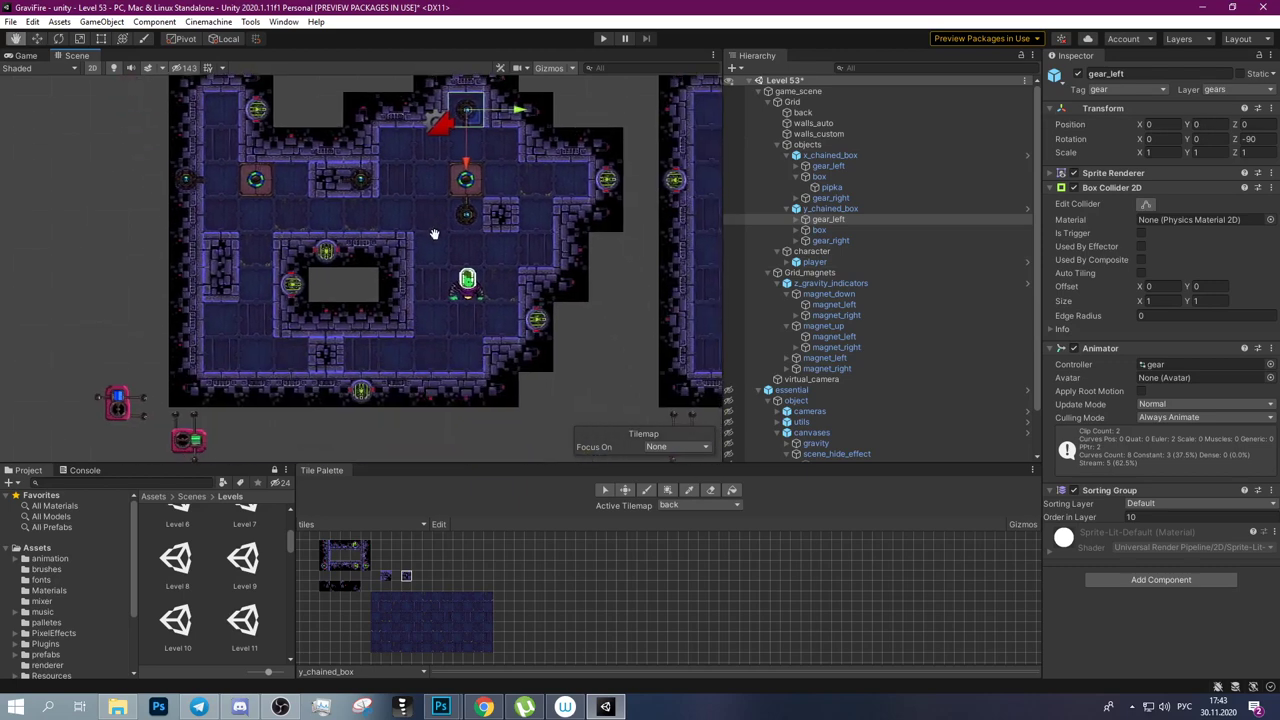
pyautogui.click(467, 215)
pyautogui.click(467, 214)
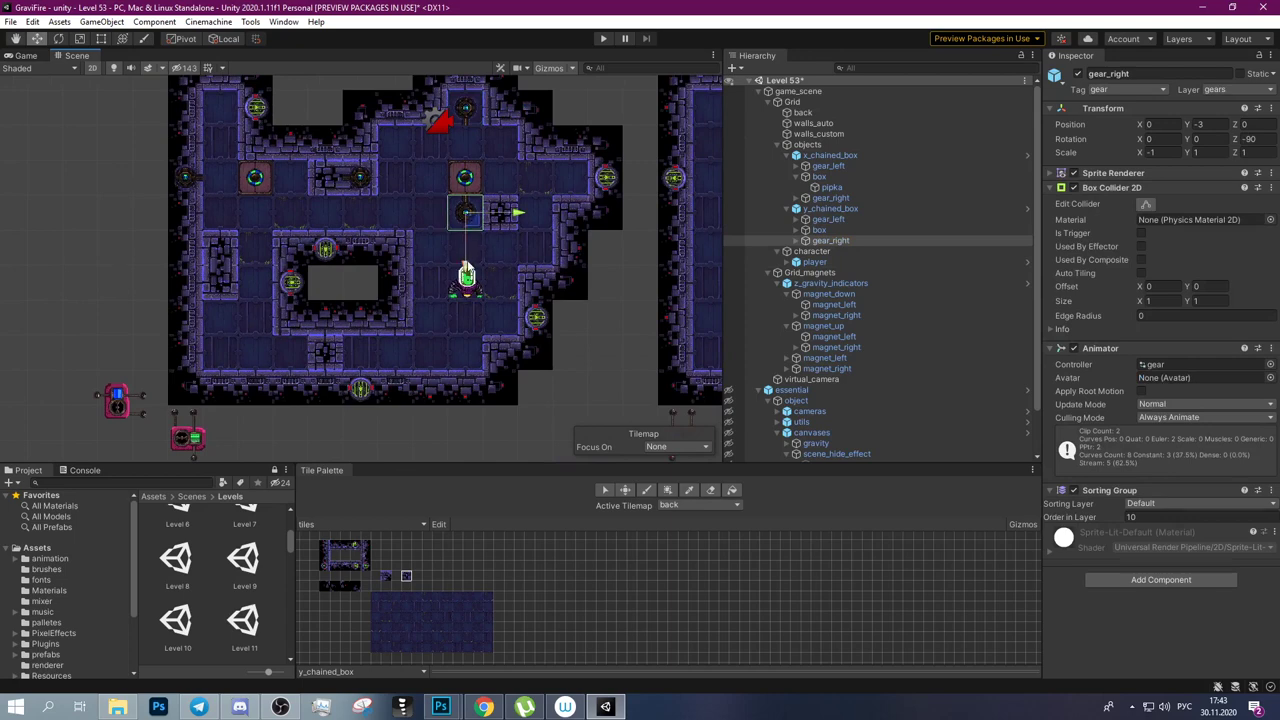
pyautogui.moveTo(466, 268); pyautogui.dragTo(465, 405)
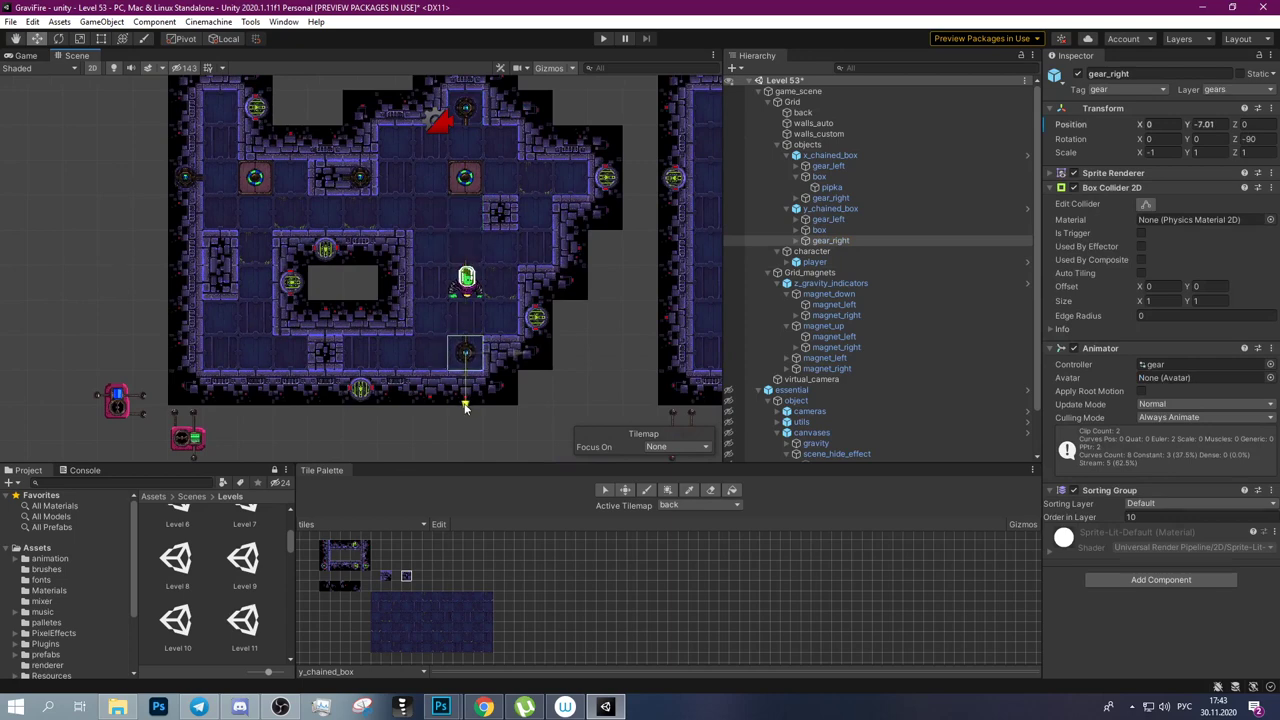
pyautogui.click(1207, 127)
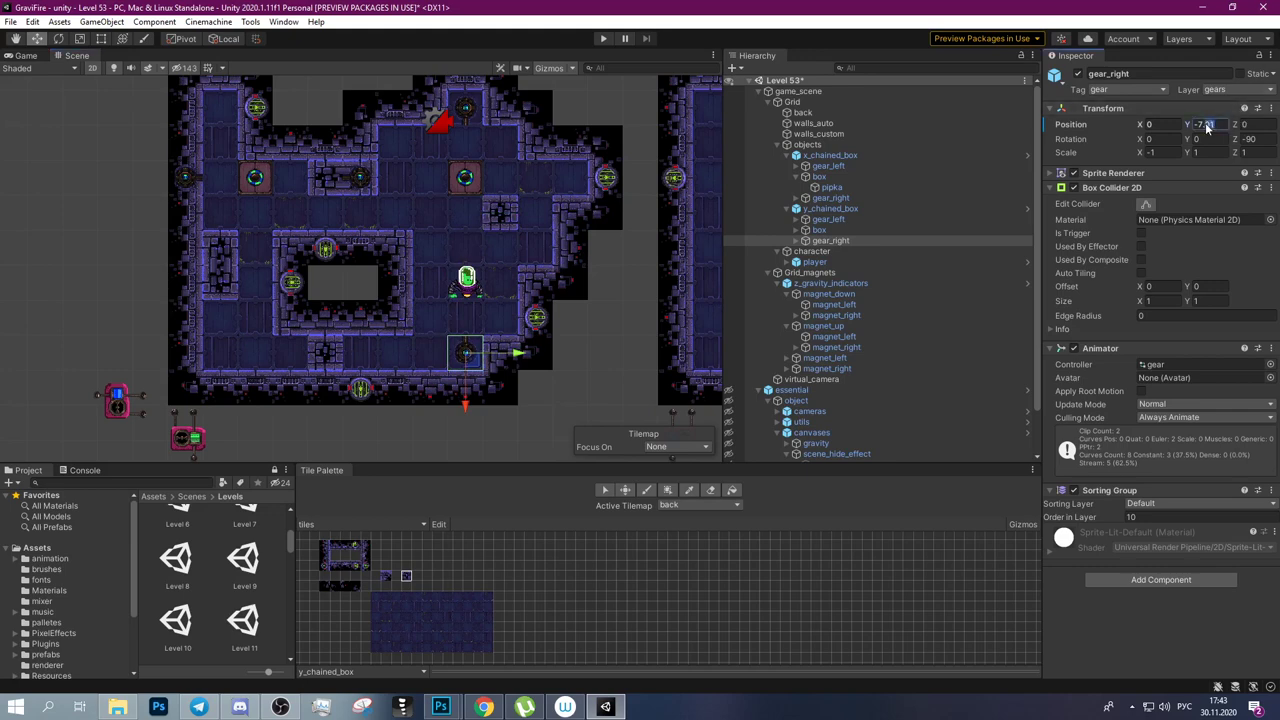
pyautogui.press('BackSpace')
# Move x_chained_box's right gear left to Position X 2.
pyautogui.click(370, 178)
pyautogui.click(362, 178)
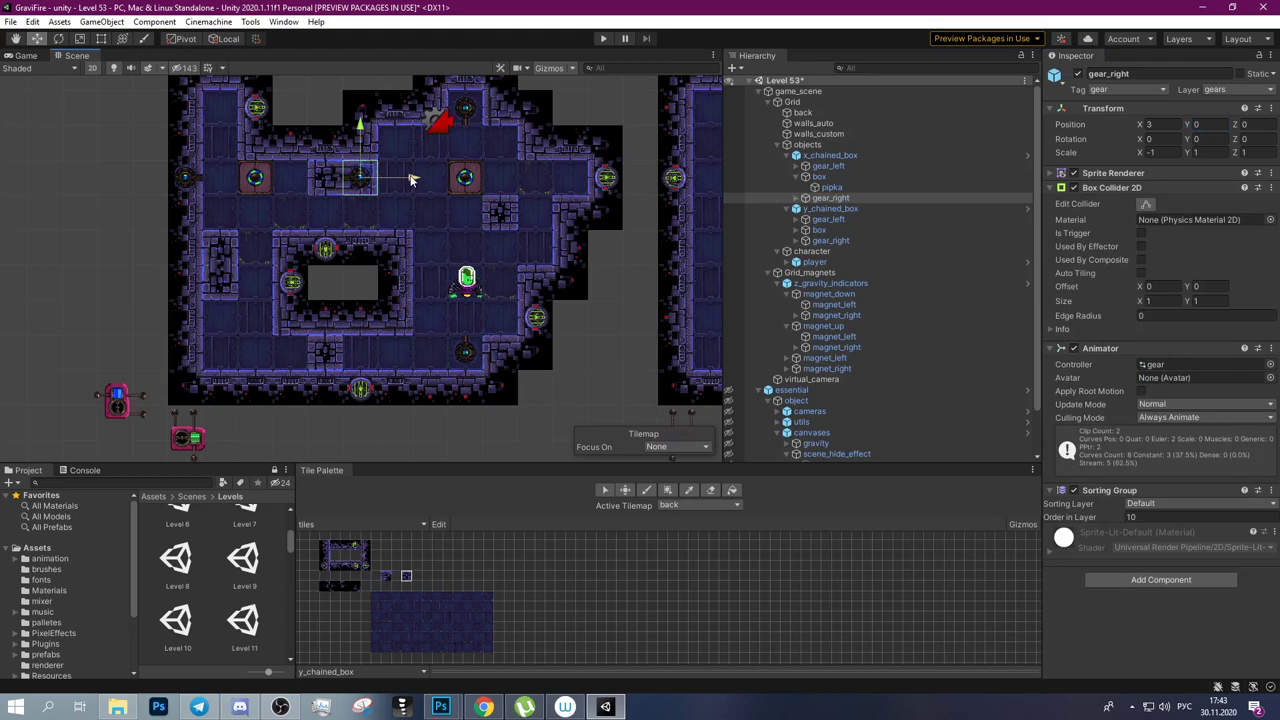
pyautogui.moveTo(410, 179); pyautogui.dragTo(379, 179)
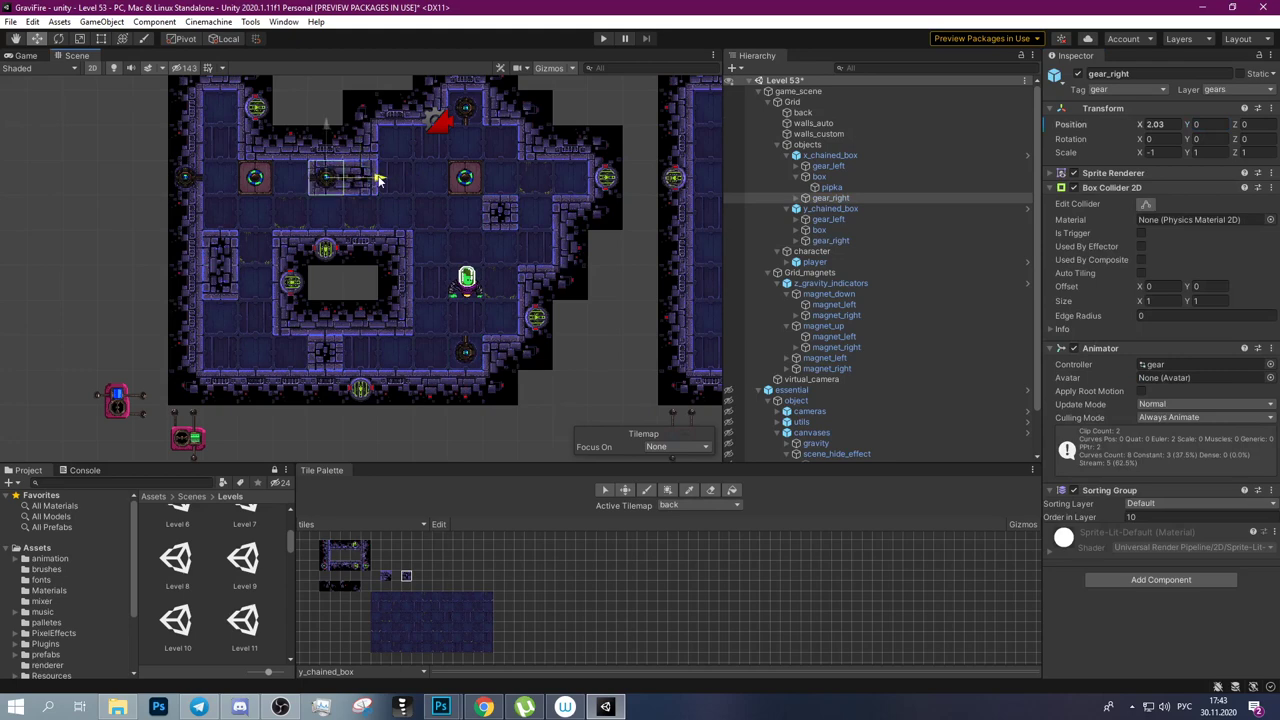
pyautogui.click(1155, 124)
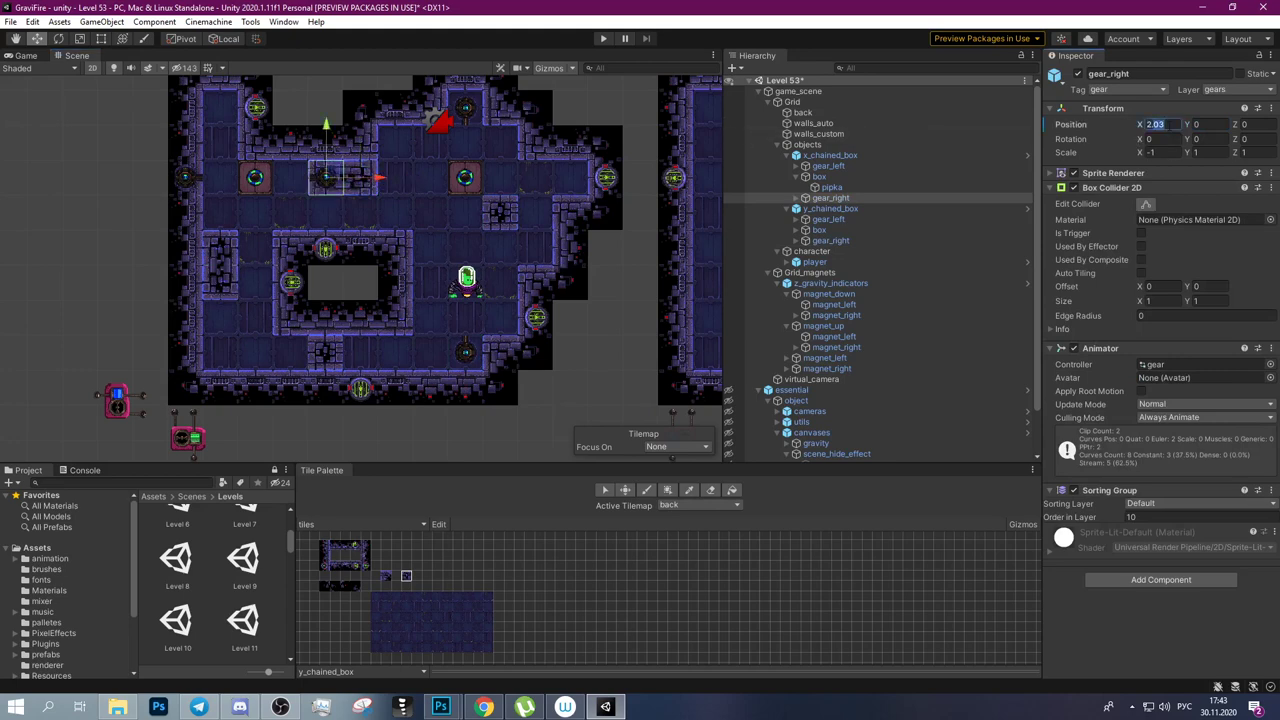
pyautogui.write('2')
# Paint laser emitters on the left wall and beside the inner block, undoing three stray lasers.
pyautogui.click(345, 676)
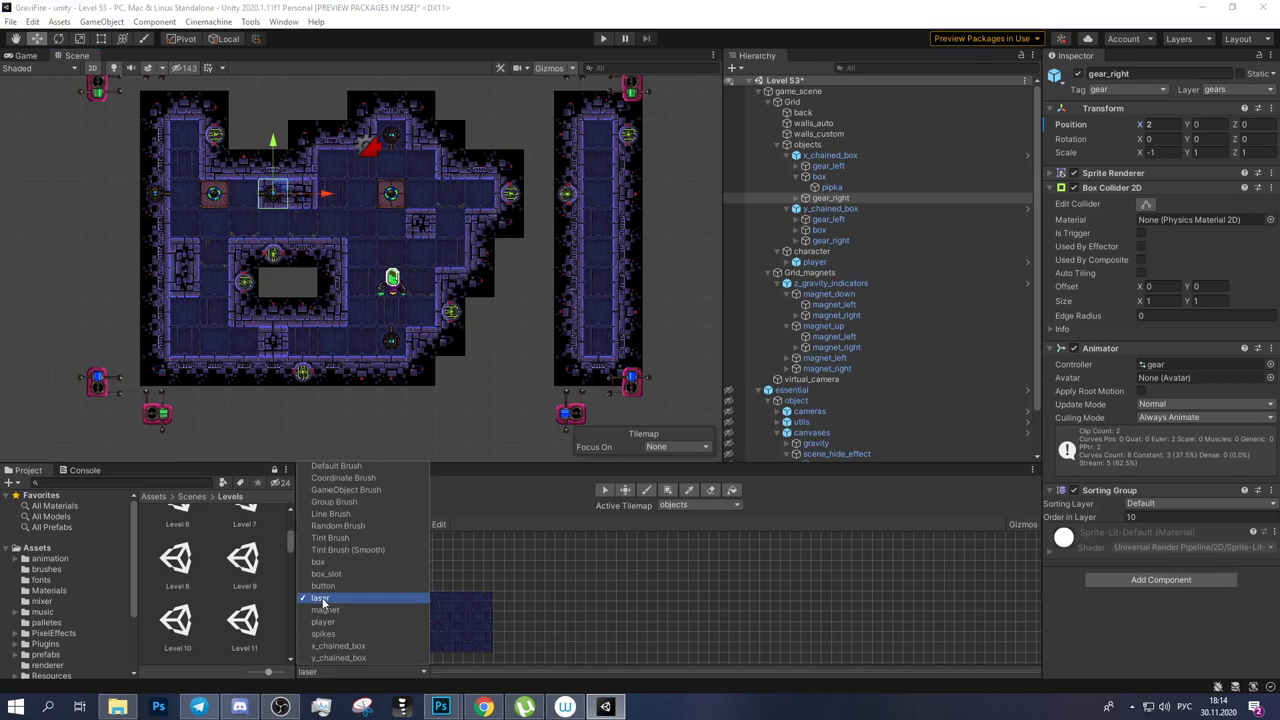
pyautogui.click(321, 598)
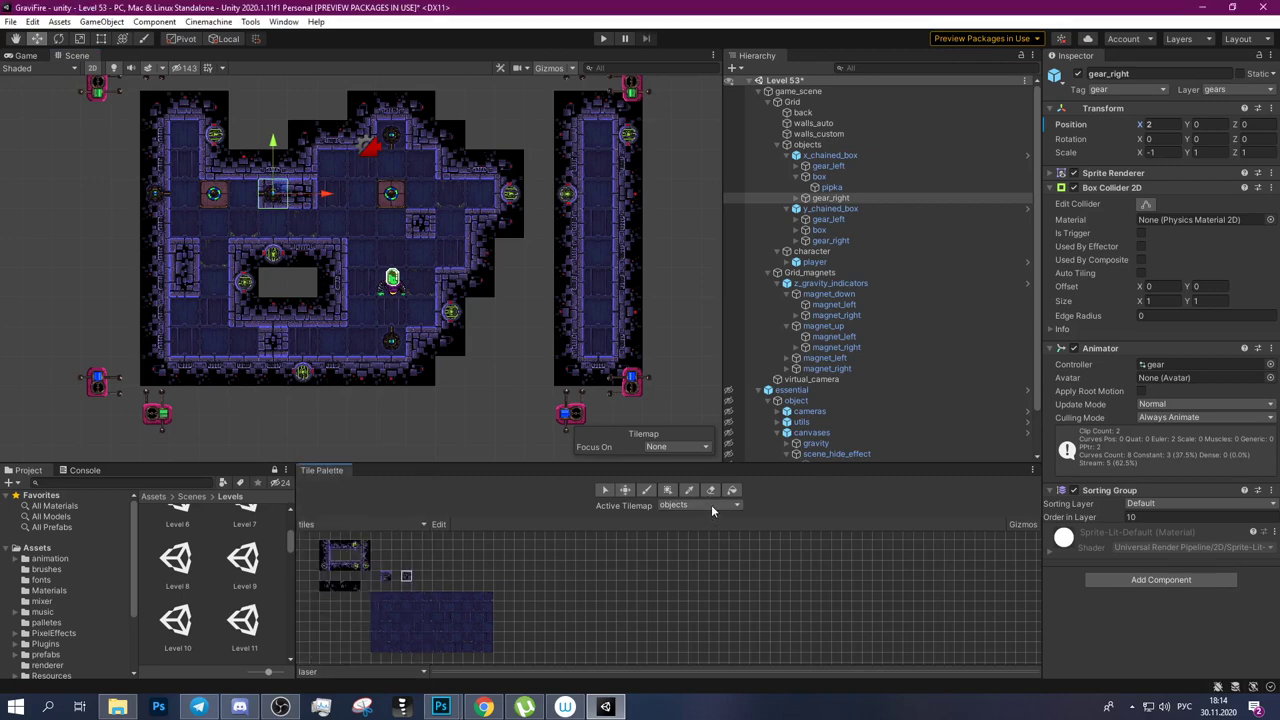
pyautogui.click(646, 489)
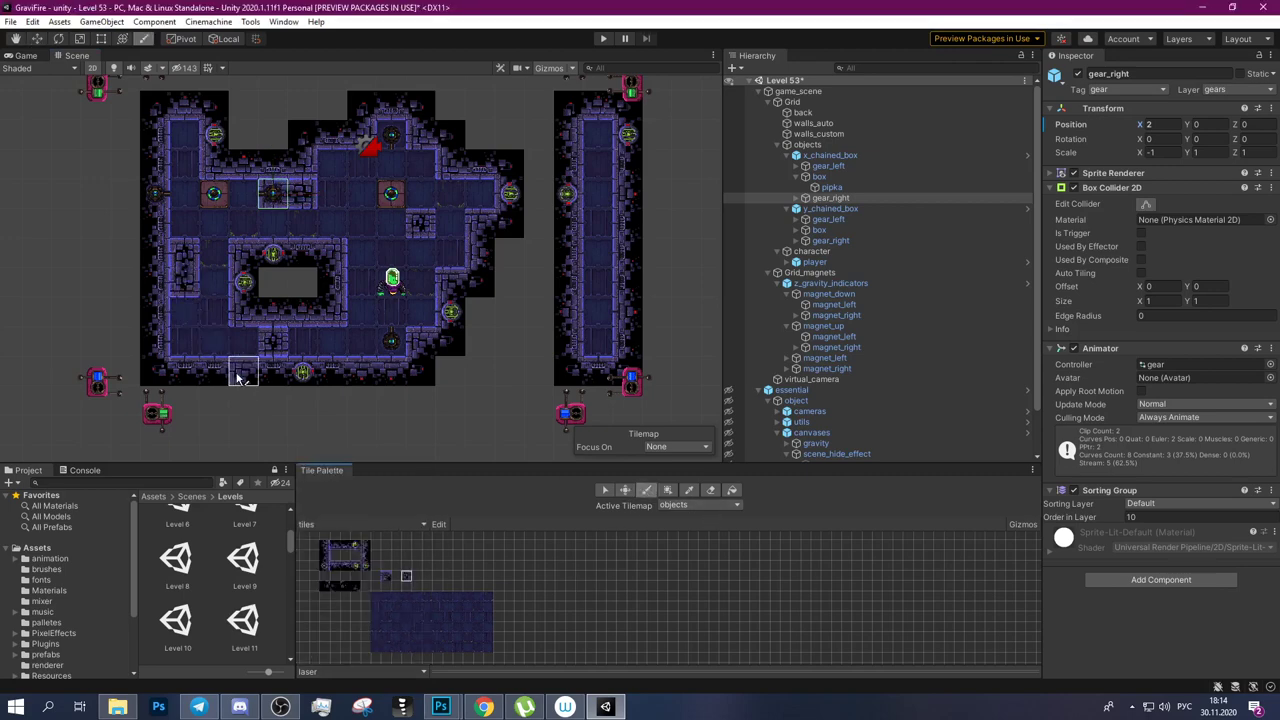
pyautogui.click(224, 379)
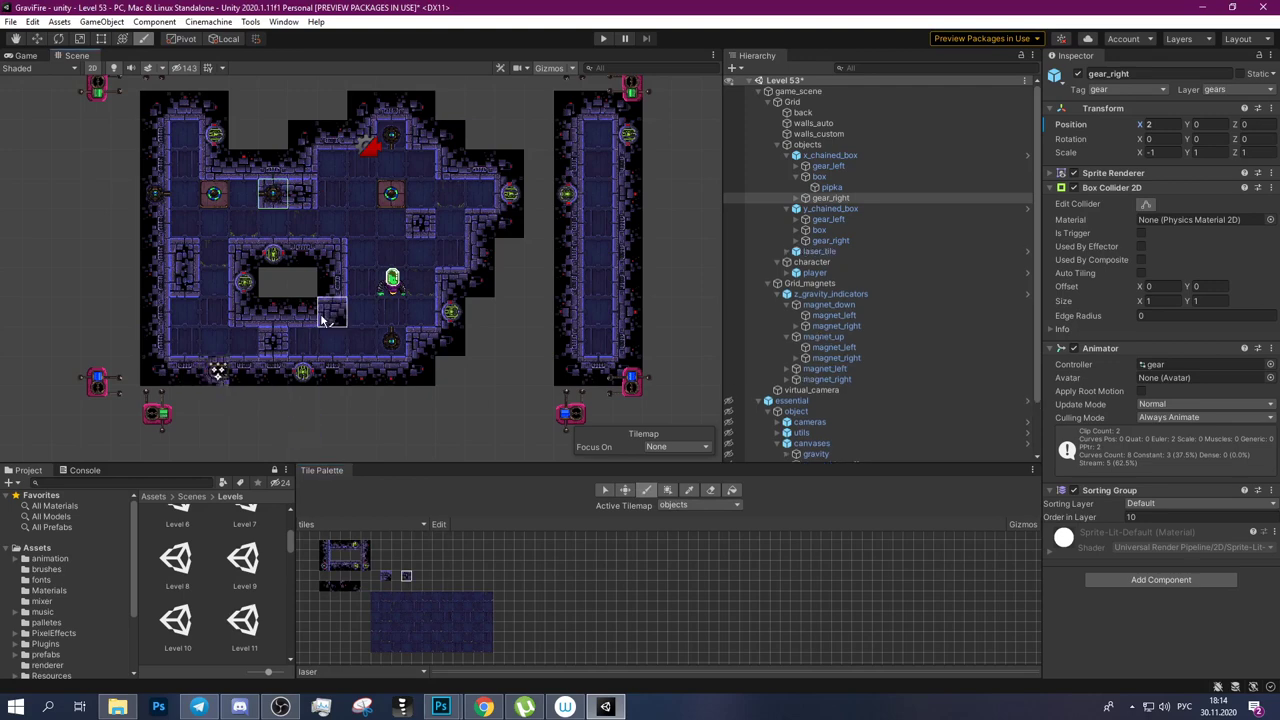
pyautogui.hotkey('ctrl', 'z')
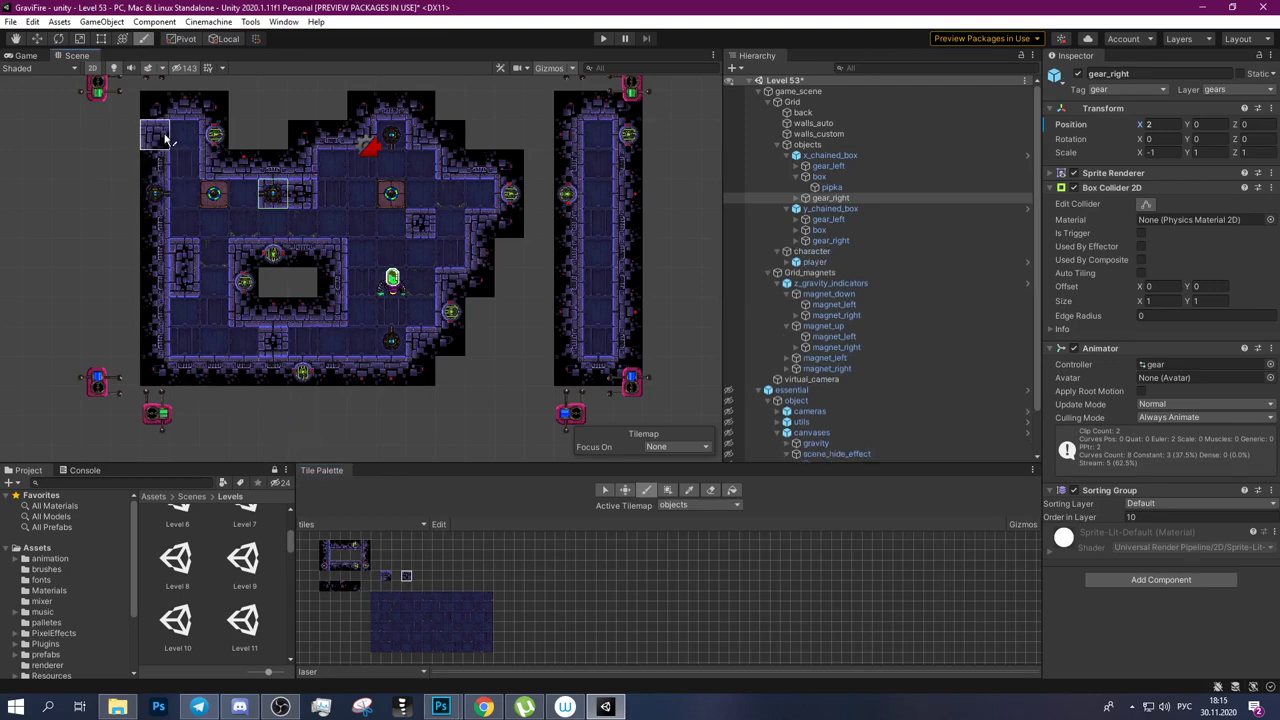
pyautogui.click(165, 138)
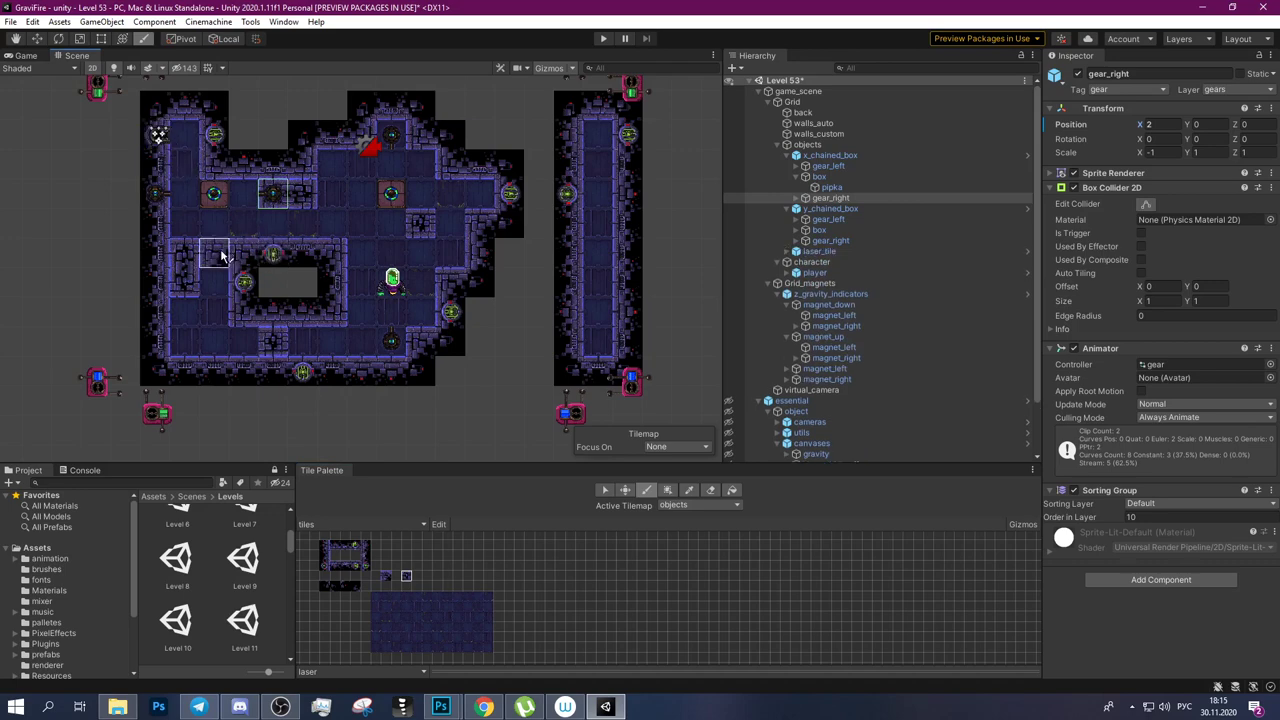
pyautogui.hotkey('ctrl', 'z')
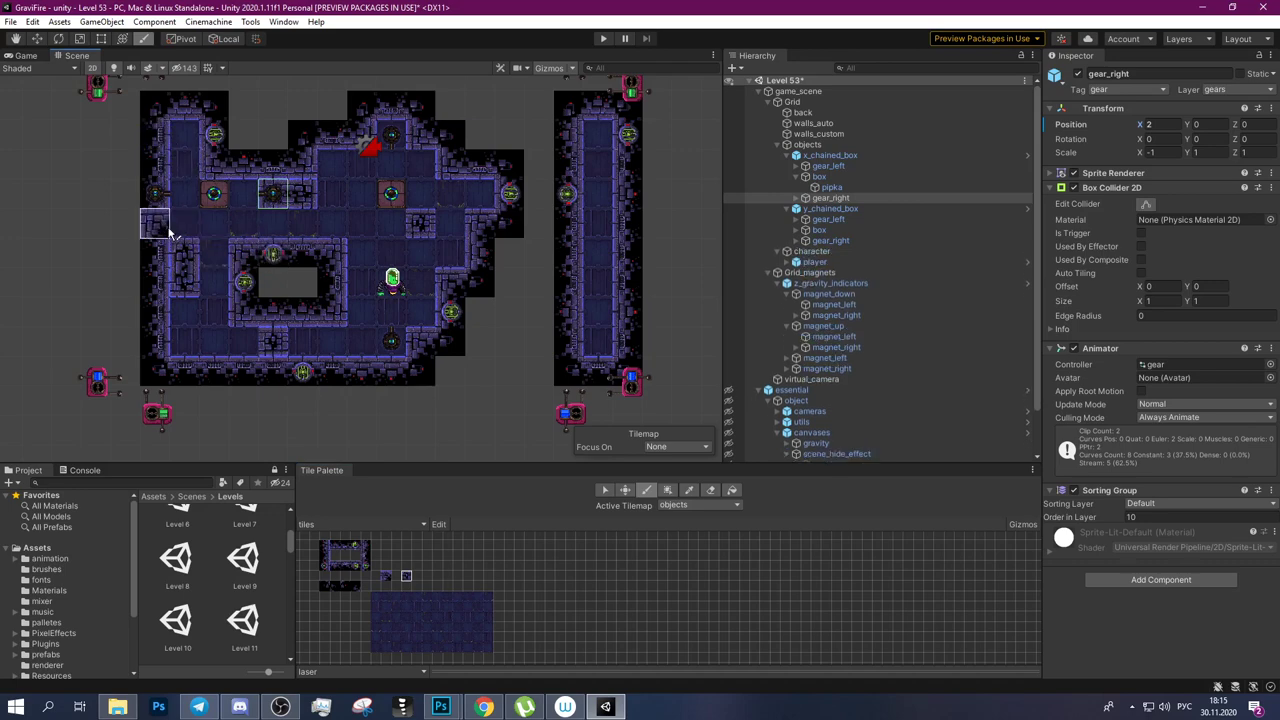
pyautogui.click(168, 231)
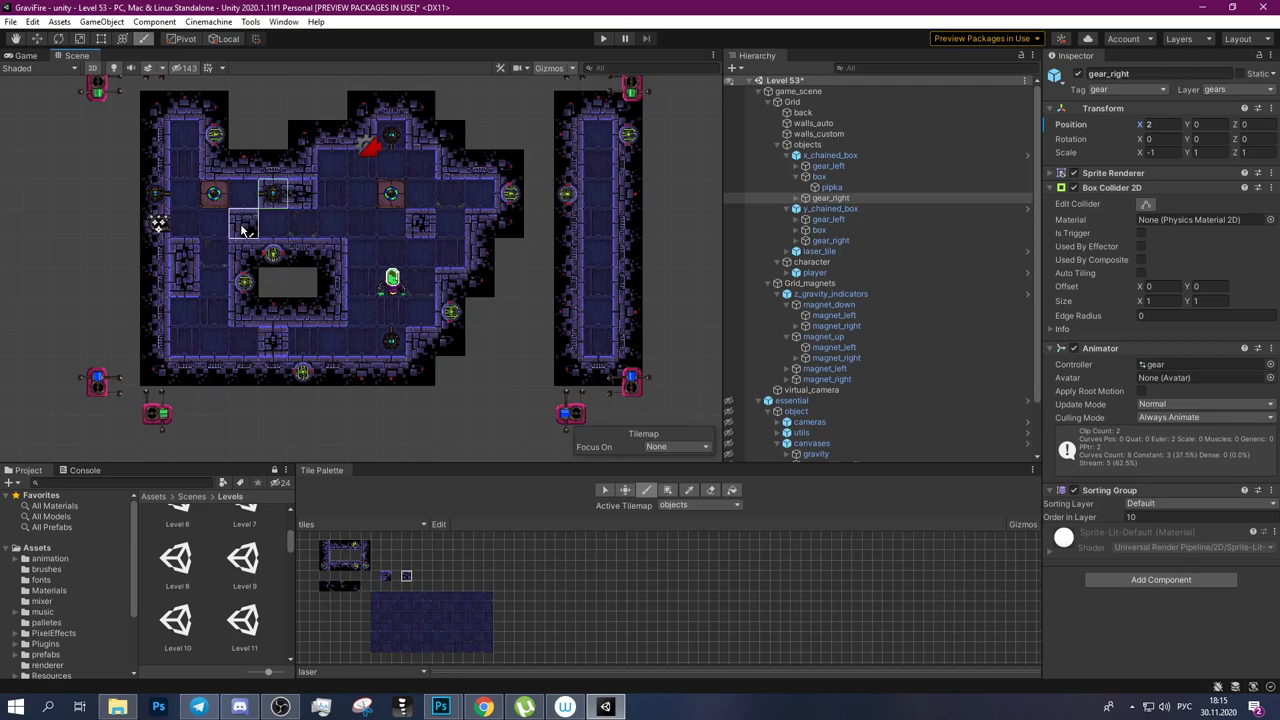
pyautogui.click(249, 255)
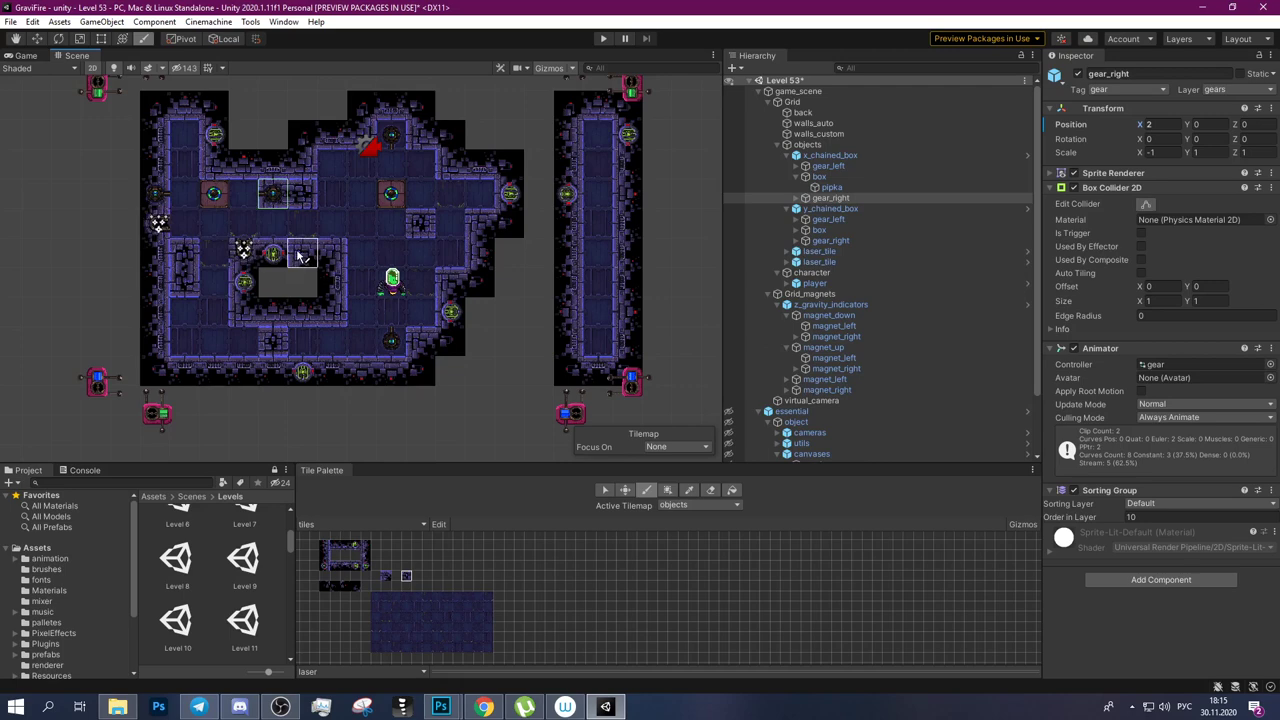
pyautogui.click(478, 226)
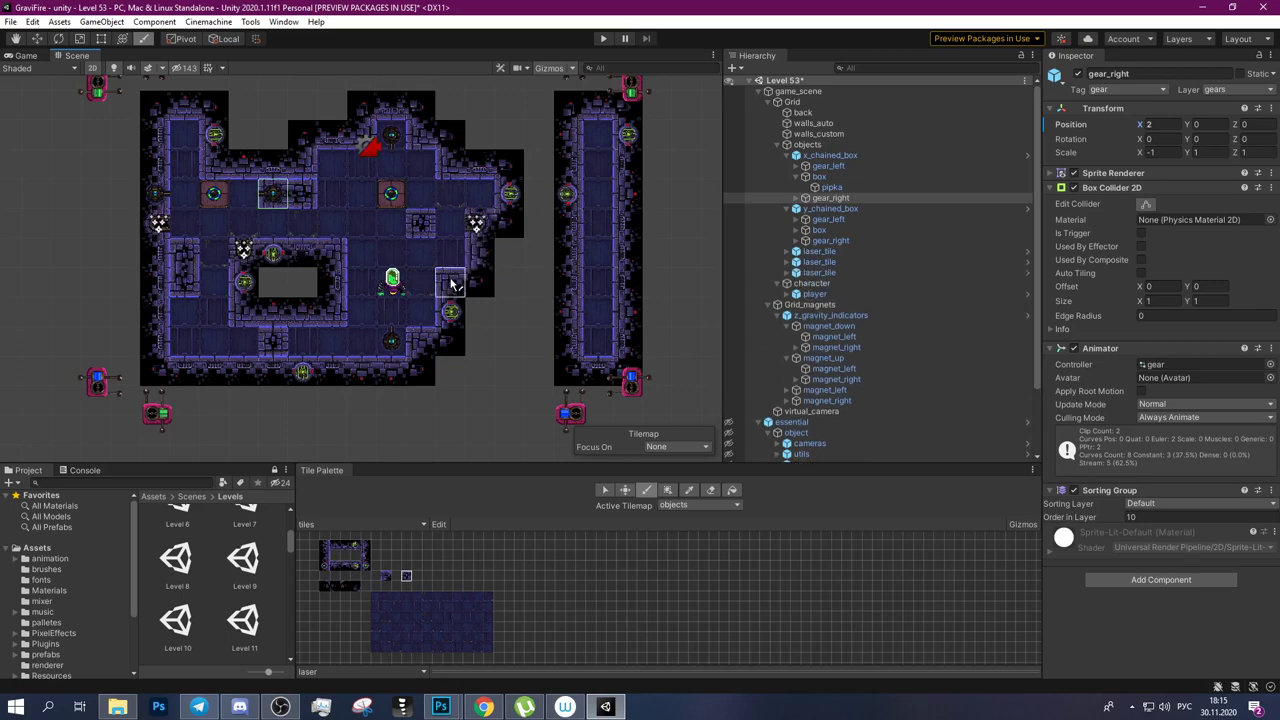
pyautogui.hotkey('ctrl', 'z')
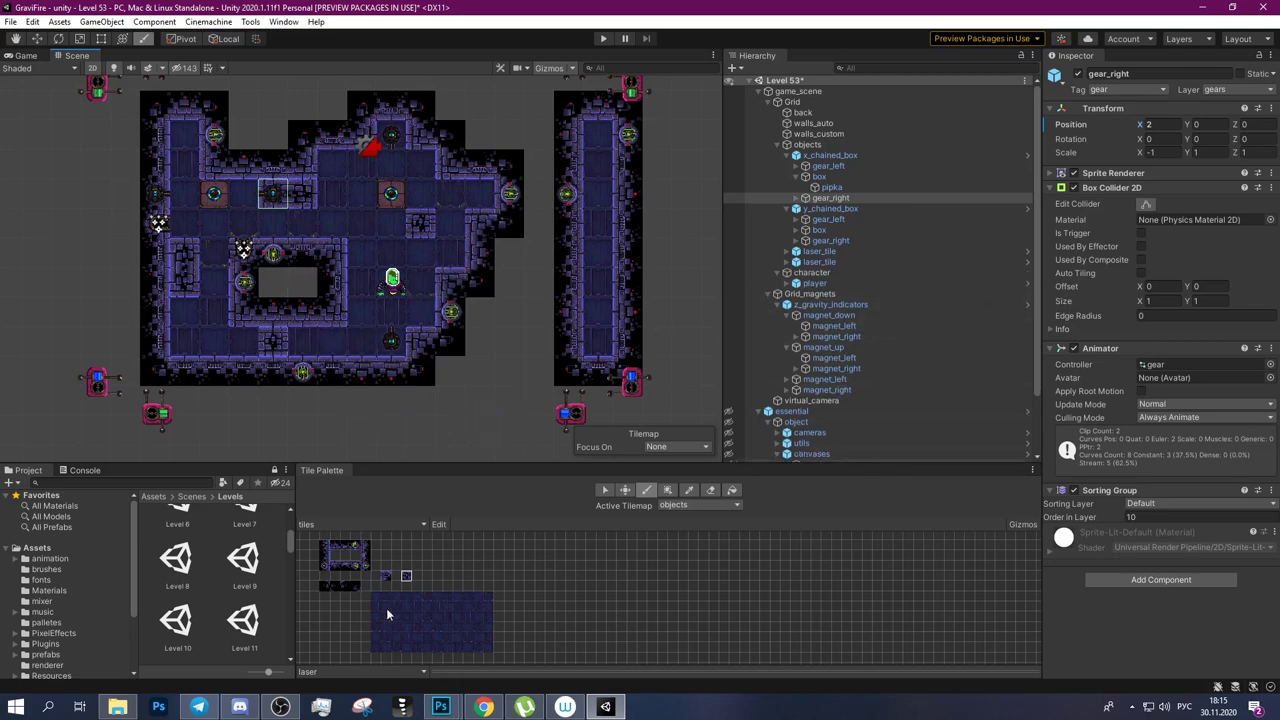
# Pick the button brush and try placing buttons, undoing every misplaced one.
pyautogui.click(413, 671)
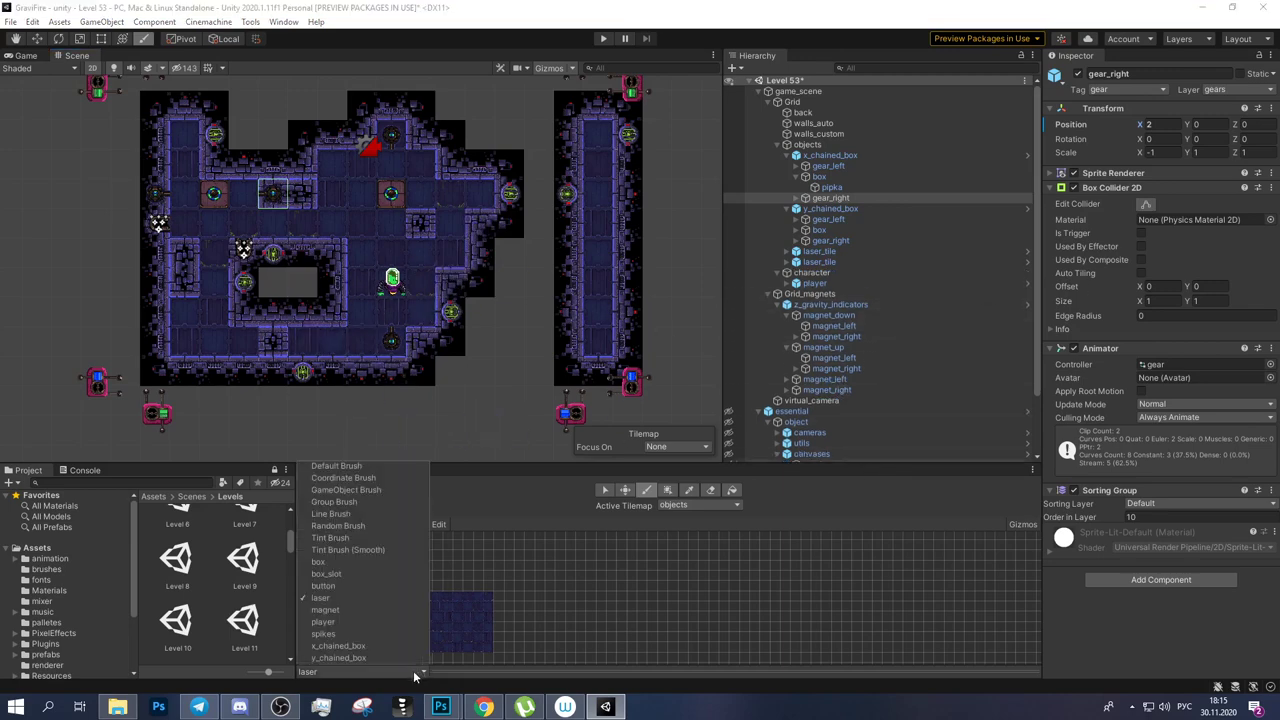
pyautogui.click(323, 586)
pyautogui.click(422, 347)
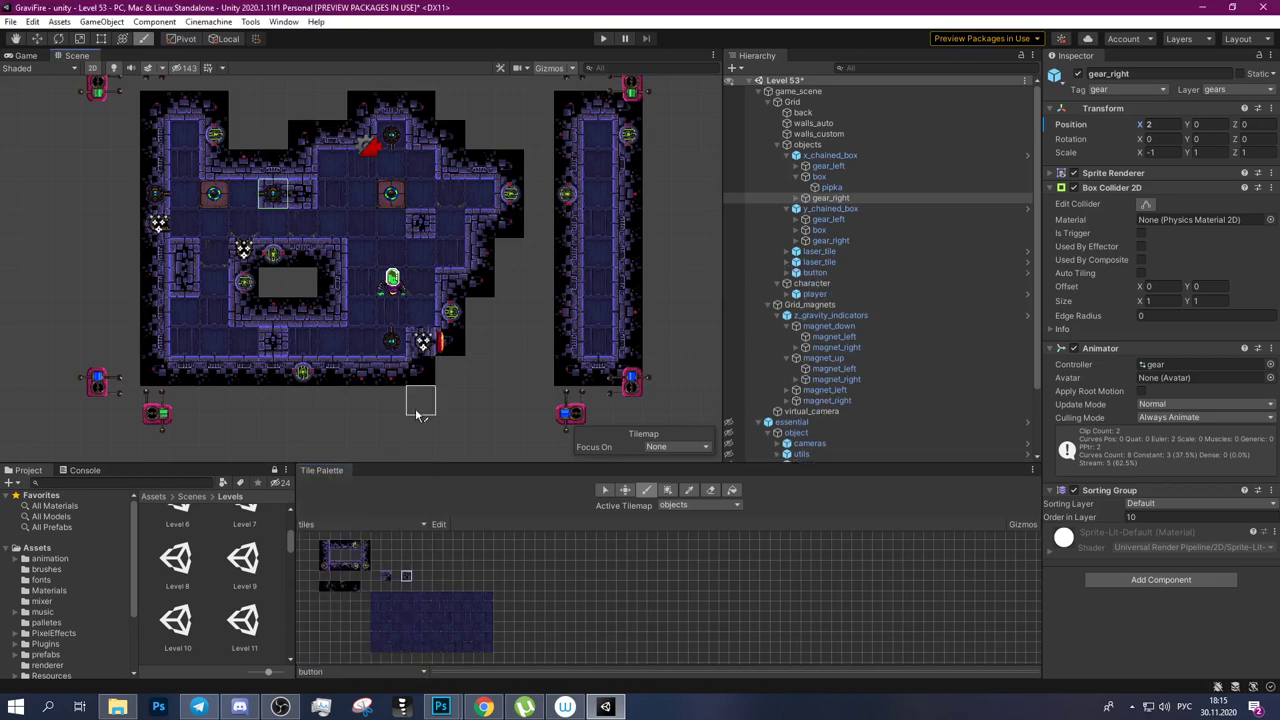
pyautogui.hotkey('ctrl', 'z')
pyautogui.click(157, 343)
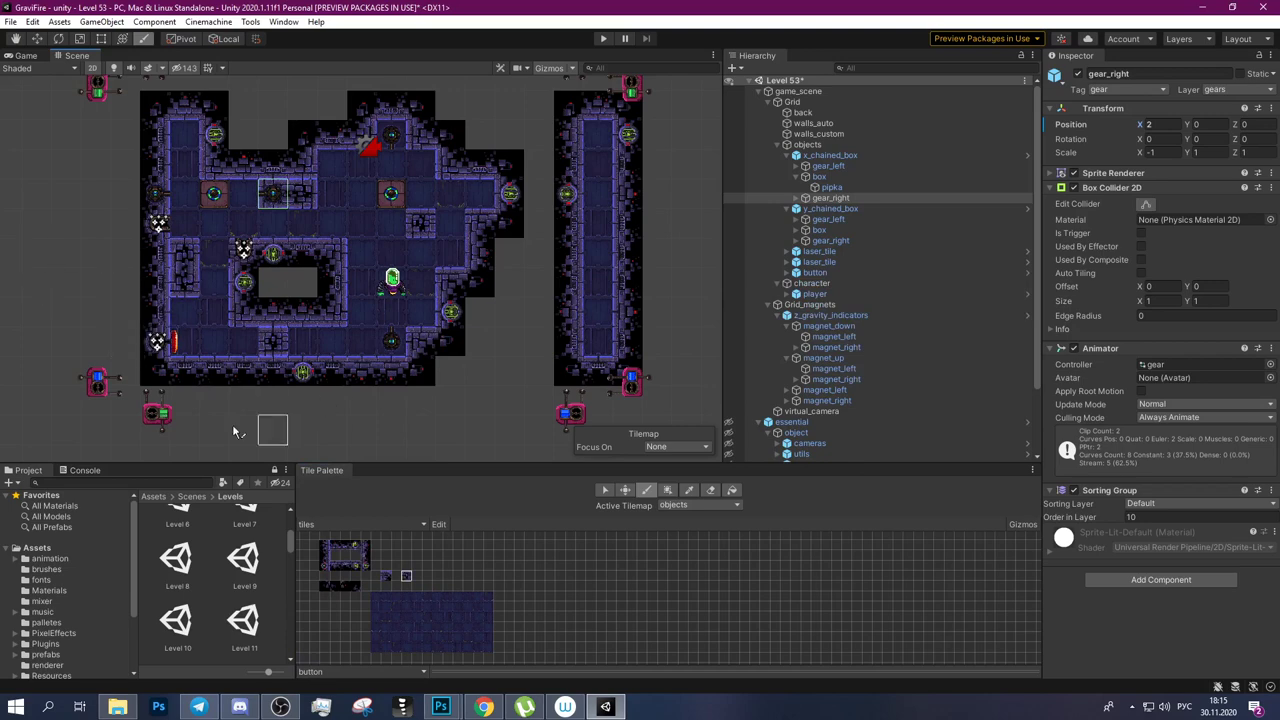
pyautogui.click(214, 375)
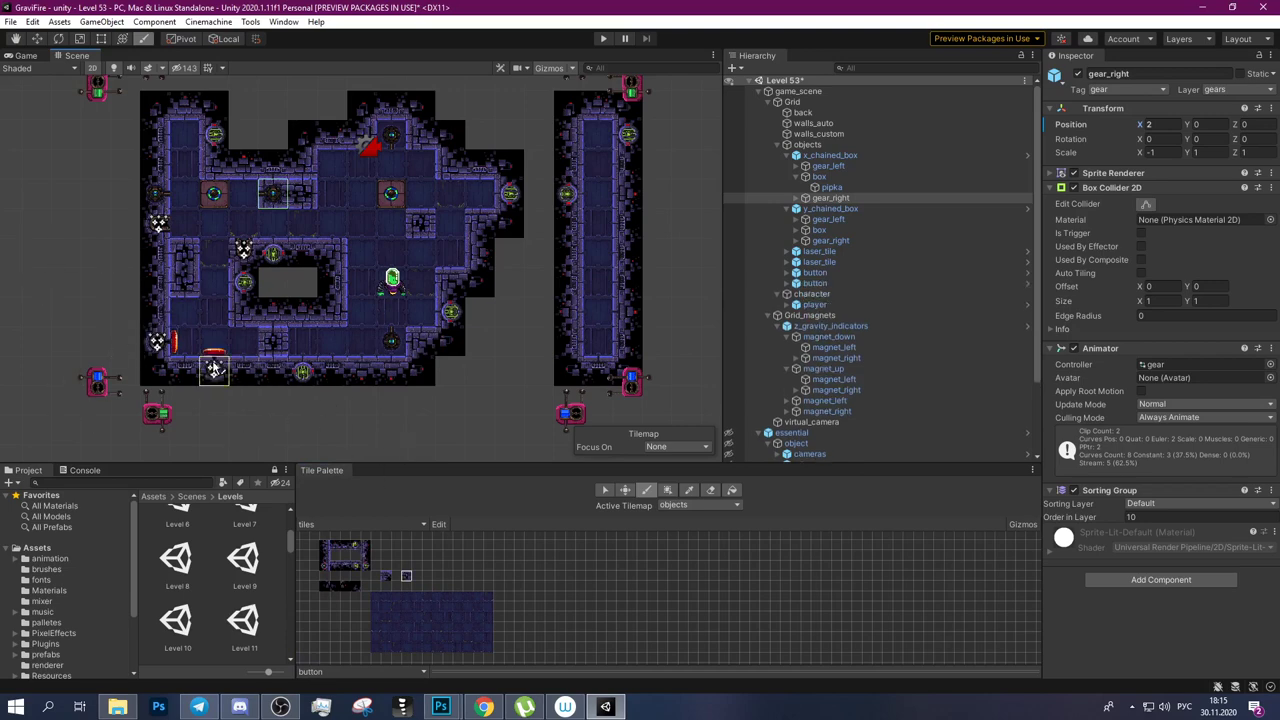
pyautogui.hotkey('ctrl', 'z')
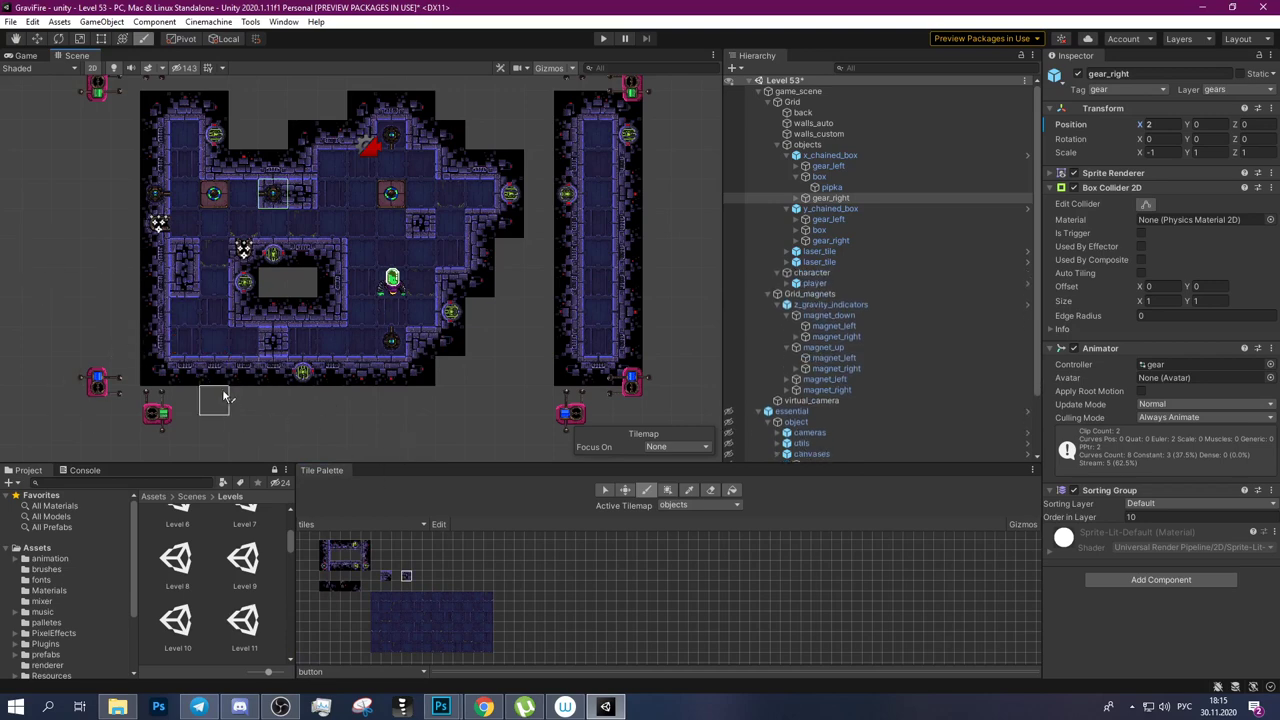
pyautogui.hotkey('ctrl', 'z')
pyautogui.click(36, 38)
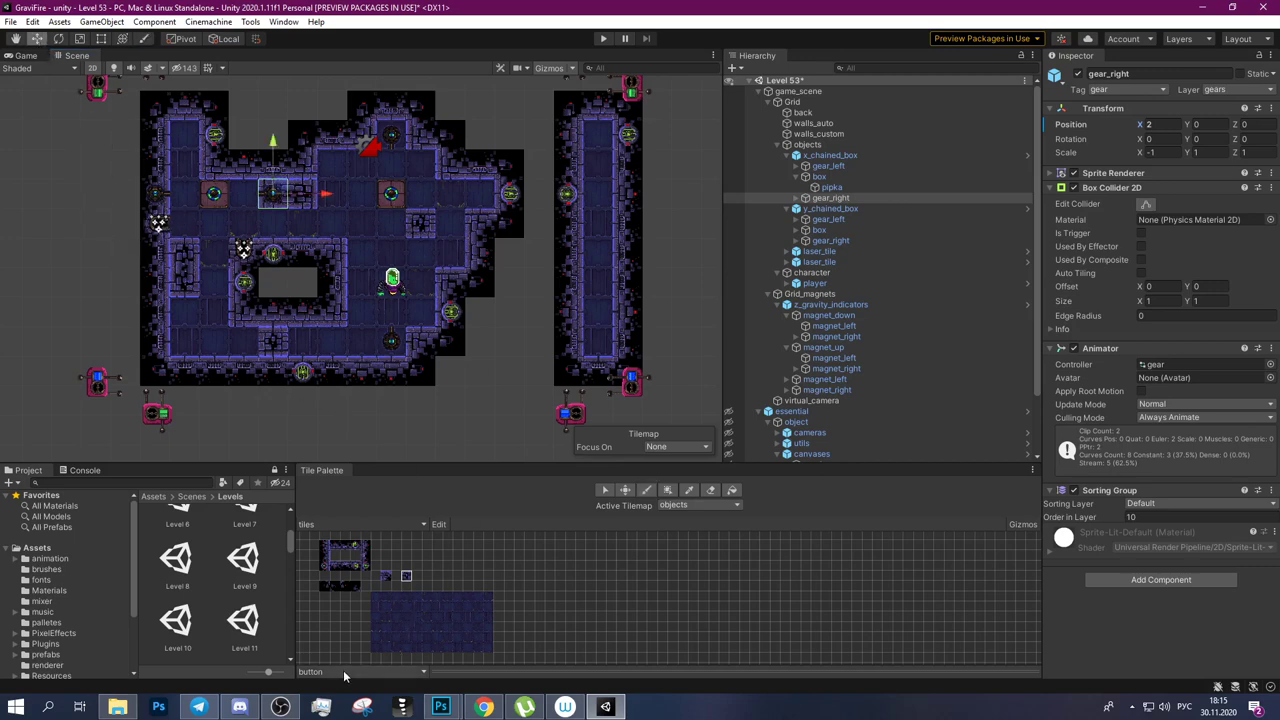
# Target walls_auto and paint a red button on the bottom wall below the left laser.
pyautogui.click(153, 357)
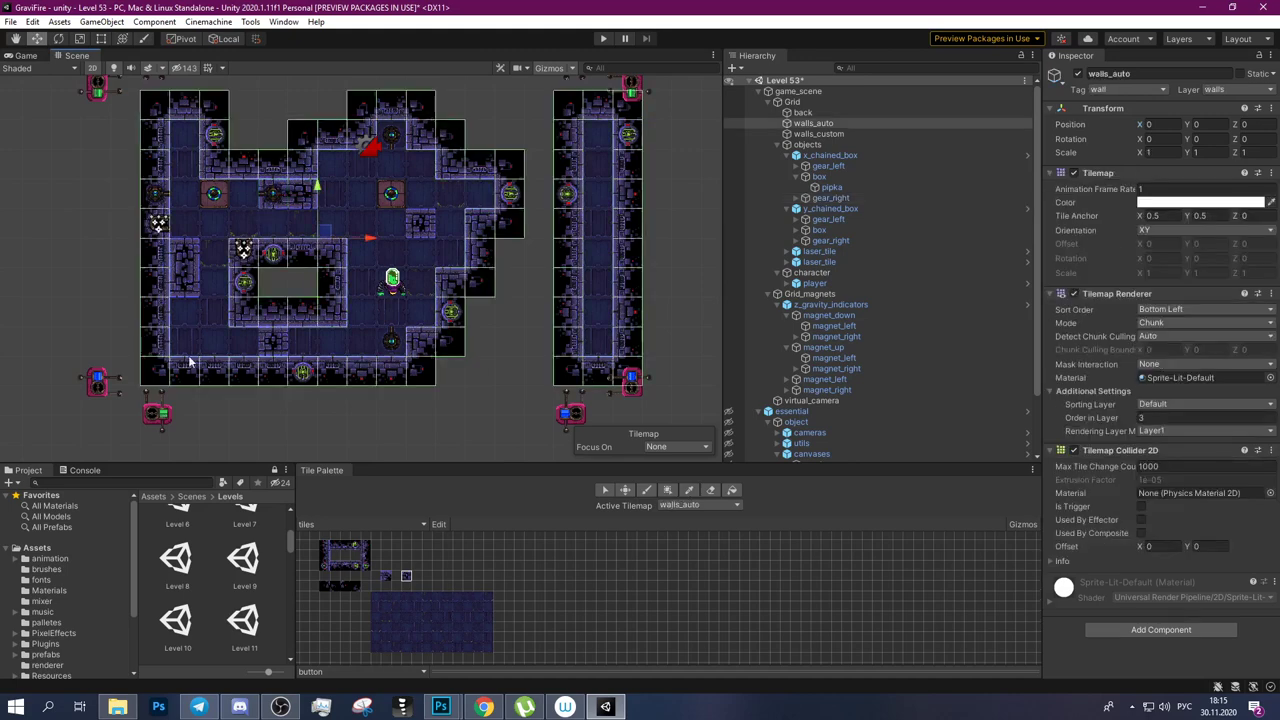
pyautogui.click(646, 490)
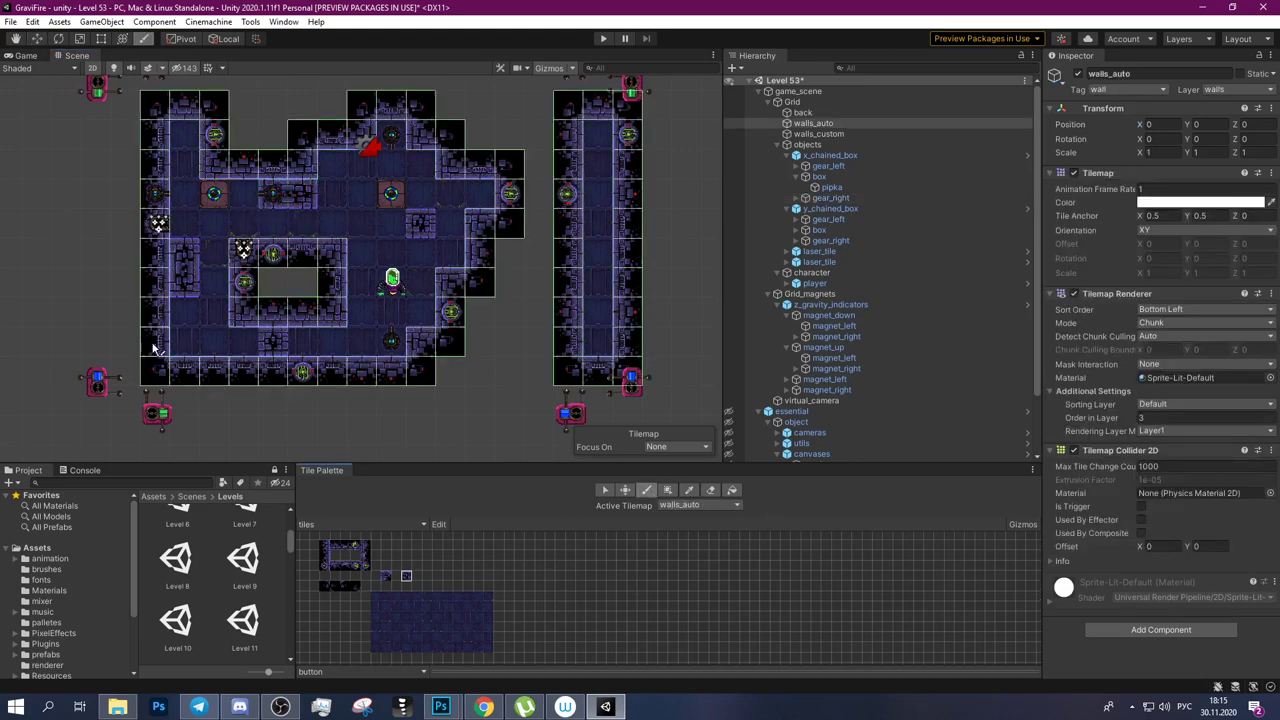
pyautogui.click(185, 368)
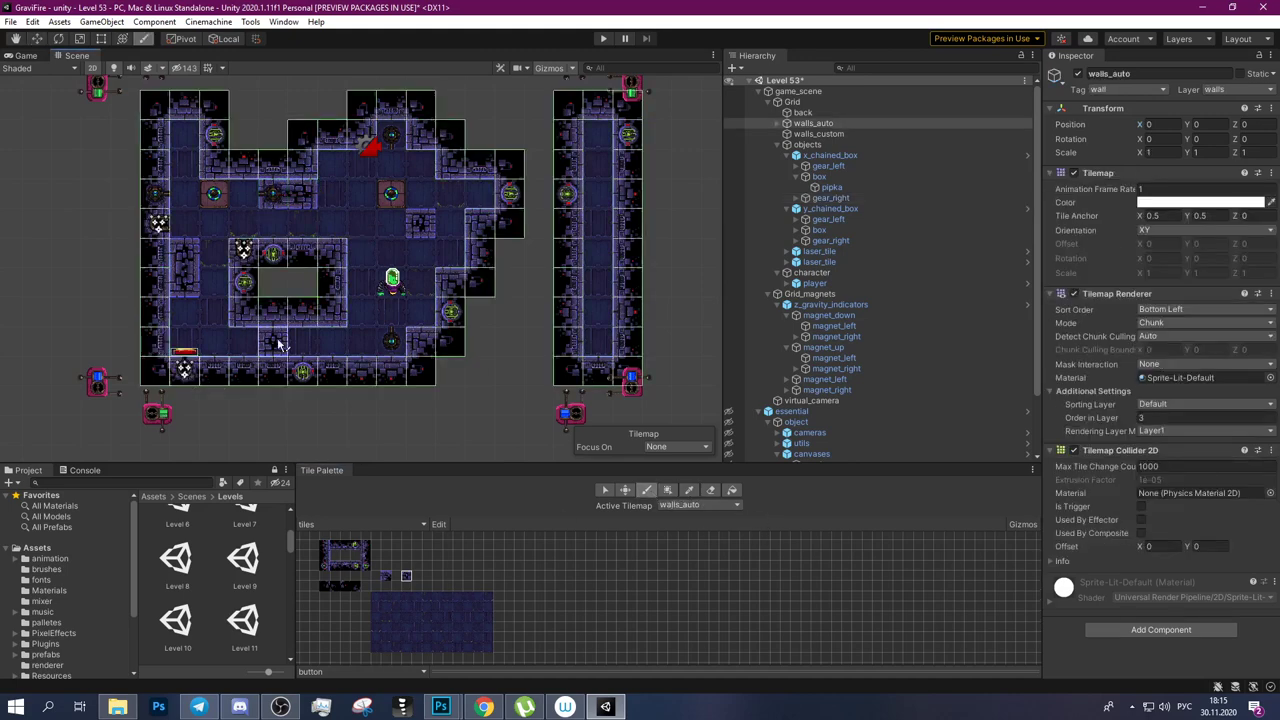
pyautogui.click(275, 342)
pyautogui.click(37, 38)
pyautogui.click(157, 226)
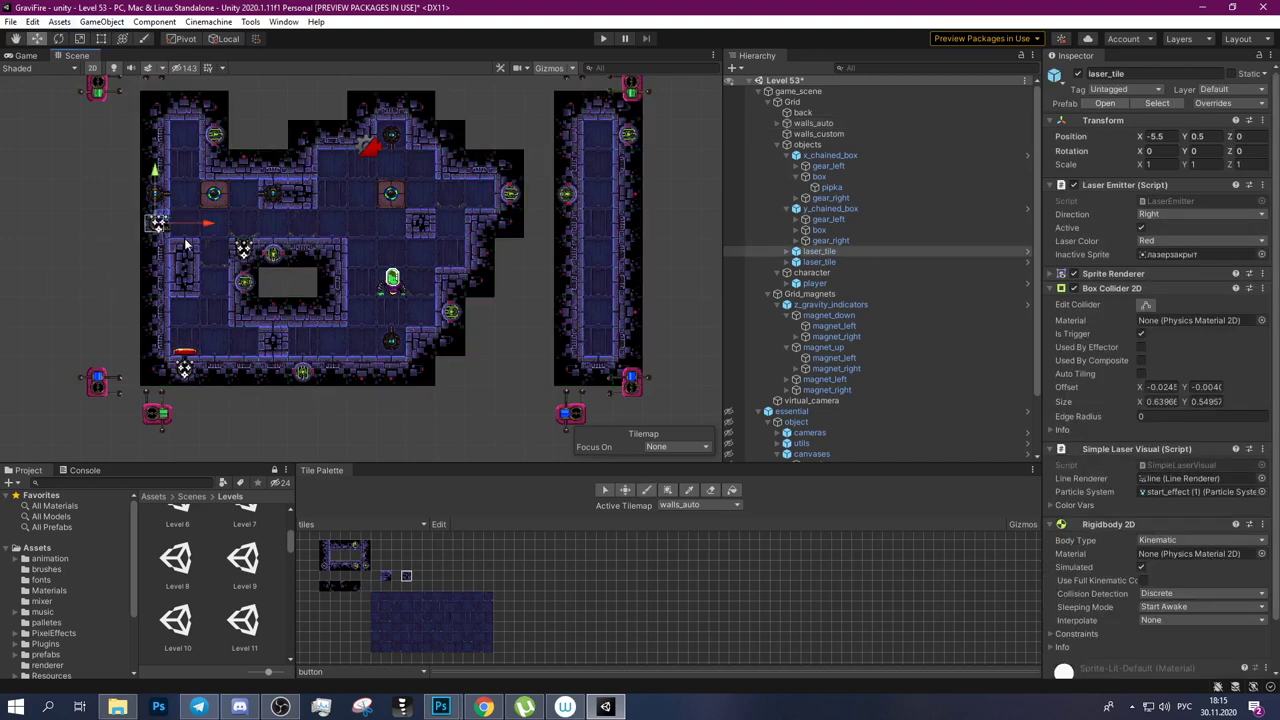
# Check the button's colour and keep the left-wall laser's Laser Color at Red to match.
pyautogui.click(186, 370)
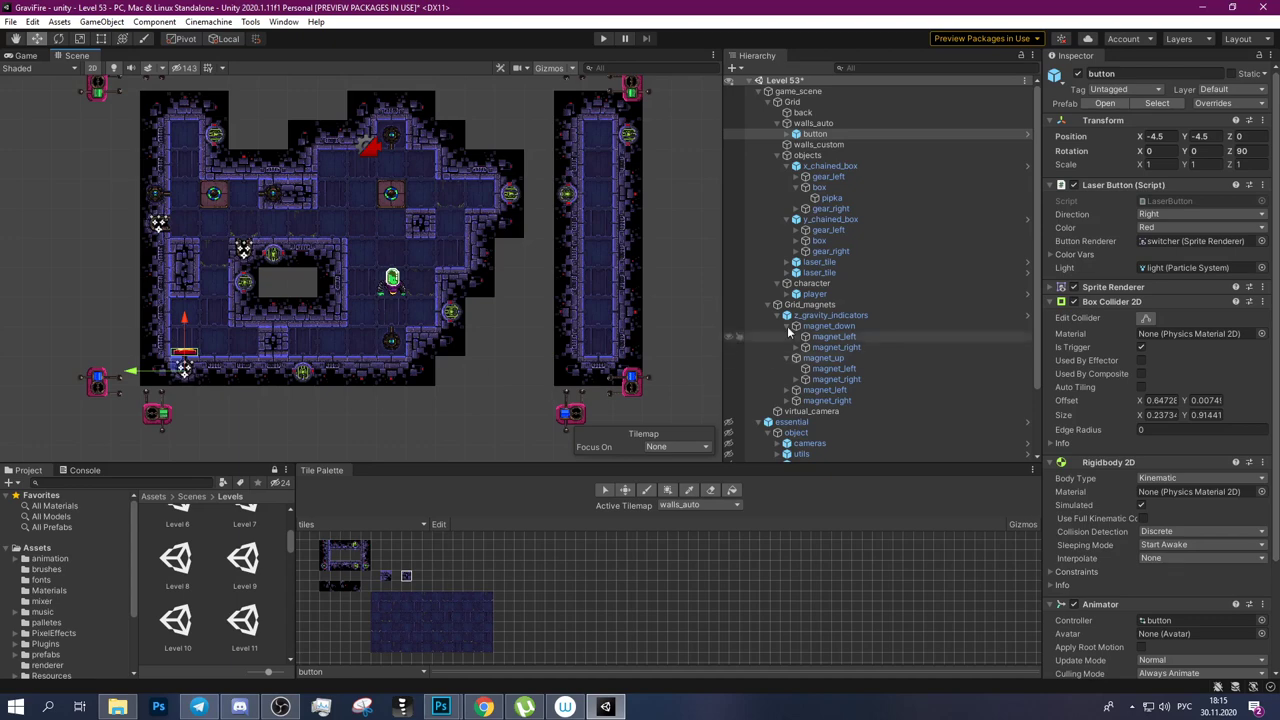
pyautogui.click(1170, 227)
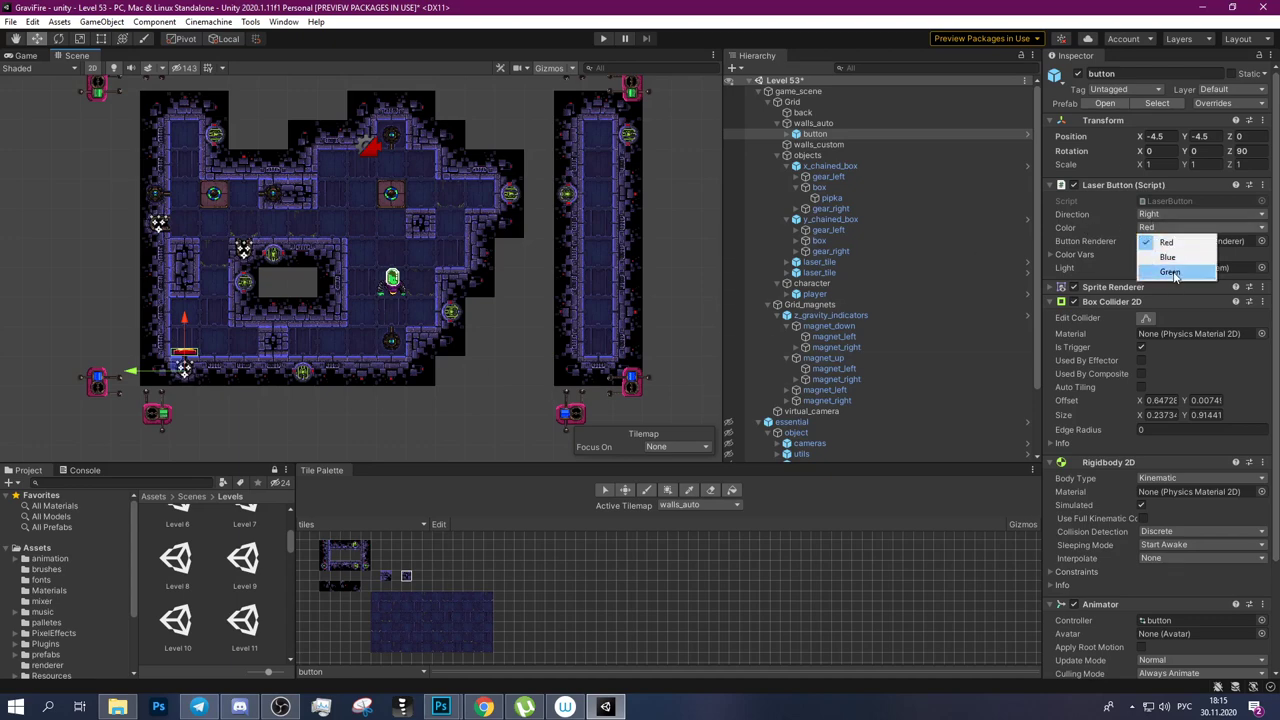
pyautogui.click(160, 226)
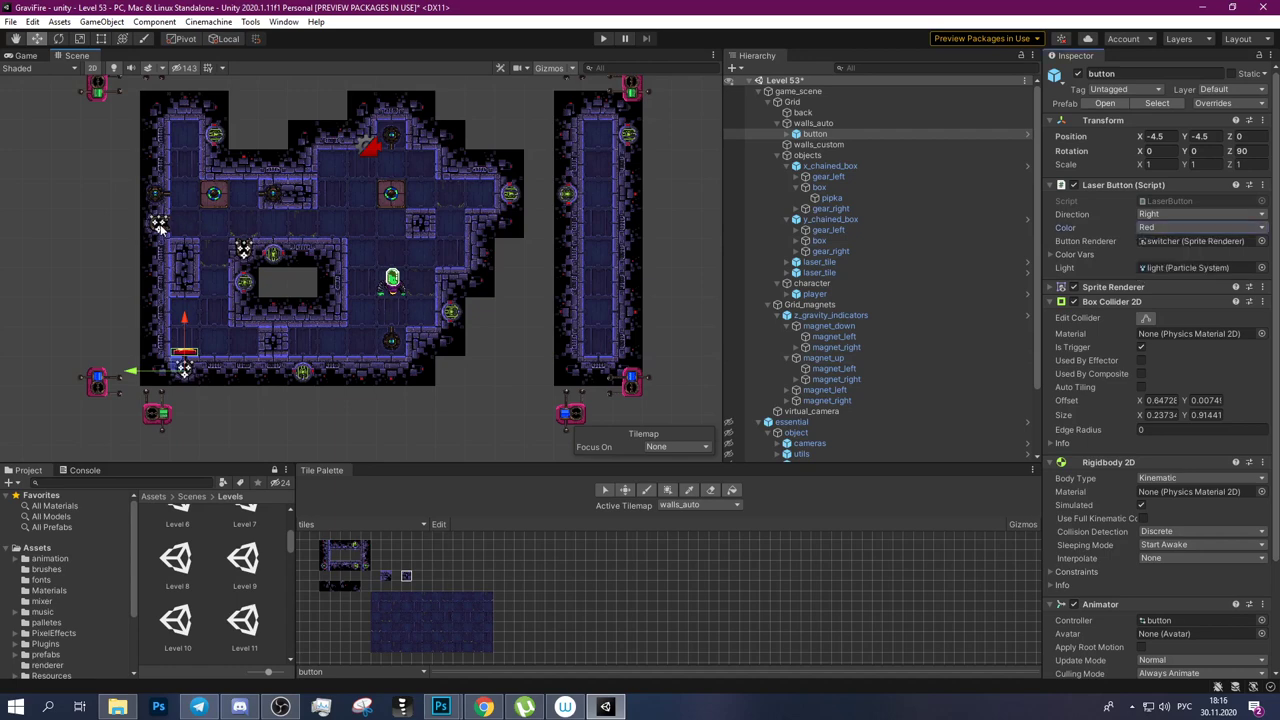
pyautogui.click(160, 226)
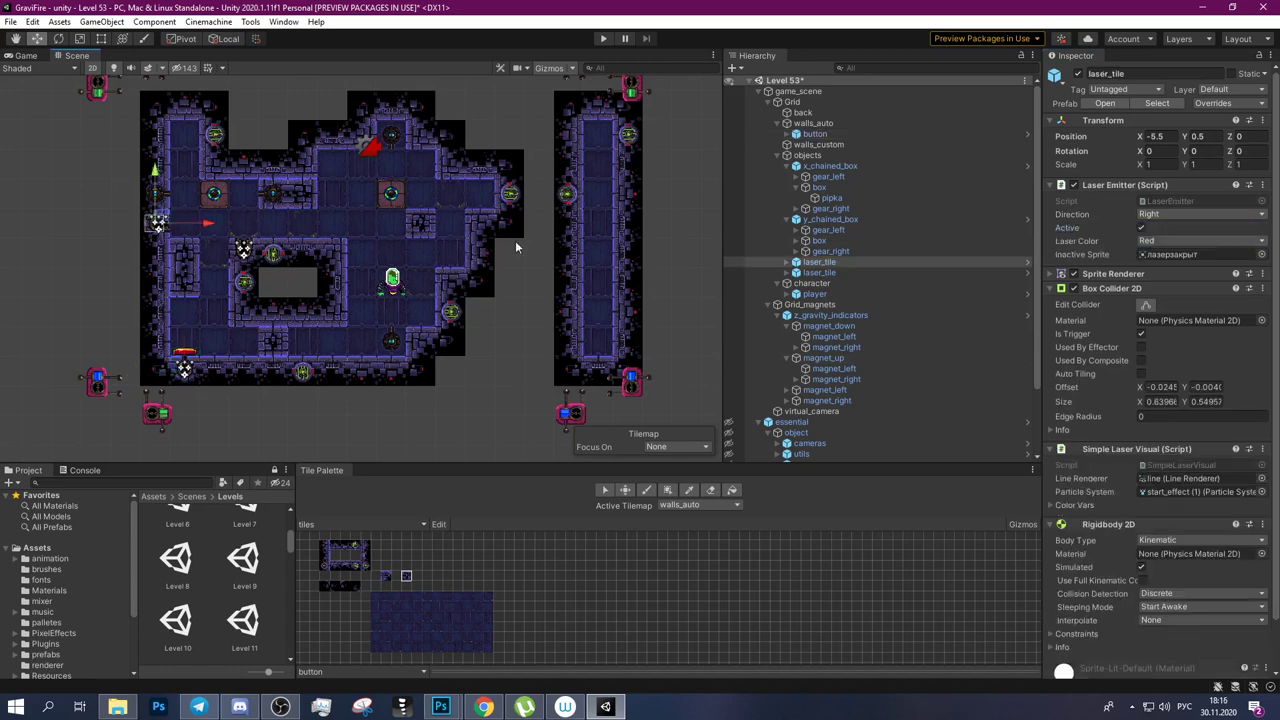
pyautogui.click(1177, 244)
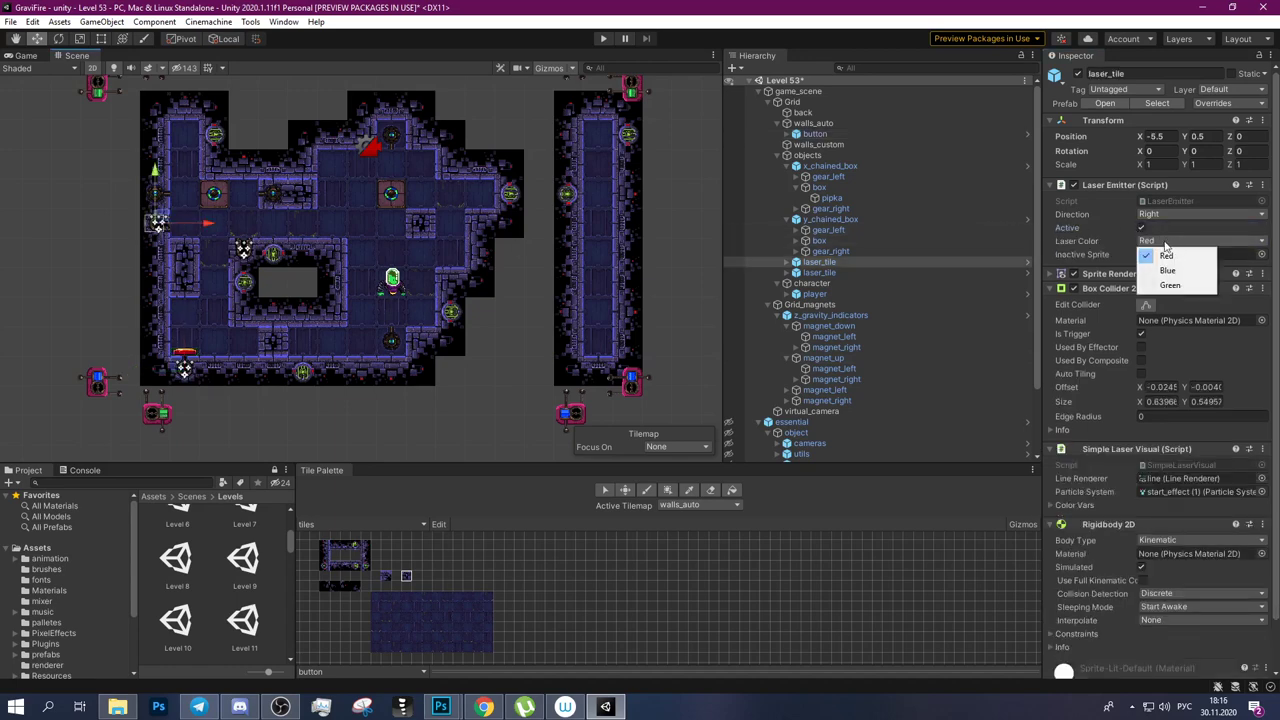
pyautogui.click(1174, 245)
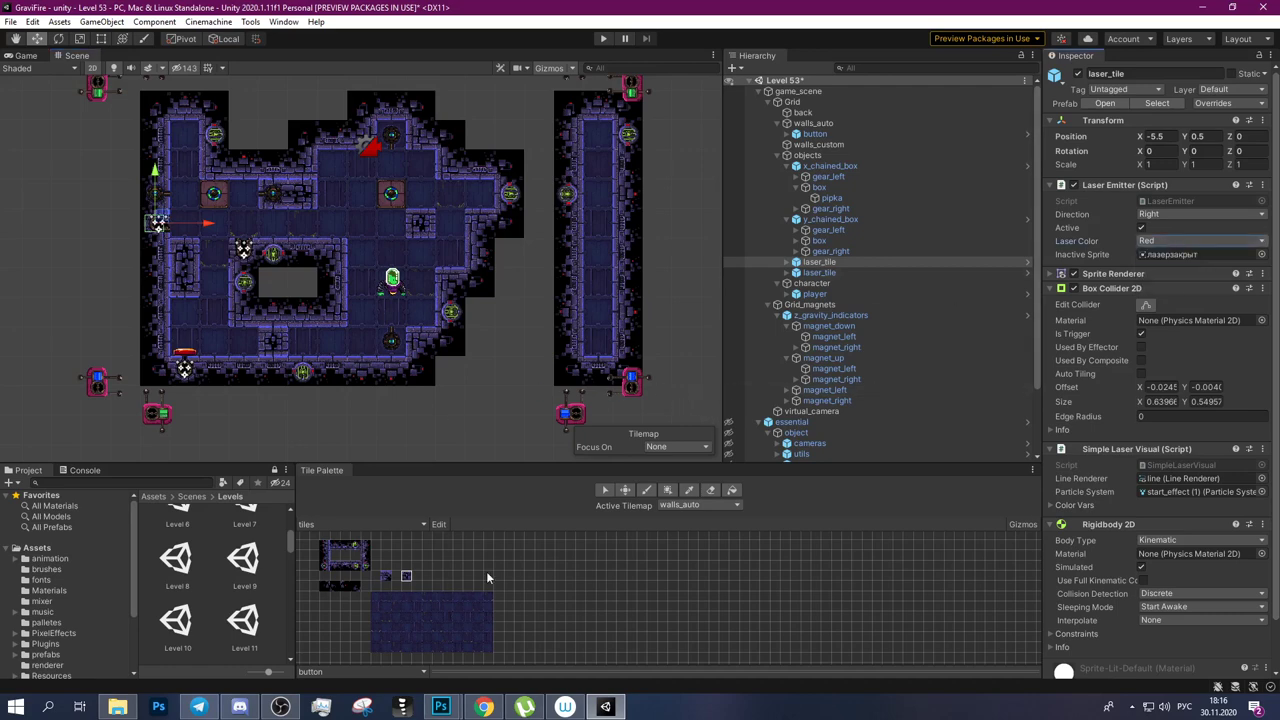
pyautogui.click(350, 671)
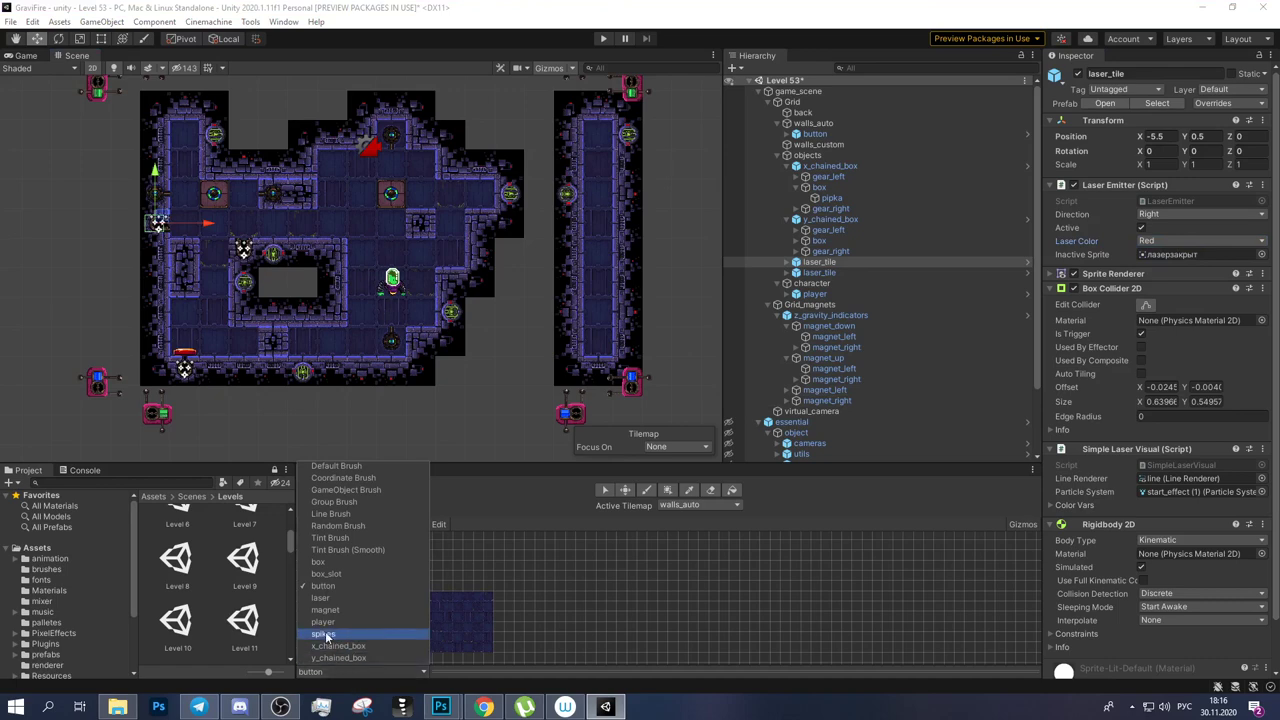
# Paint spikes on the left wall and the bottom floor, undoing one stray spikes tile.
pyautogui.click(324, 636)
pyautogui.click(646, 490)
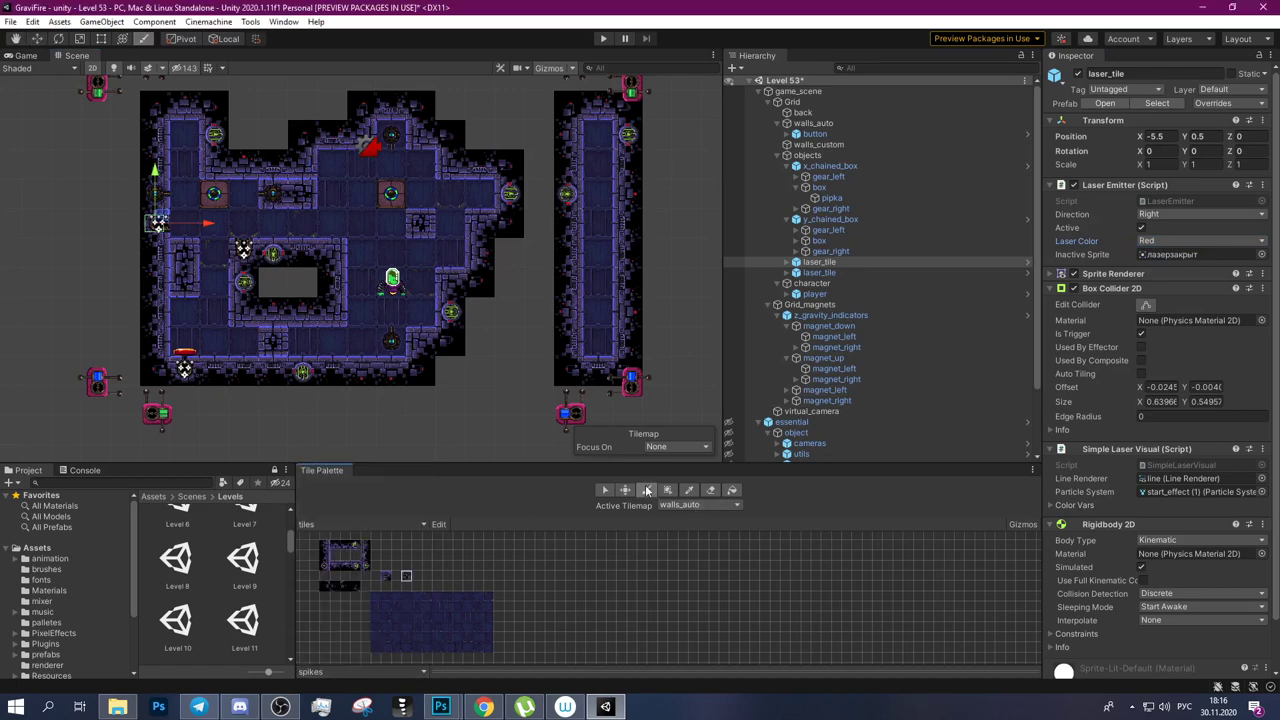
pyautogui.click(370, 370)
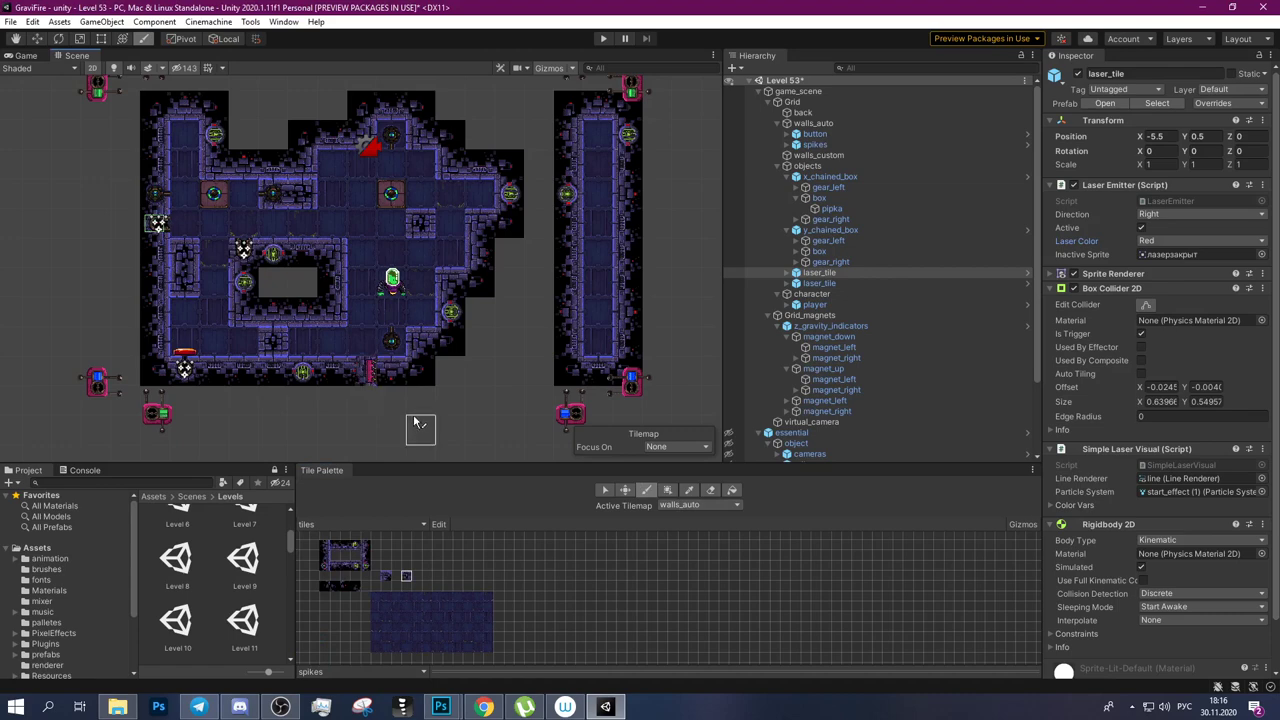
pyautogui.hotkey('ctrl', 'z')
pyautogui.click(153, 316)
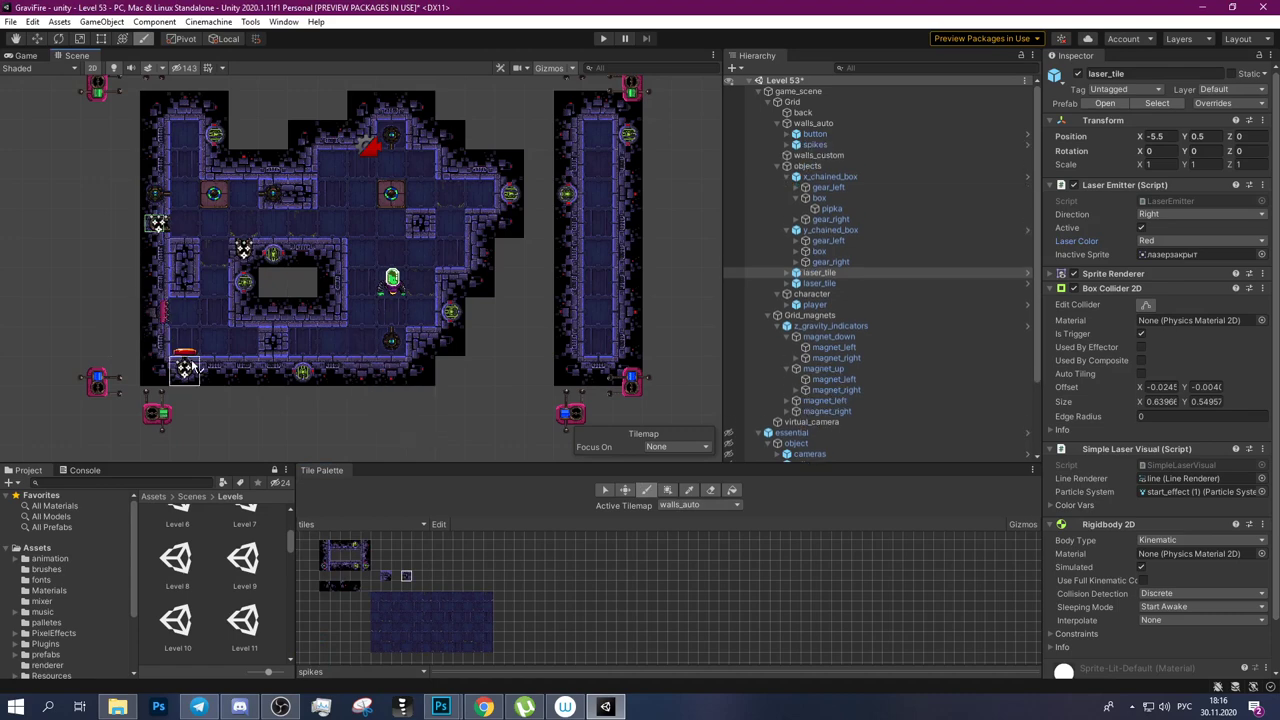
pyautogui.click(374, 368)
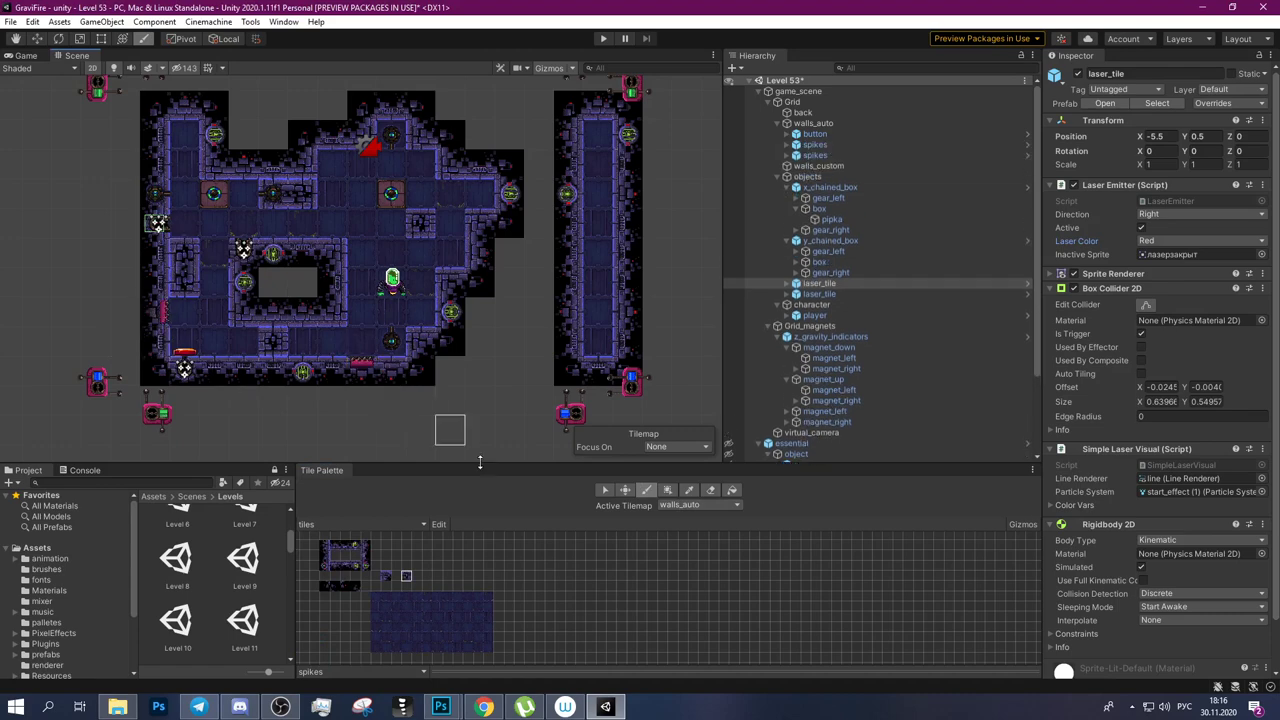
pyautogui.click(380, 671)
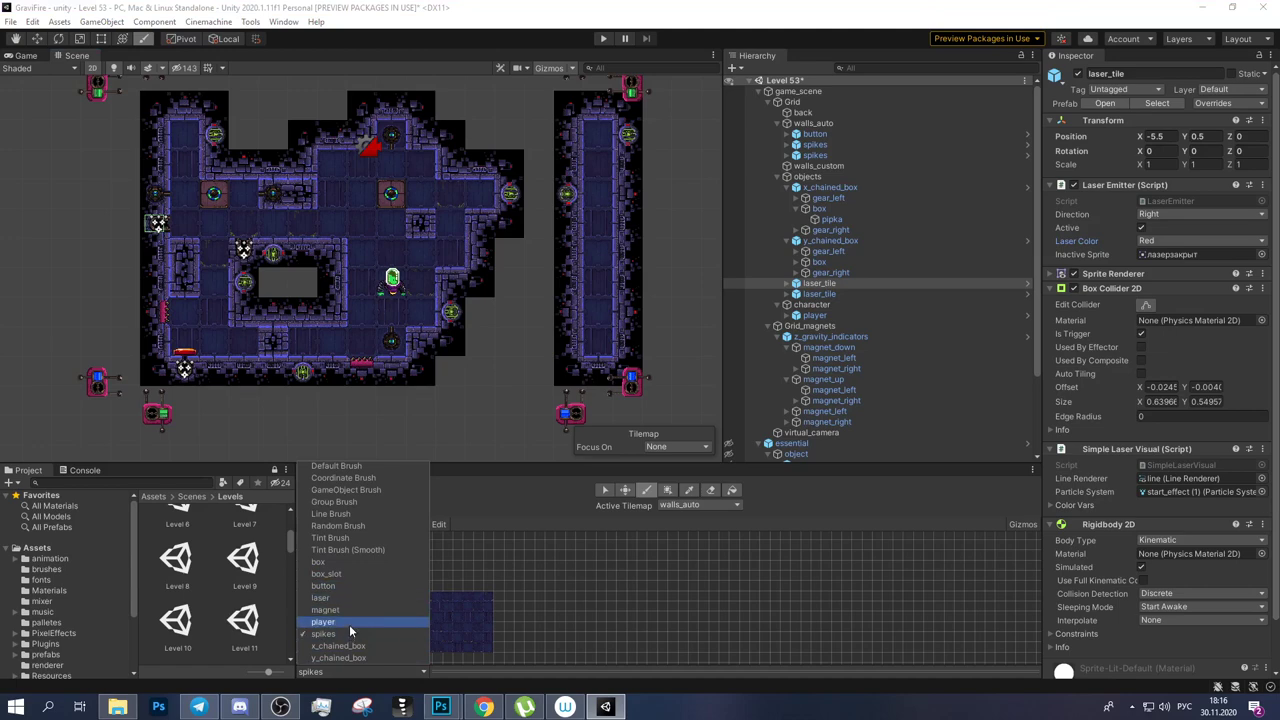
# Paint three pink boxes stepping up the right side, undoing one misplaced box.
pyautogui.click(328, 566)
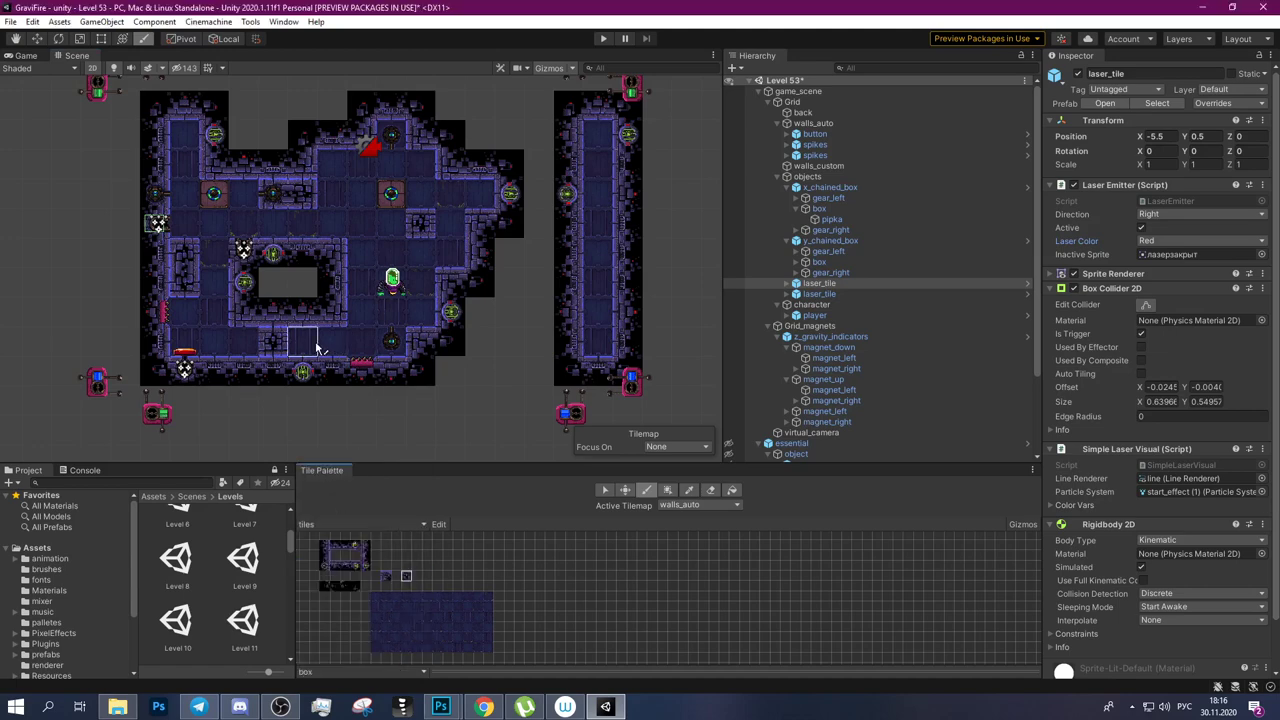
pyautogui.click(336, 228)
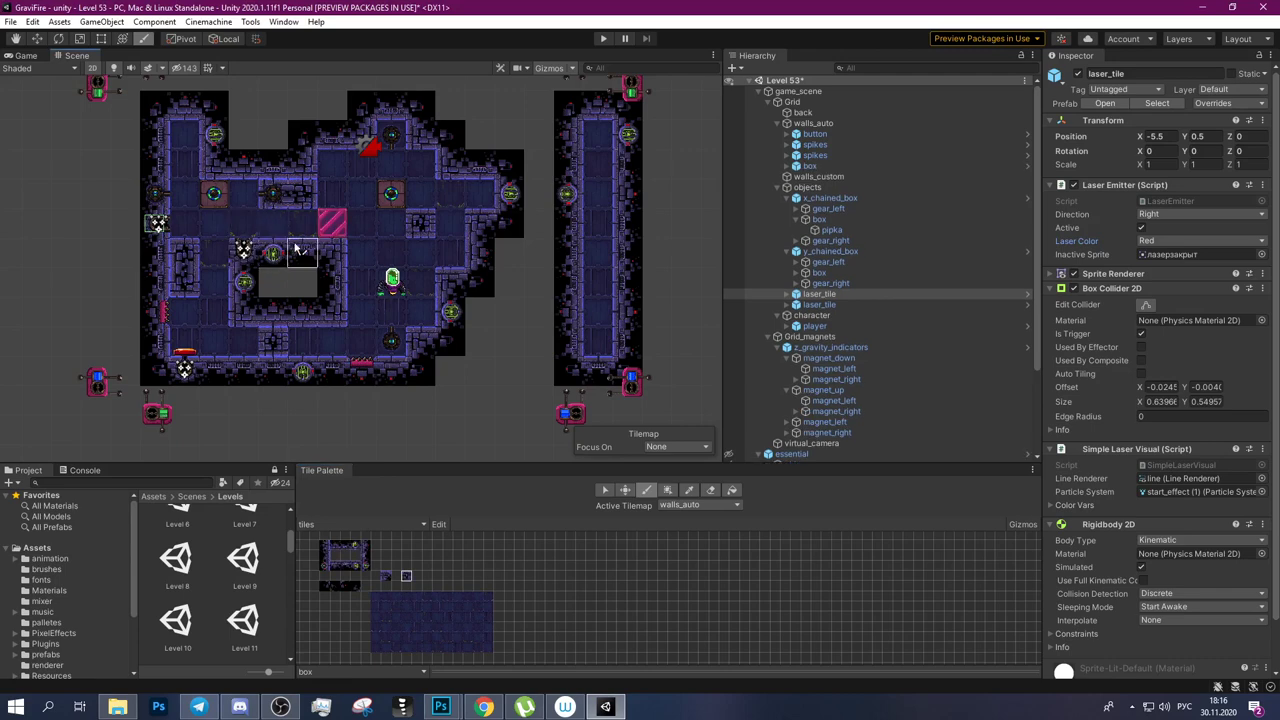
pyautogui.hotkey('ctrl', 'z')
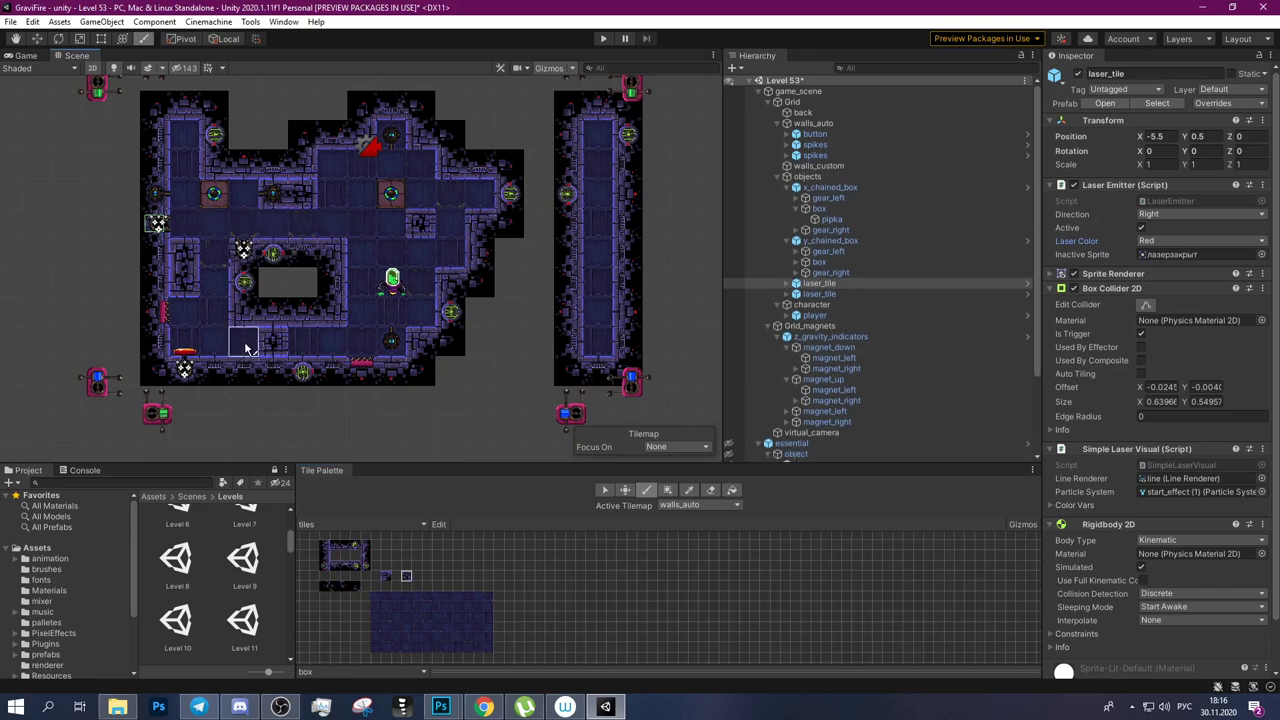
pyautogui.click(418, 312)
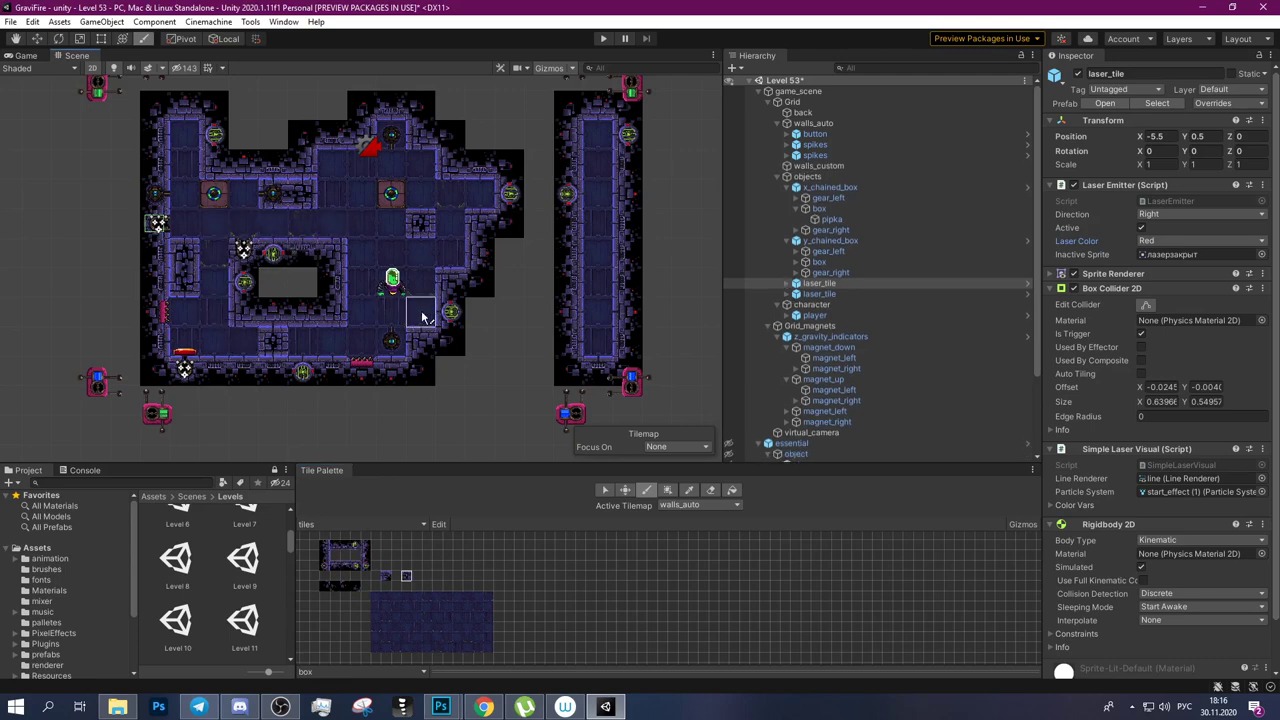
pyautogui.click(450, 253)
pyautogui.click(489, 192)
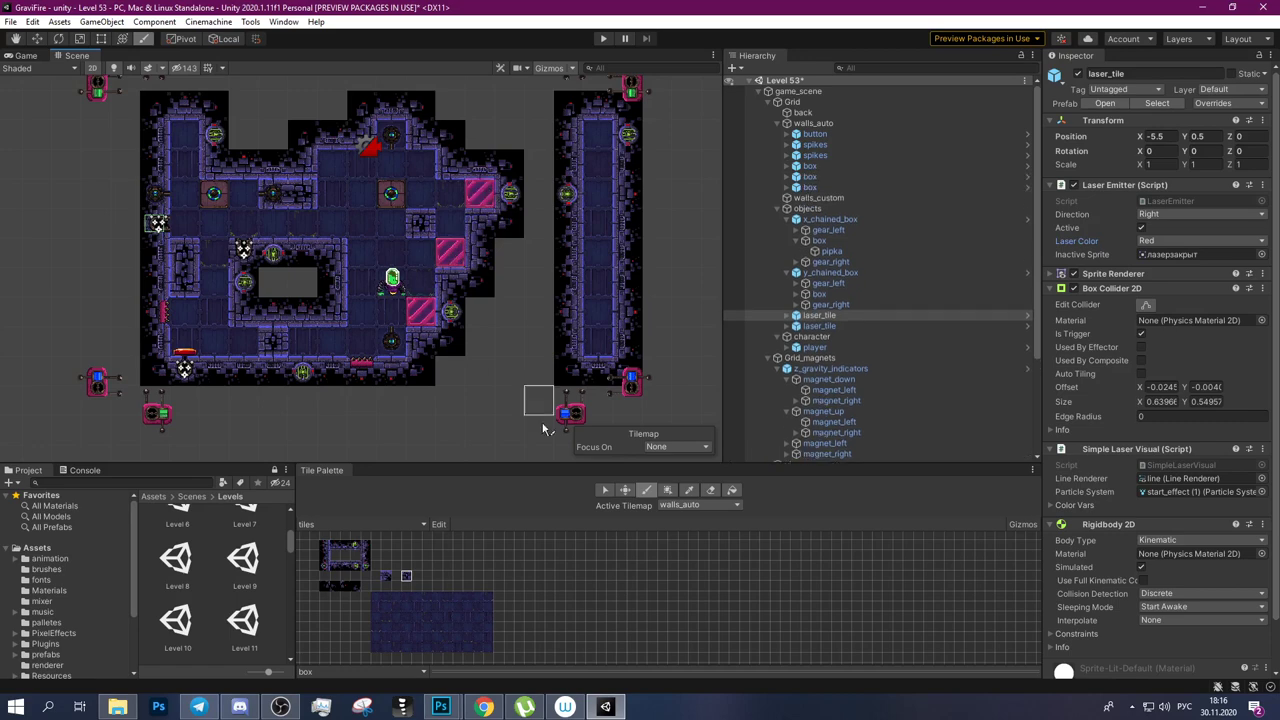
# Paint three box_slot targets along the bottom floor.
pyautogui.click(388, 672)
pyautogui.click(338, 573)
pyautogui.click(302, 342)
pyautogui.click(333, 343)
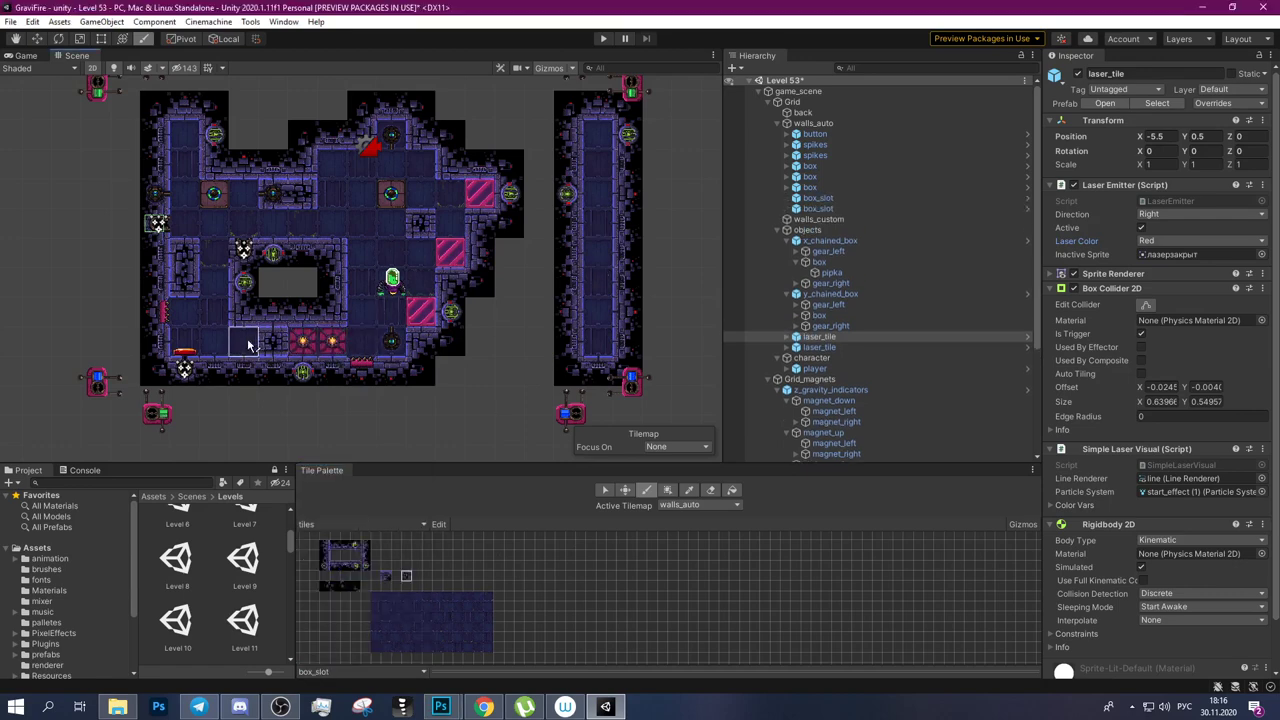
pyautogui.click(244, 342)
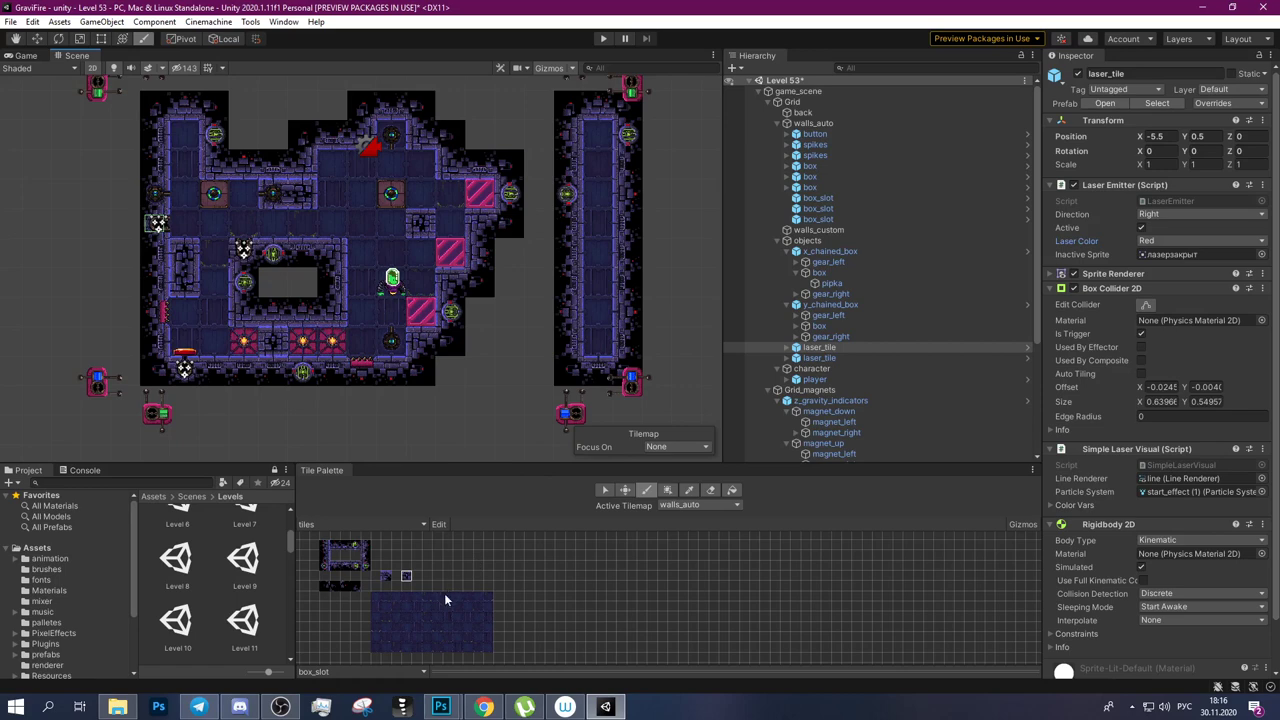
# Confirm z_gravity_indicators' Init Gravity Direction stays Down.
pyautogui.click(36, 39)
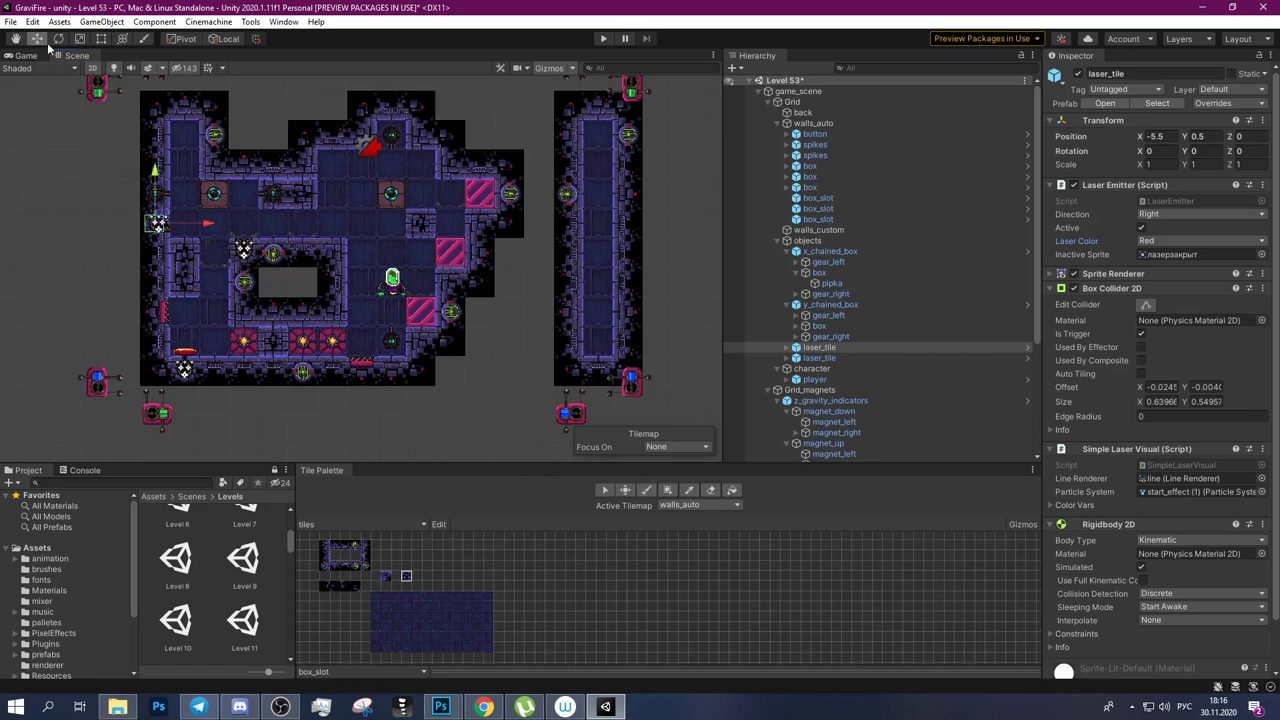
pyautogui.scroll(-3, 695, 260)
pyautogui.moveTo(668, 205); pyautogui.dragTo(500, 190, button='middle')
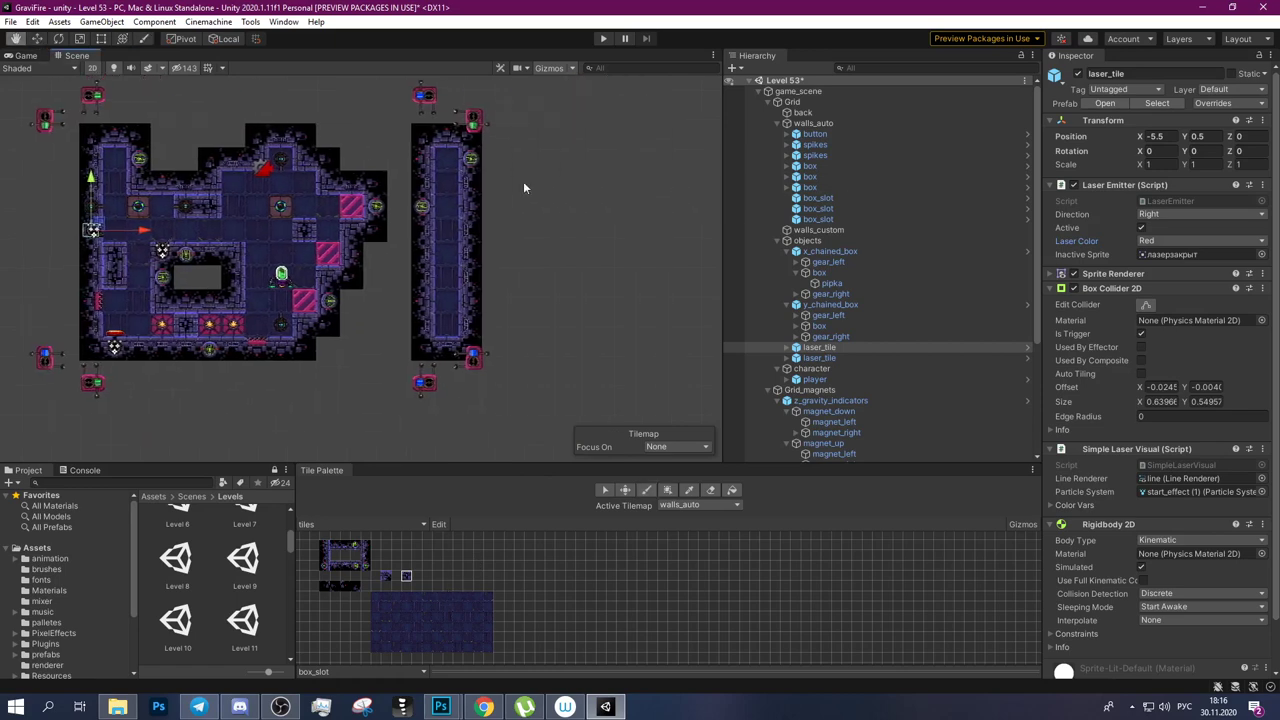
pyautogui.click(476, 120)
pyautogui.click(476, 120)
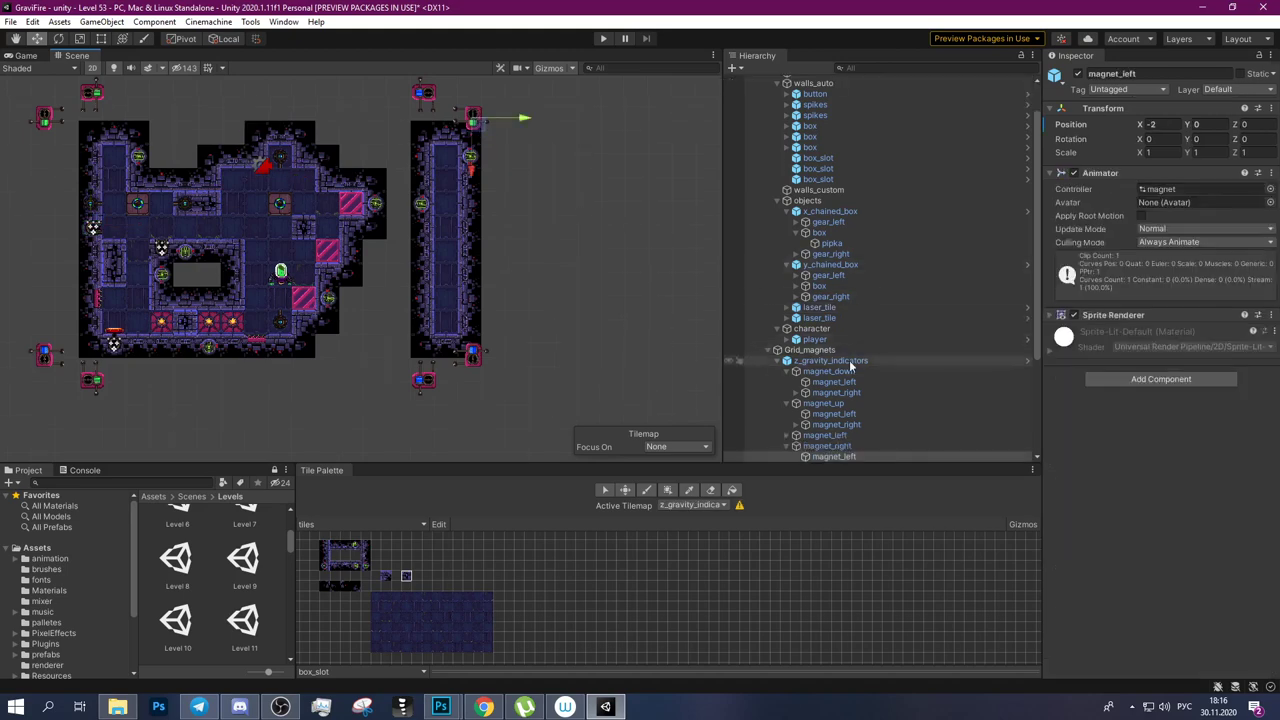
pyautogui.scroll(-2, 872, 379)
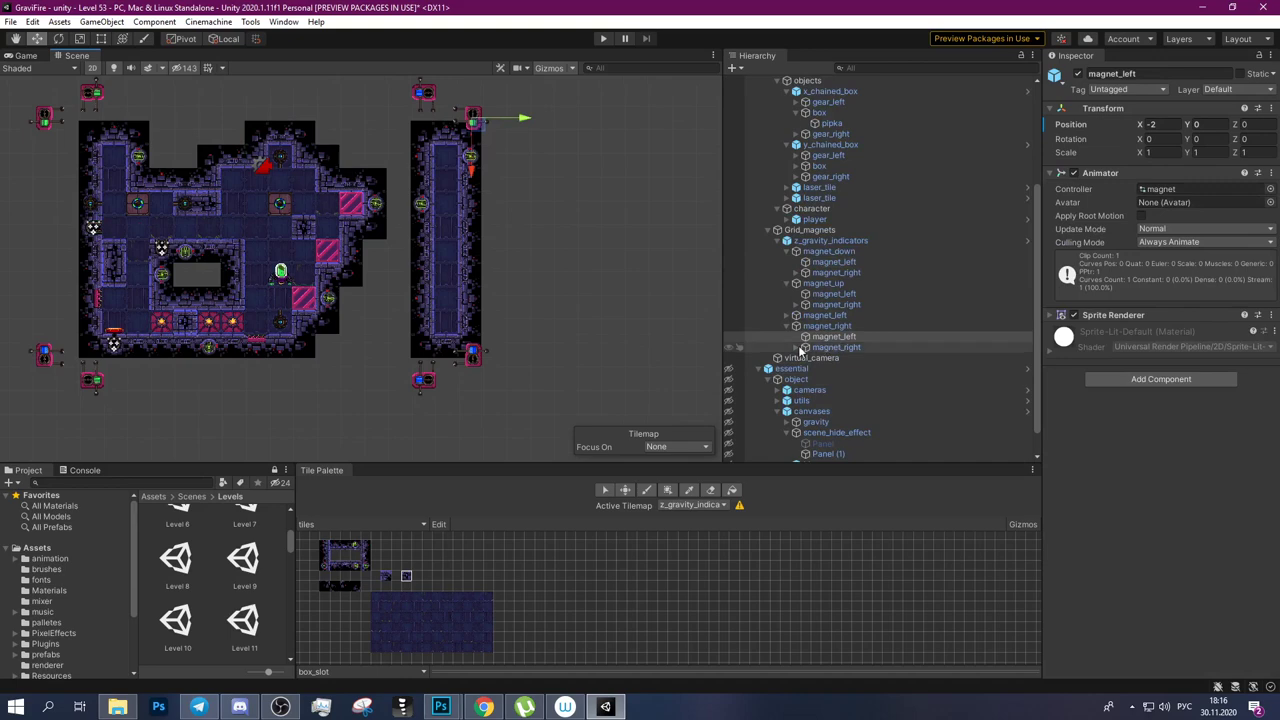
pyautogui.click(830, 241)
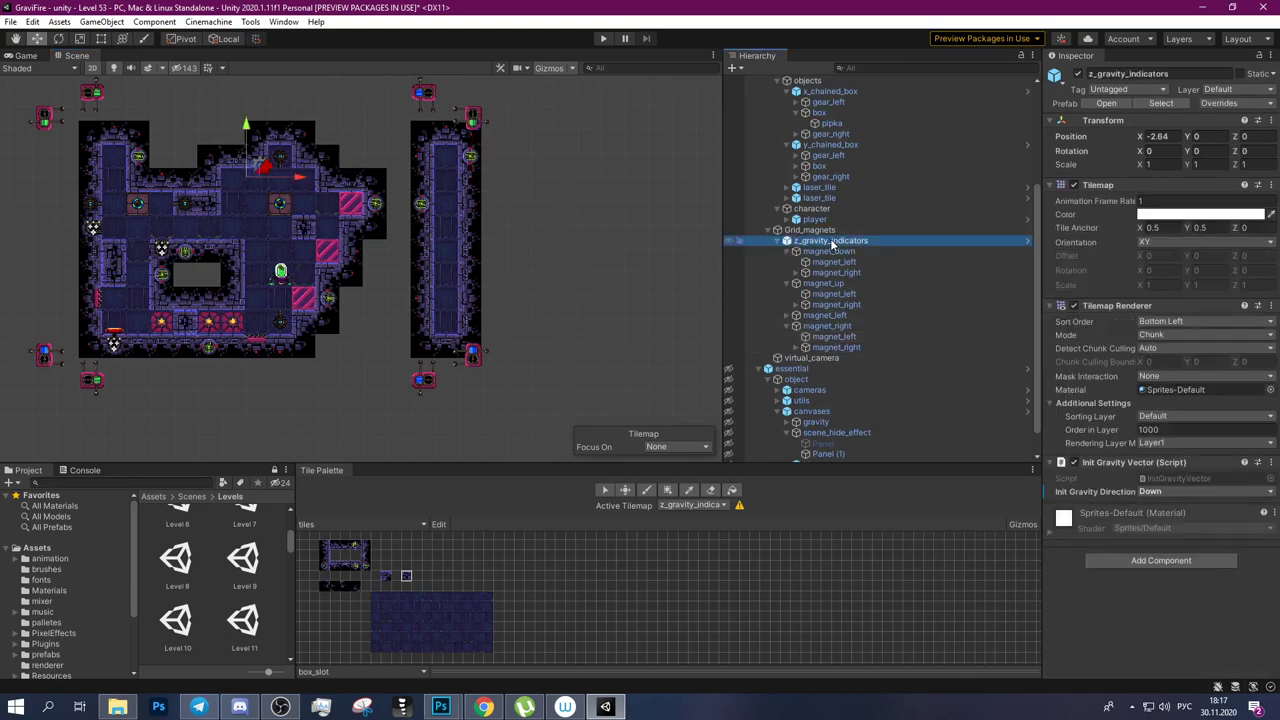
pyautogui.click(1170, 491)
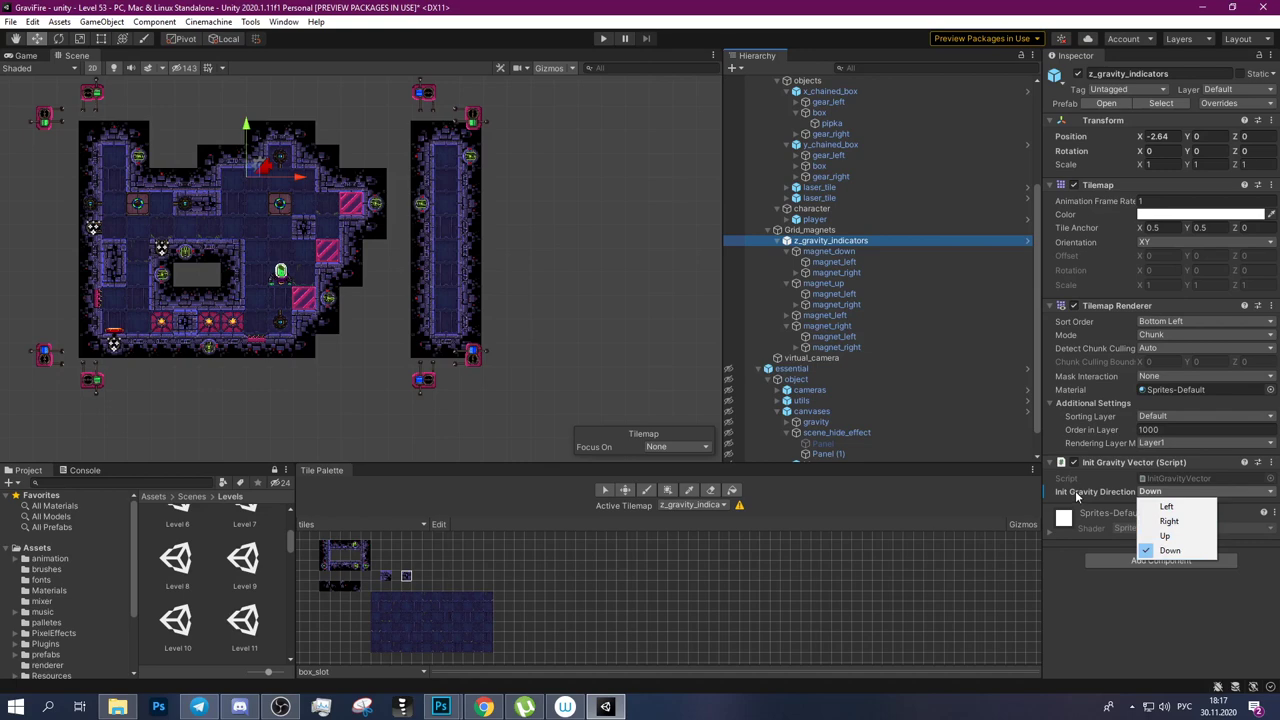
pyautogui.click(824, 255)
# Toggle magnet_down off and on, then drag the magnet_right pair right to X 11.5.
pyautogui.click(833, 253)
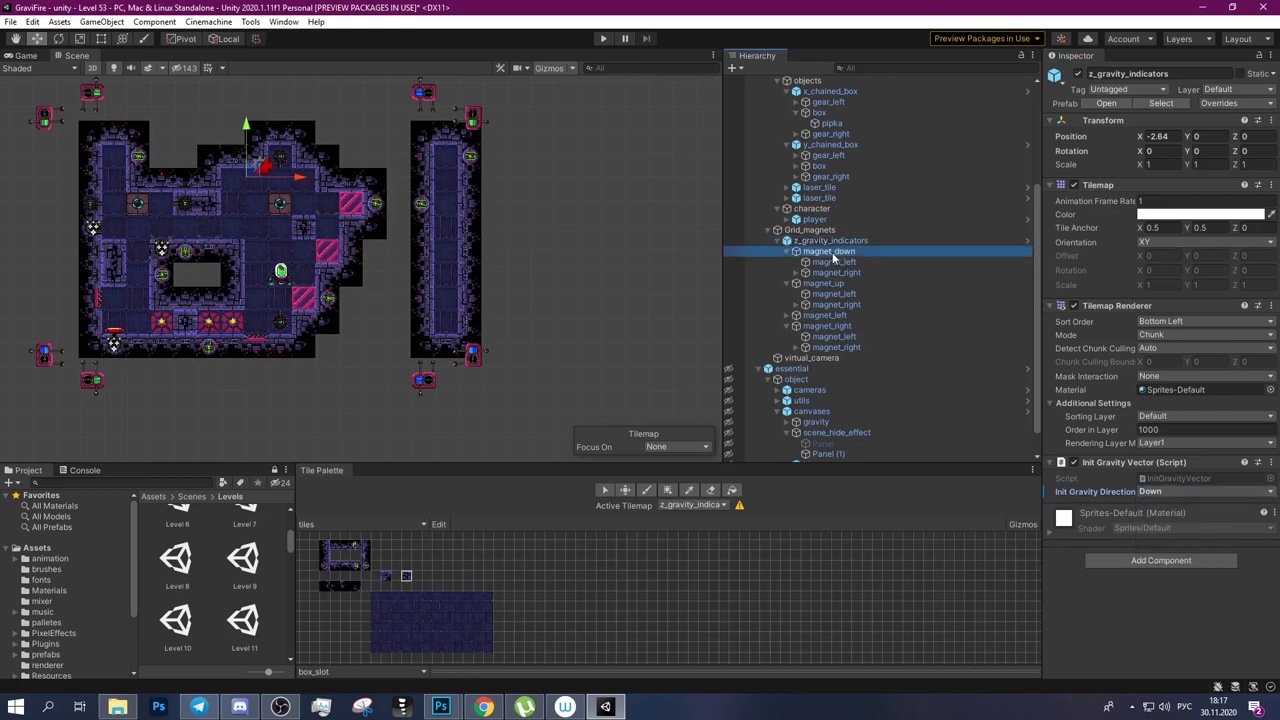
pyautogui.click(1078, 75)
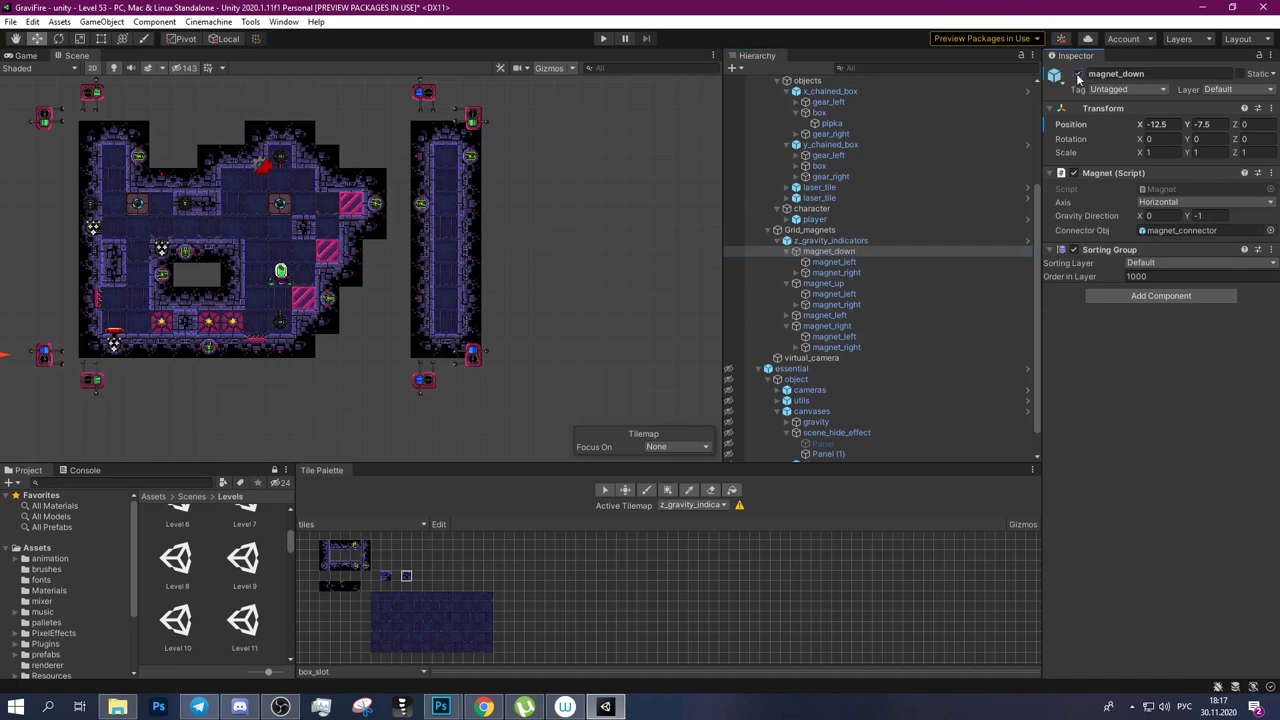
pyautogui.click(1078, 75)
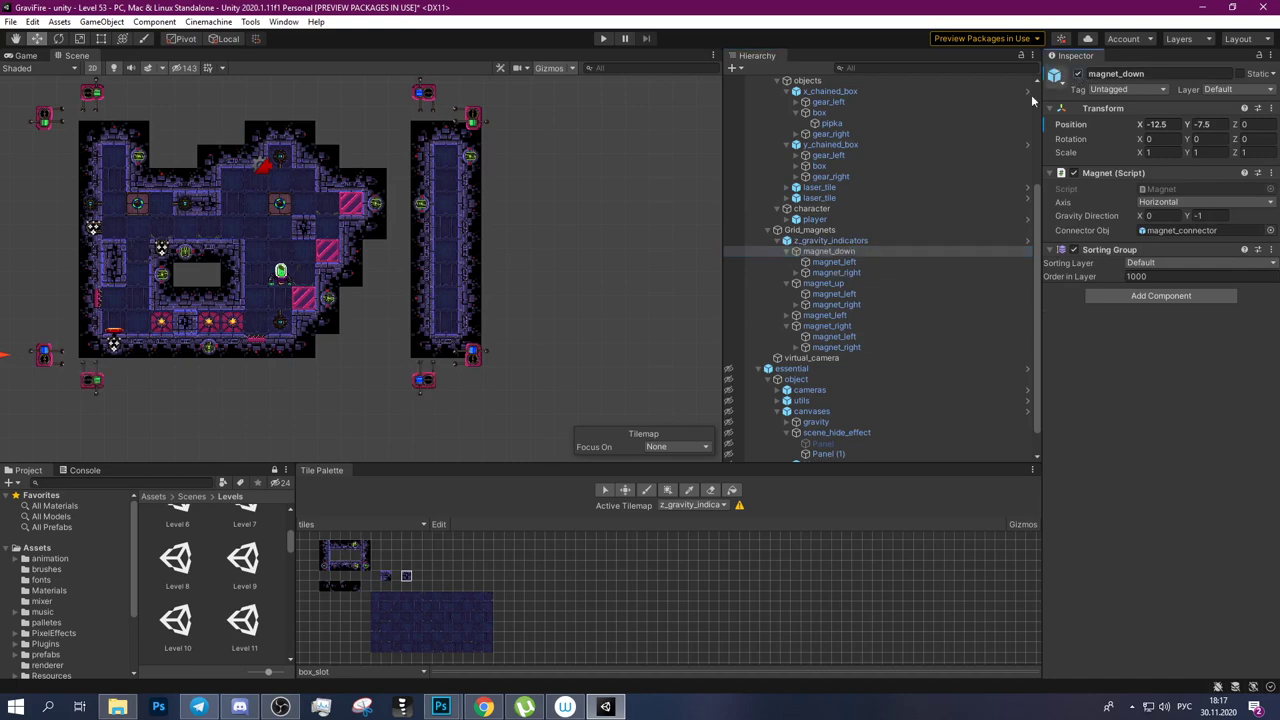
pyautogui.click(470, 359)
pyautogui.click(471, 358)
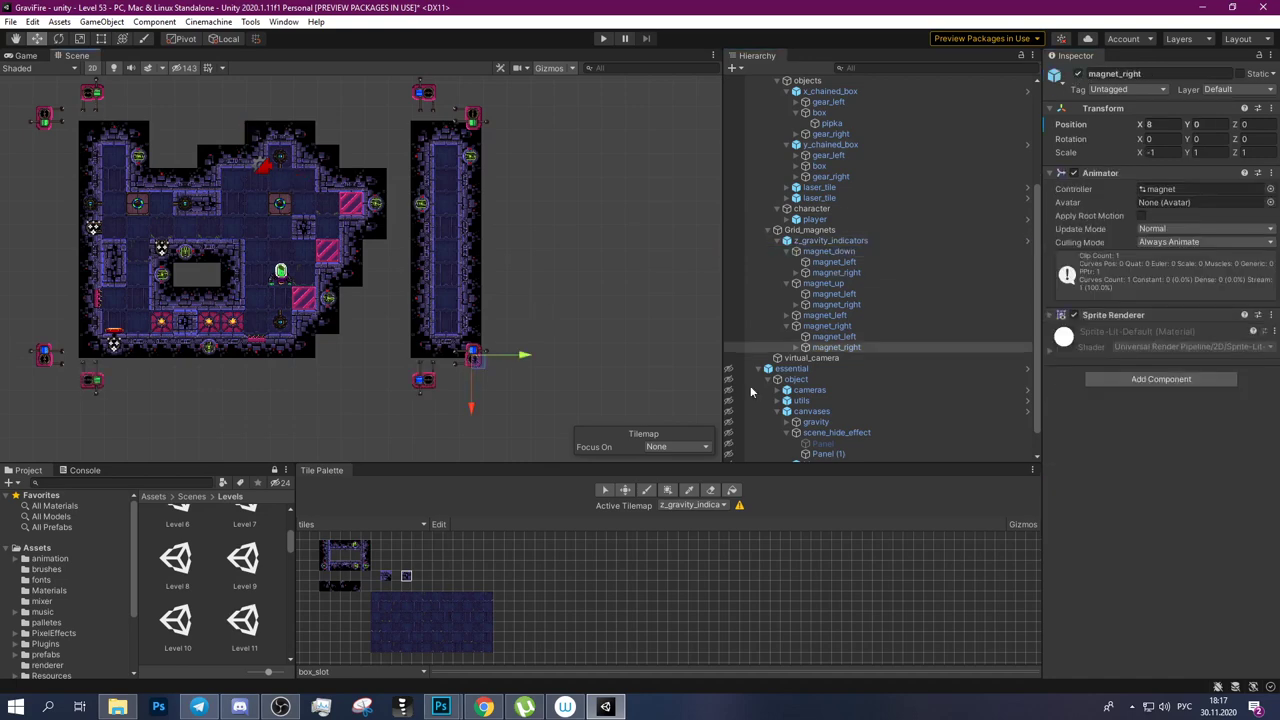
pyautogui.click(822, 327)
pyautogui.moveTo(525, 166); pyautogui.dragTo(573, 177)
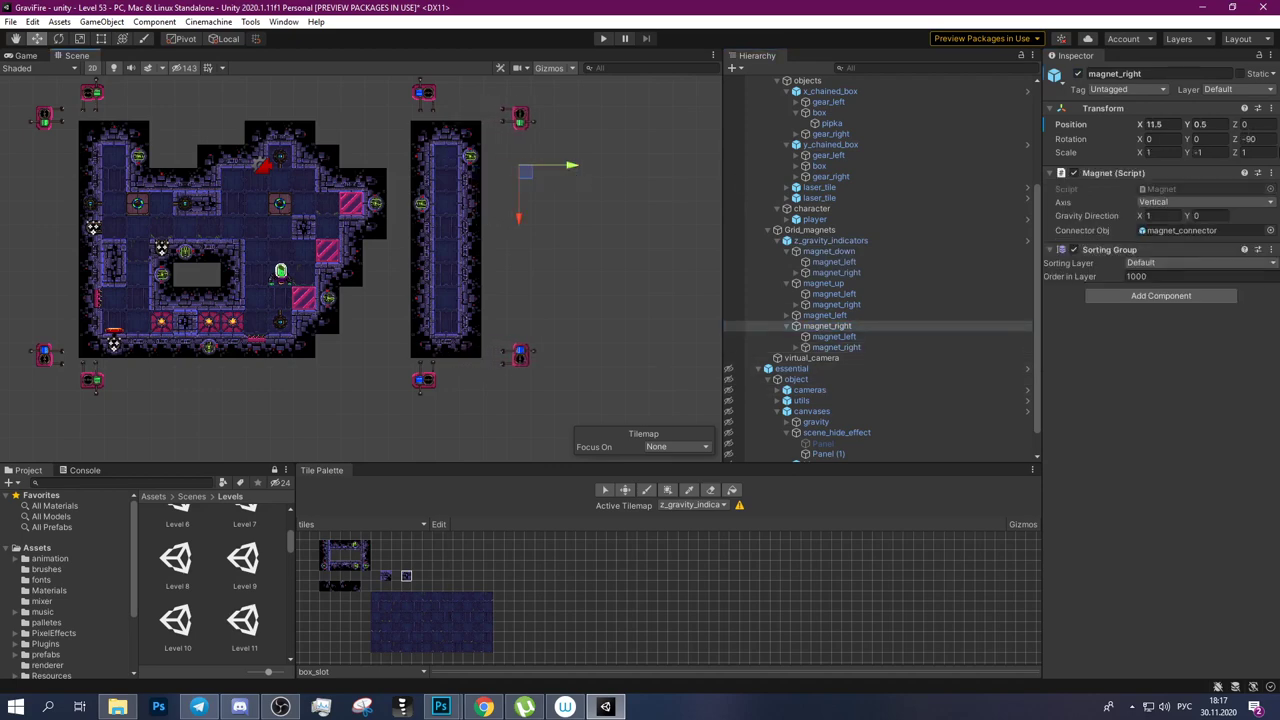
# Start Play mode and walk the character left, right and up.
pyautogui.hotkey('ctrl', 'p')
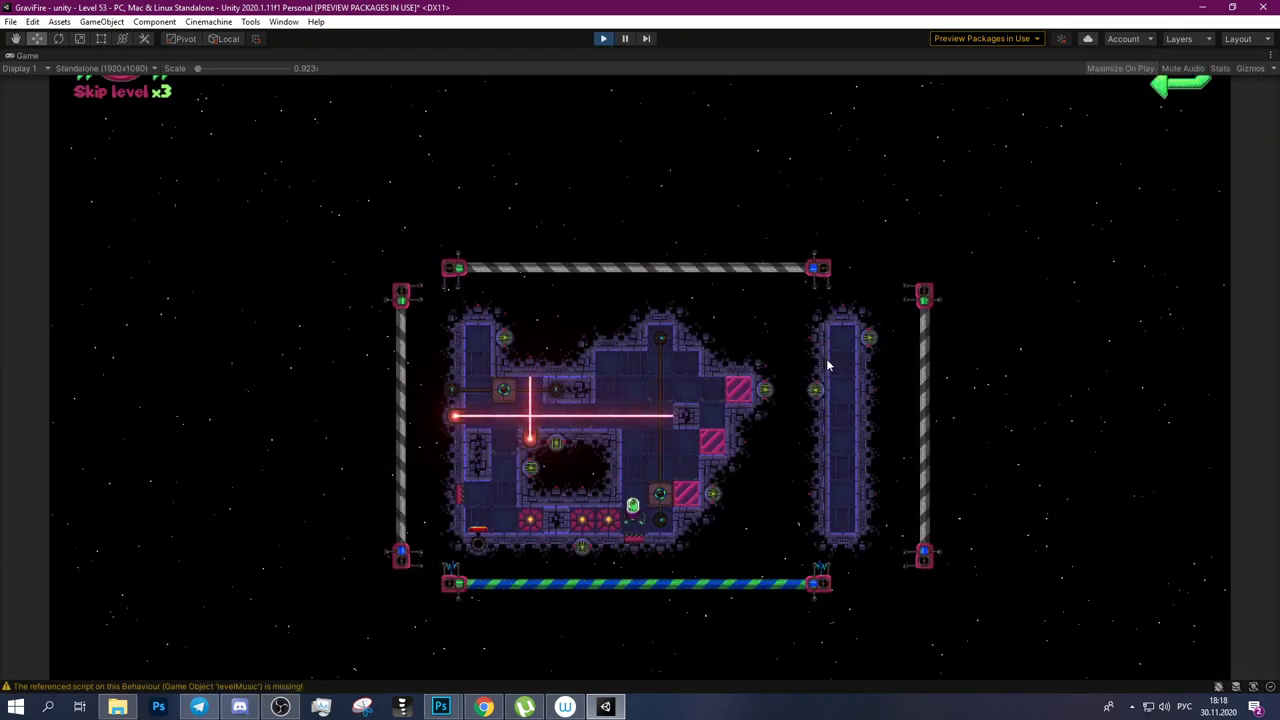
pyautogui.press('Left')
pyautogui.press('Right')
pyautogui.press('Up')
# Flip gravity left, right and down to slide the pink boxes, then rewind with Z.
pyautogui.press('Left')
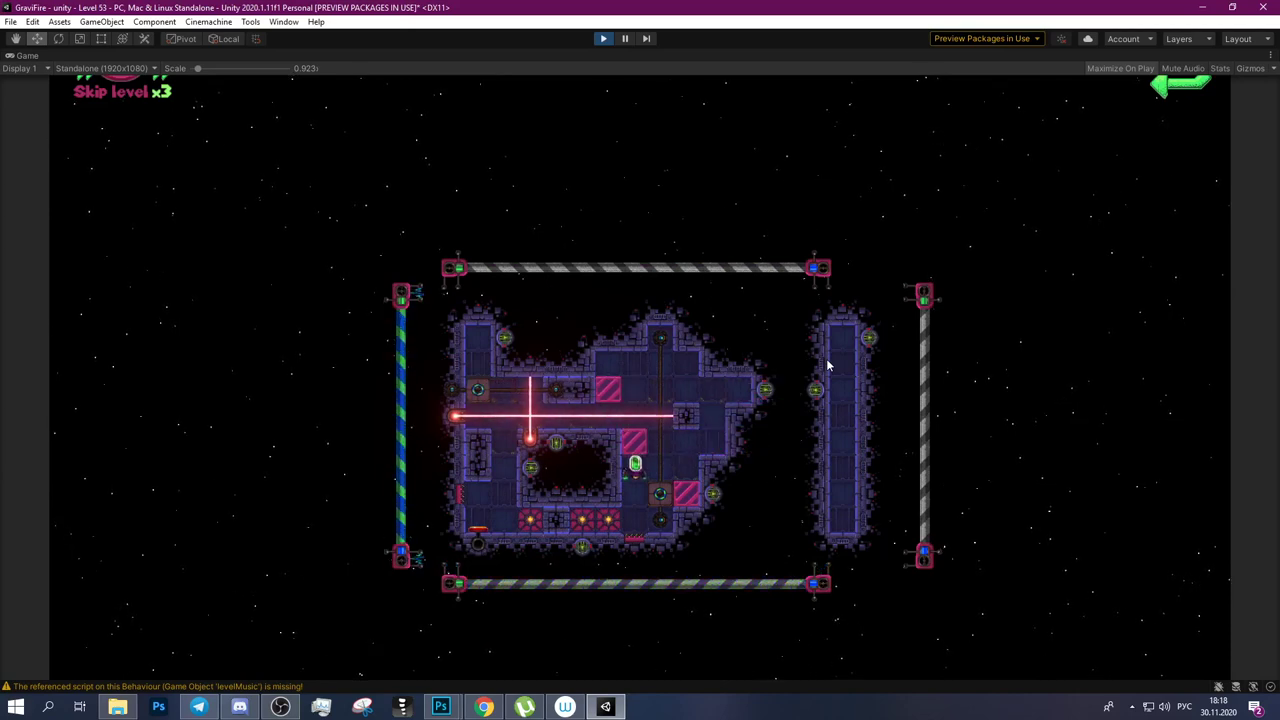
pyautogui.press('Right')
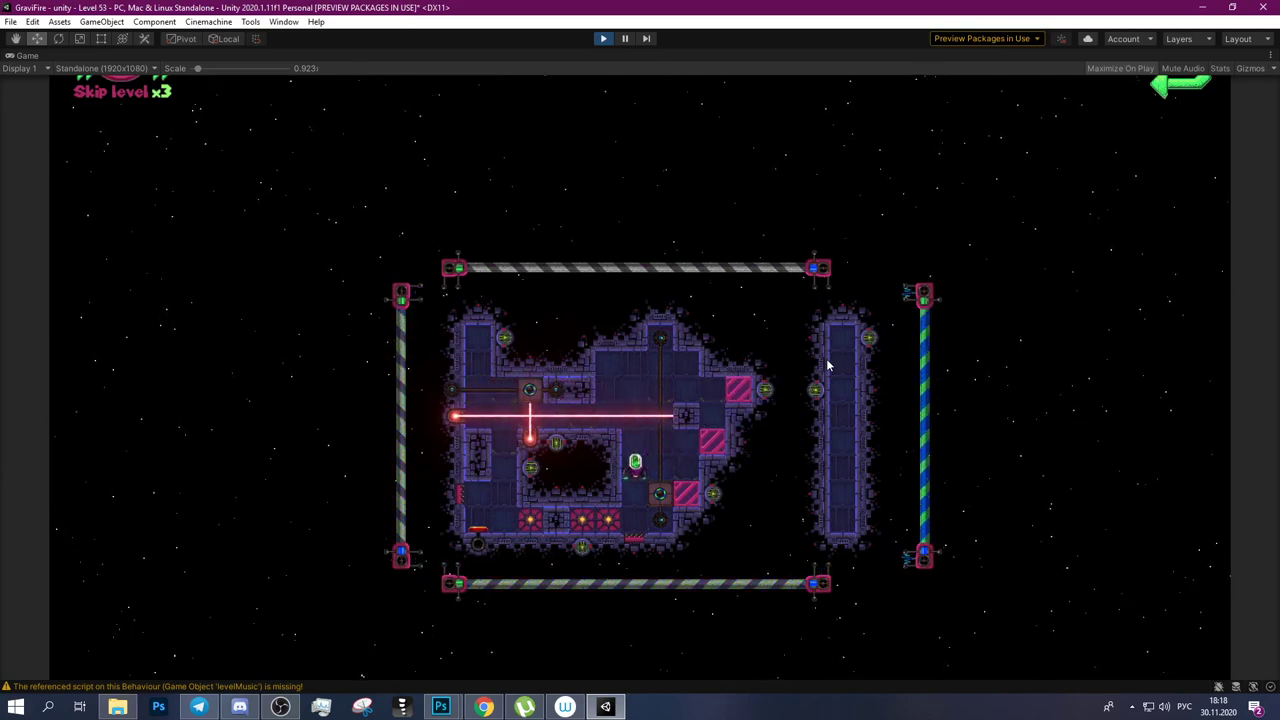
pyautogui.press('Left')
pyautogui.press('Right')
pyautogui.press('Left')
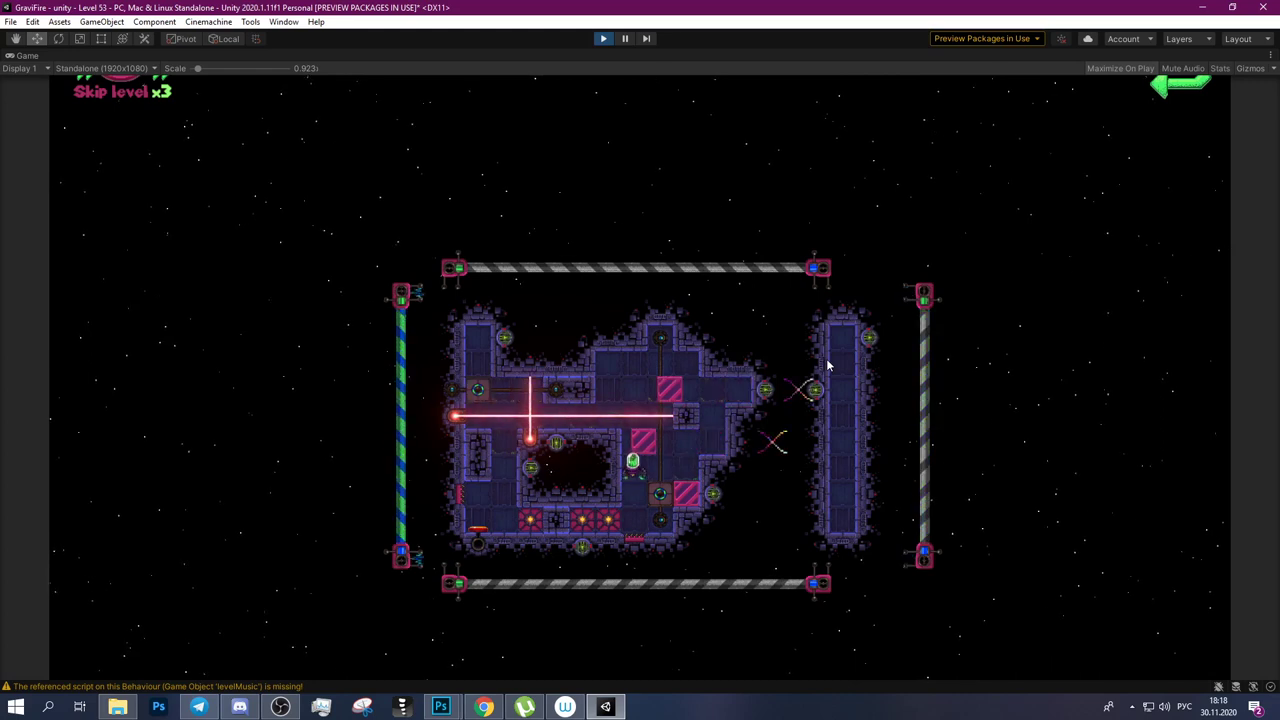
pyautogui.press('Down')
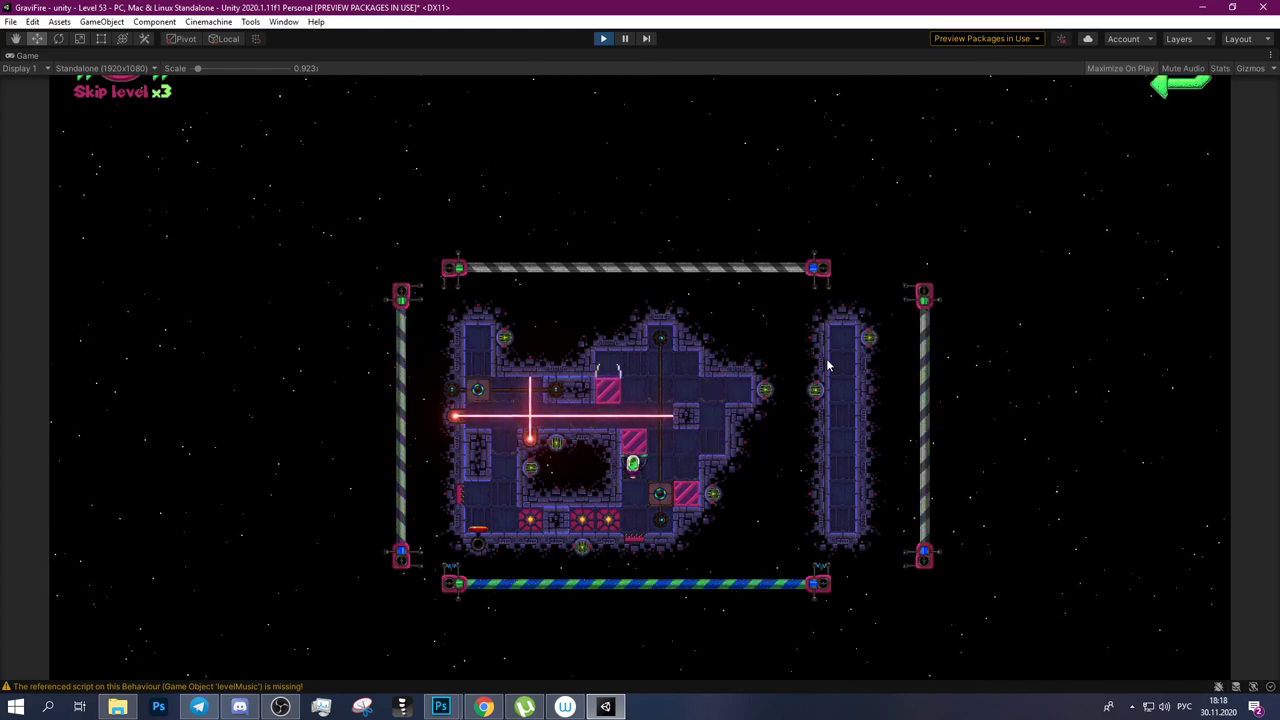
pyautogui.press('z')
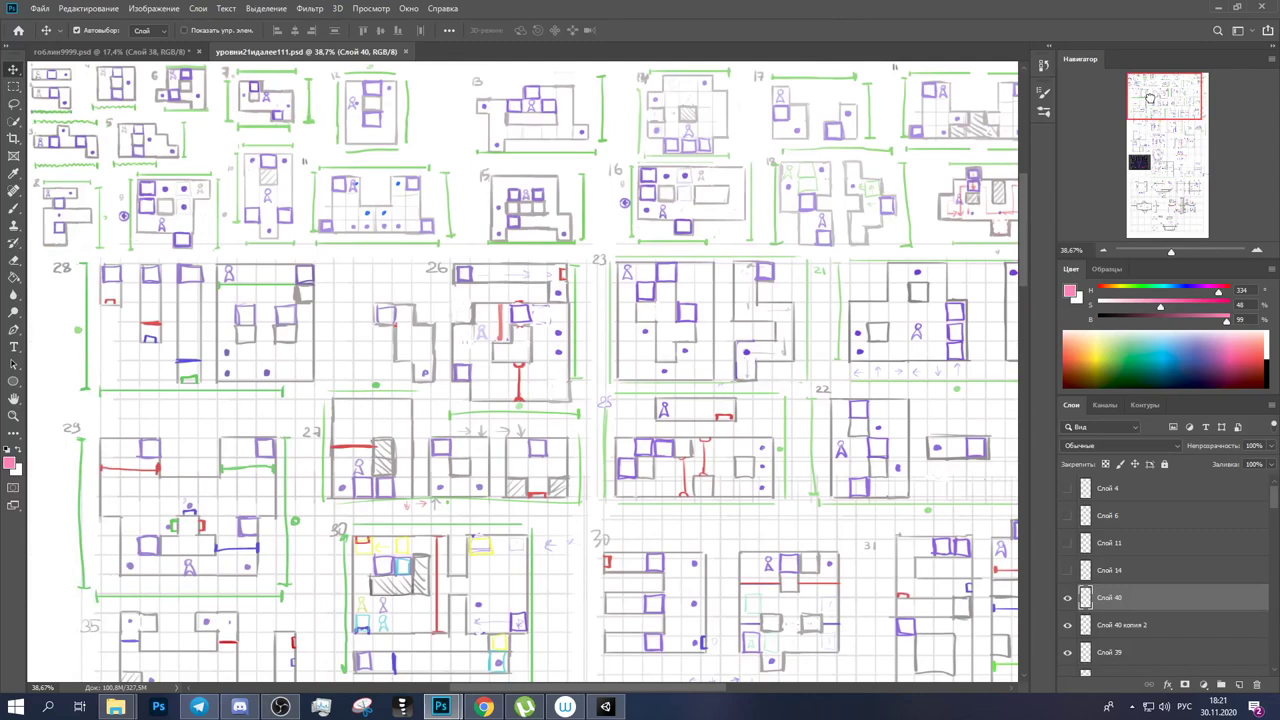
# Pan the Photoshop level sketch sheet to review the numbered layouts up to level 36.
pyautogui.moveTo(1150, 97)
pyautogui.mouseDown()
pyautogui.moveTo(1185, 111)
pyautogui.moveTo(1149, 112)
pyautogui.mouseUp()
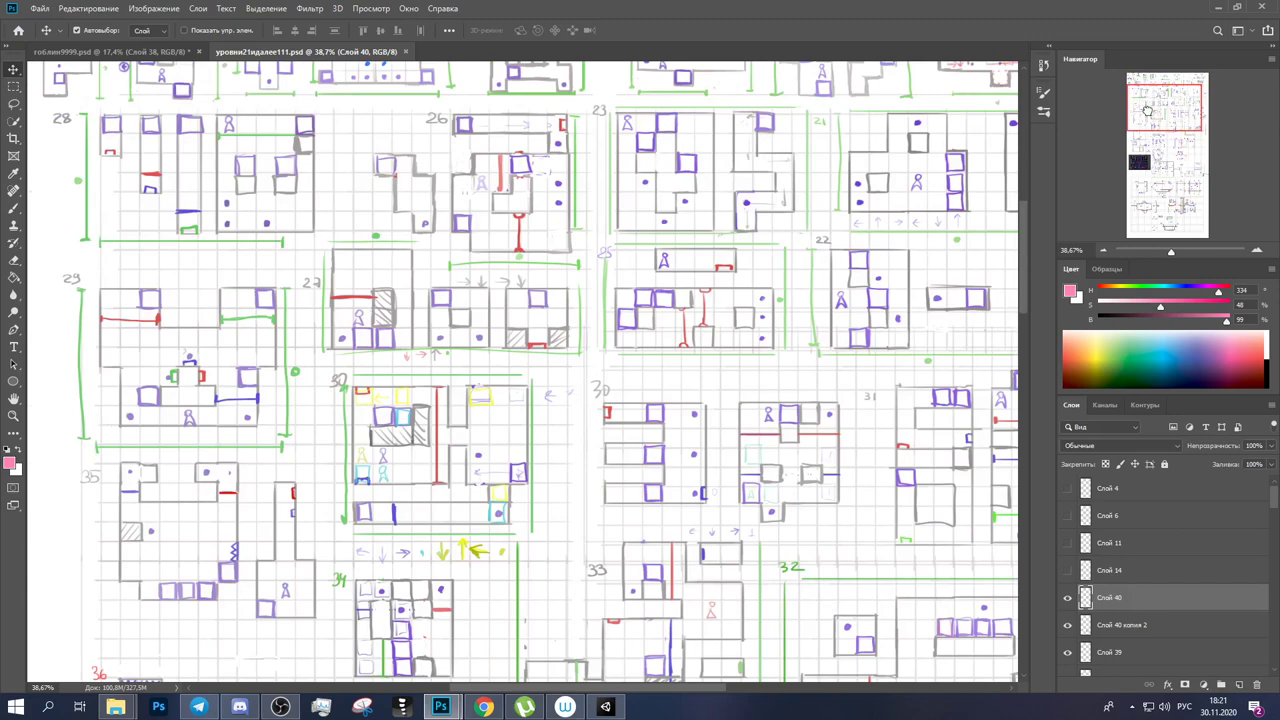
pyautogui.scroll(3, 540, 523)
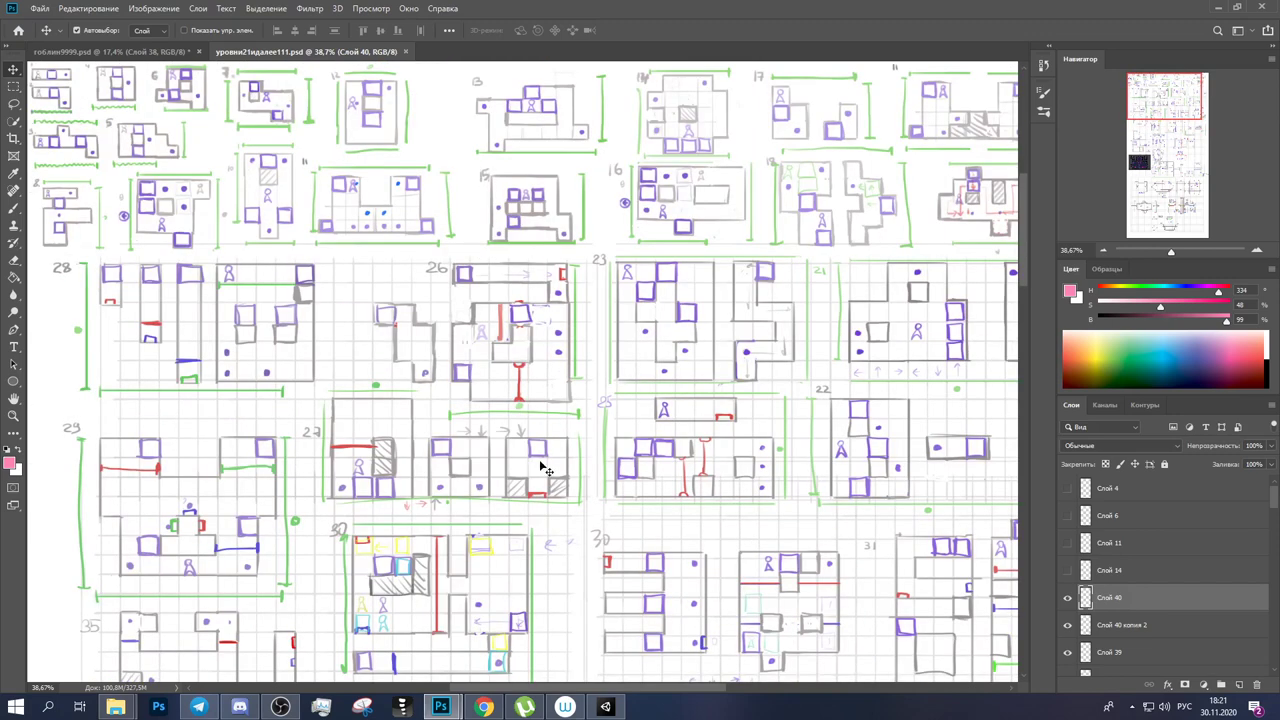